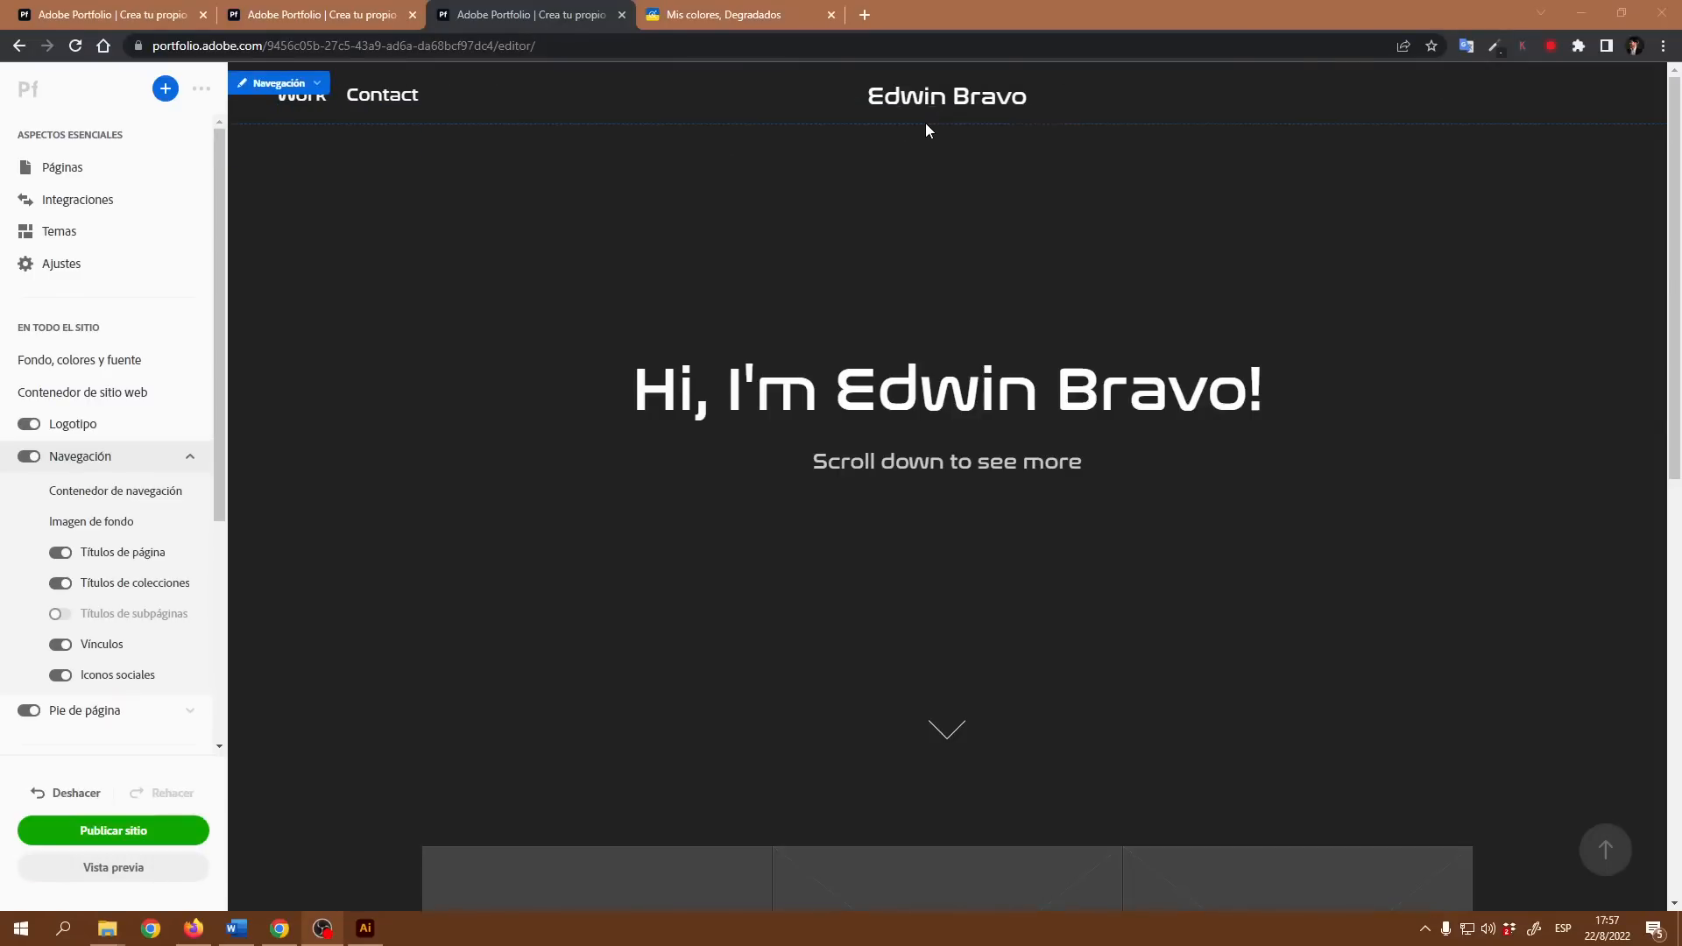
# Step: Open the navigation container's style settings and review the list of navigation elements
pyautogui.click(293, 85)
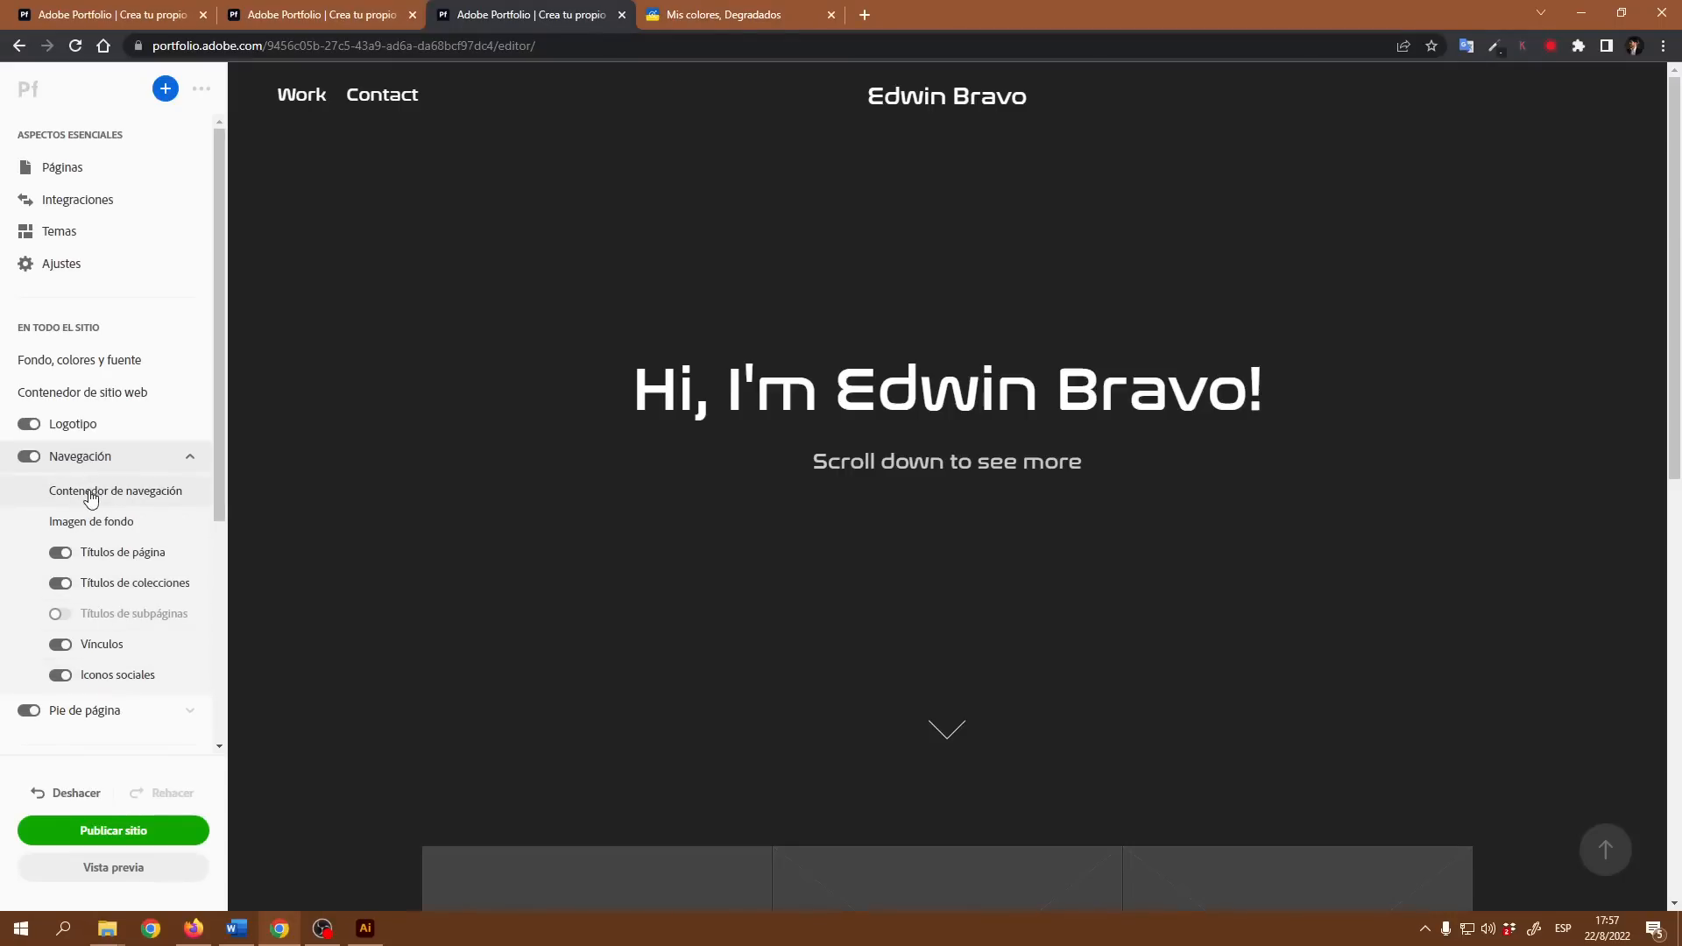
pyautogui.click(291, 87)
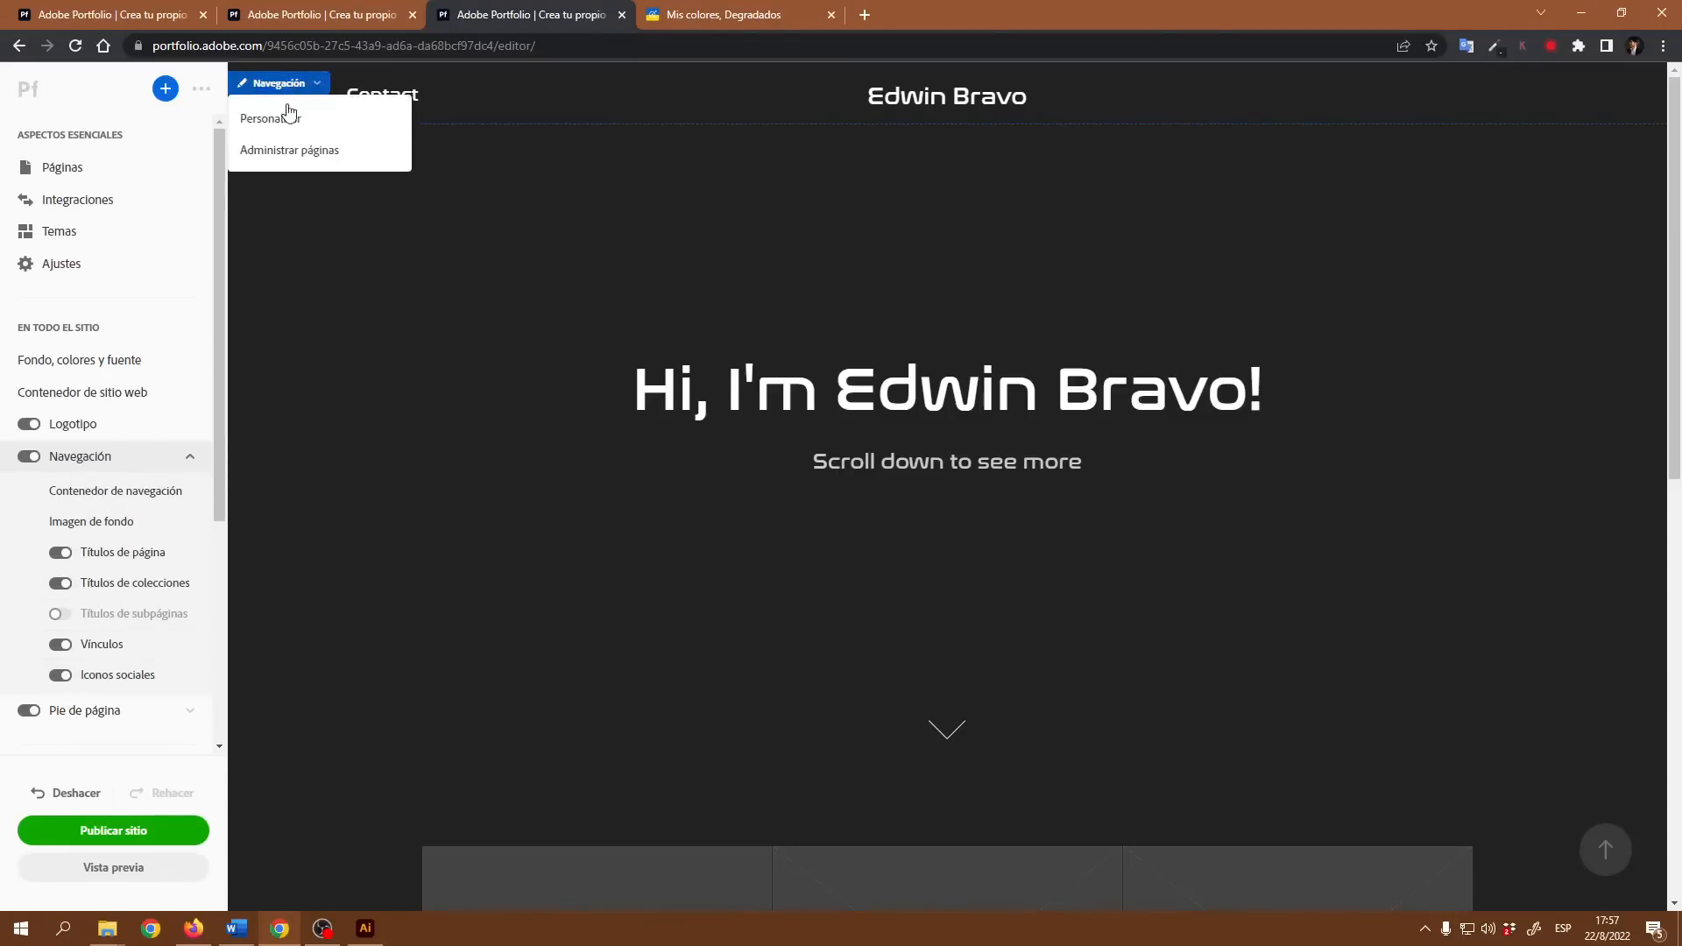
pyautogui.click(285, 121)
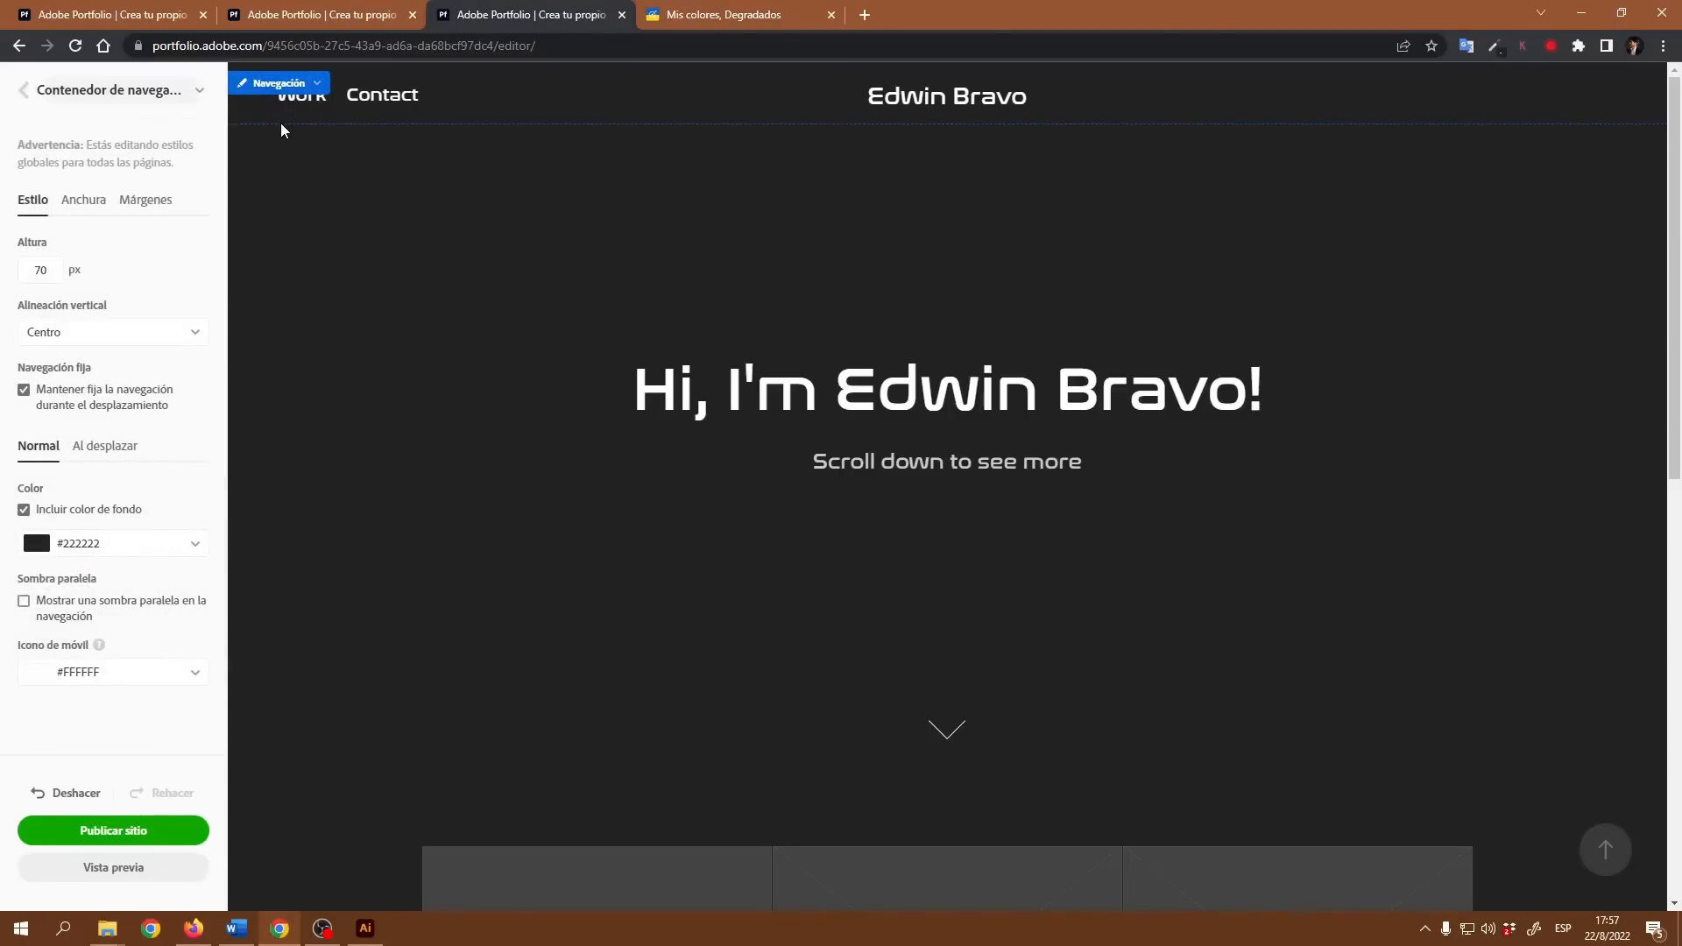
pyautogui.click(199, 94)
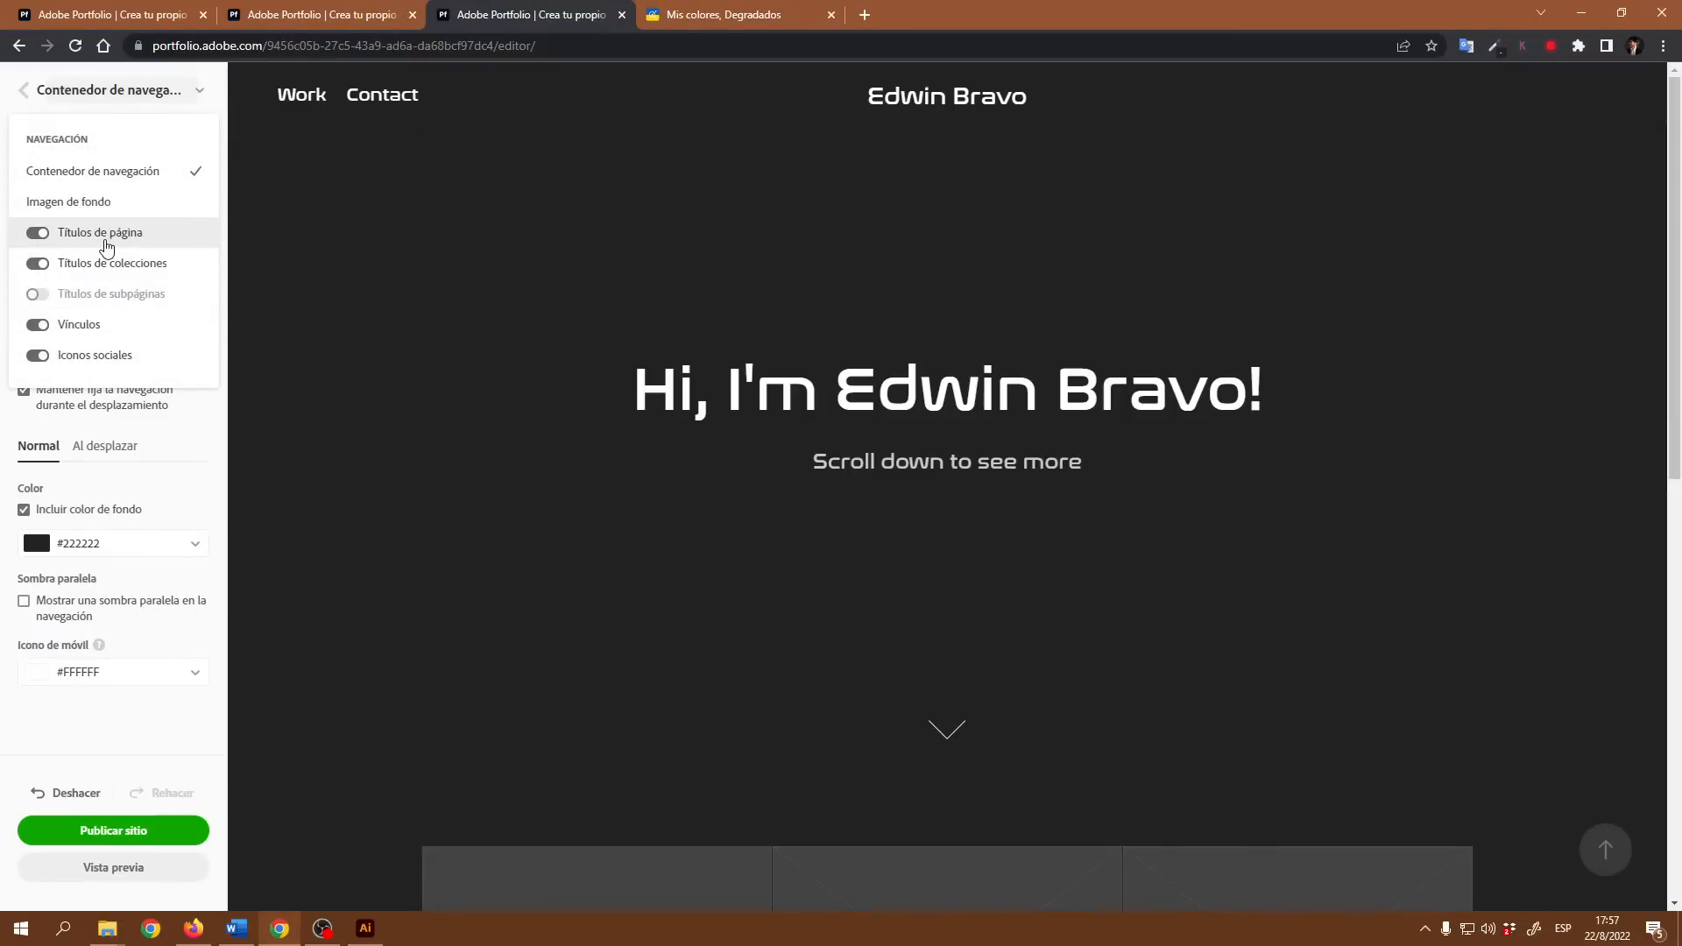
pyautogui.click(200, 96)
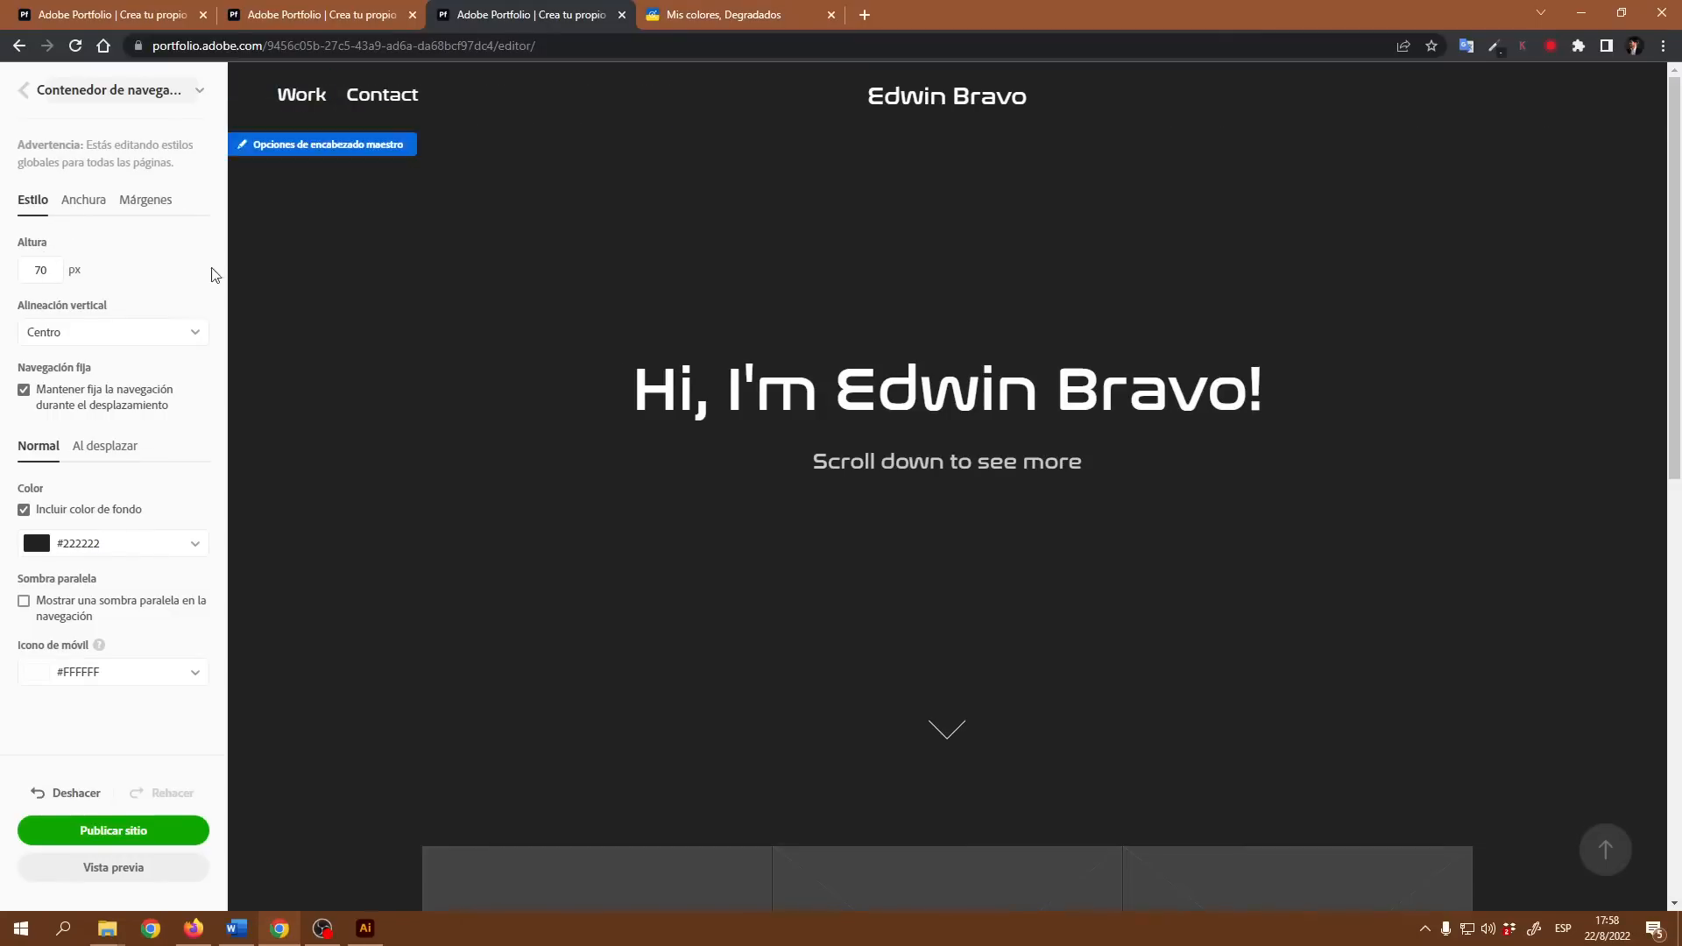
# Step: Try a navigation bar height of 150 px and settle on 80 px
pyautogui.moveTo(58, 272); pyautogui.dragTo(19, 278)
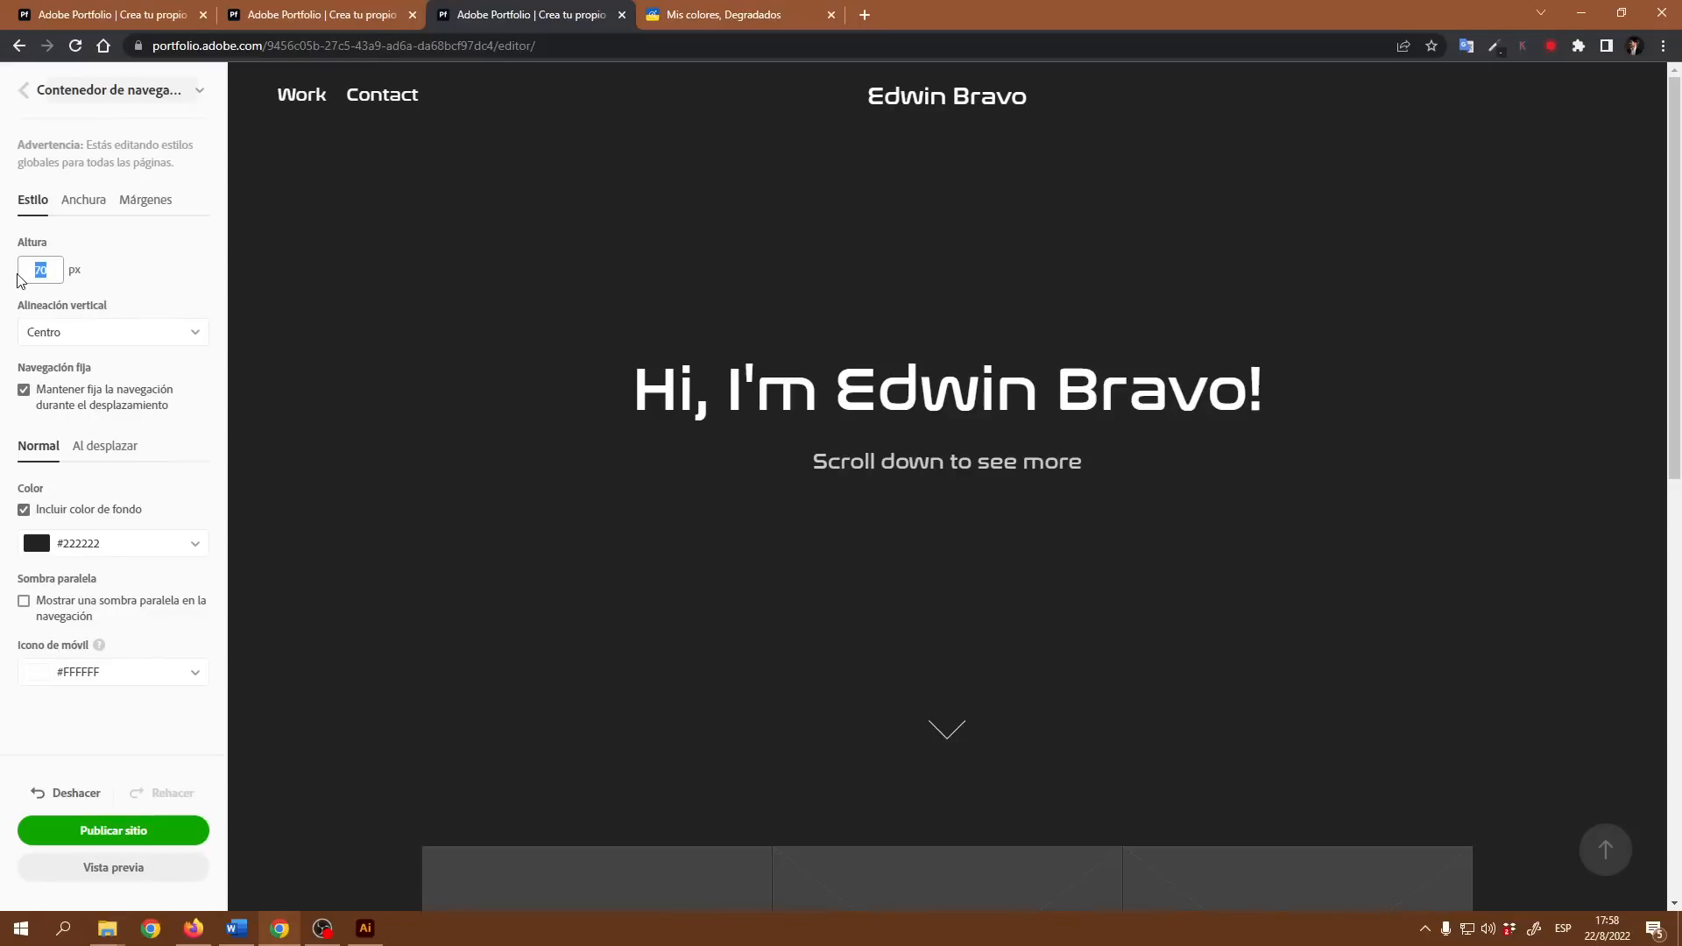
pyautogui.write('150')
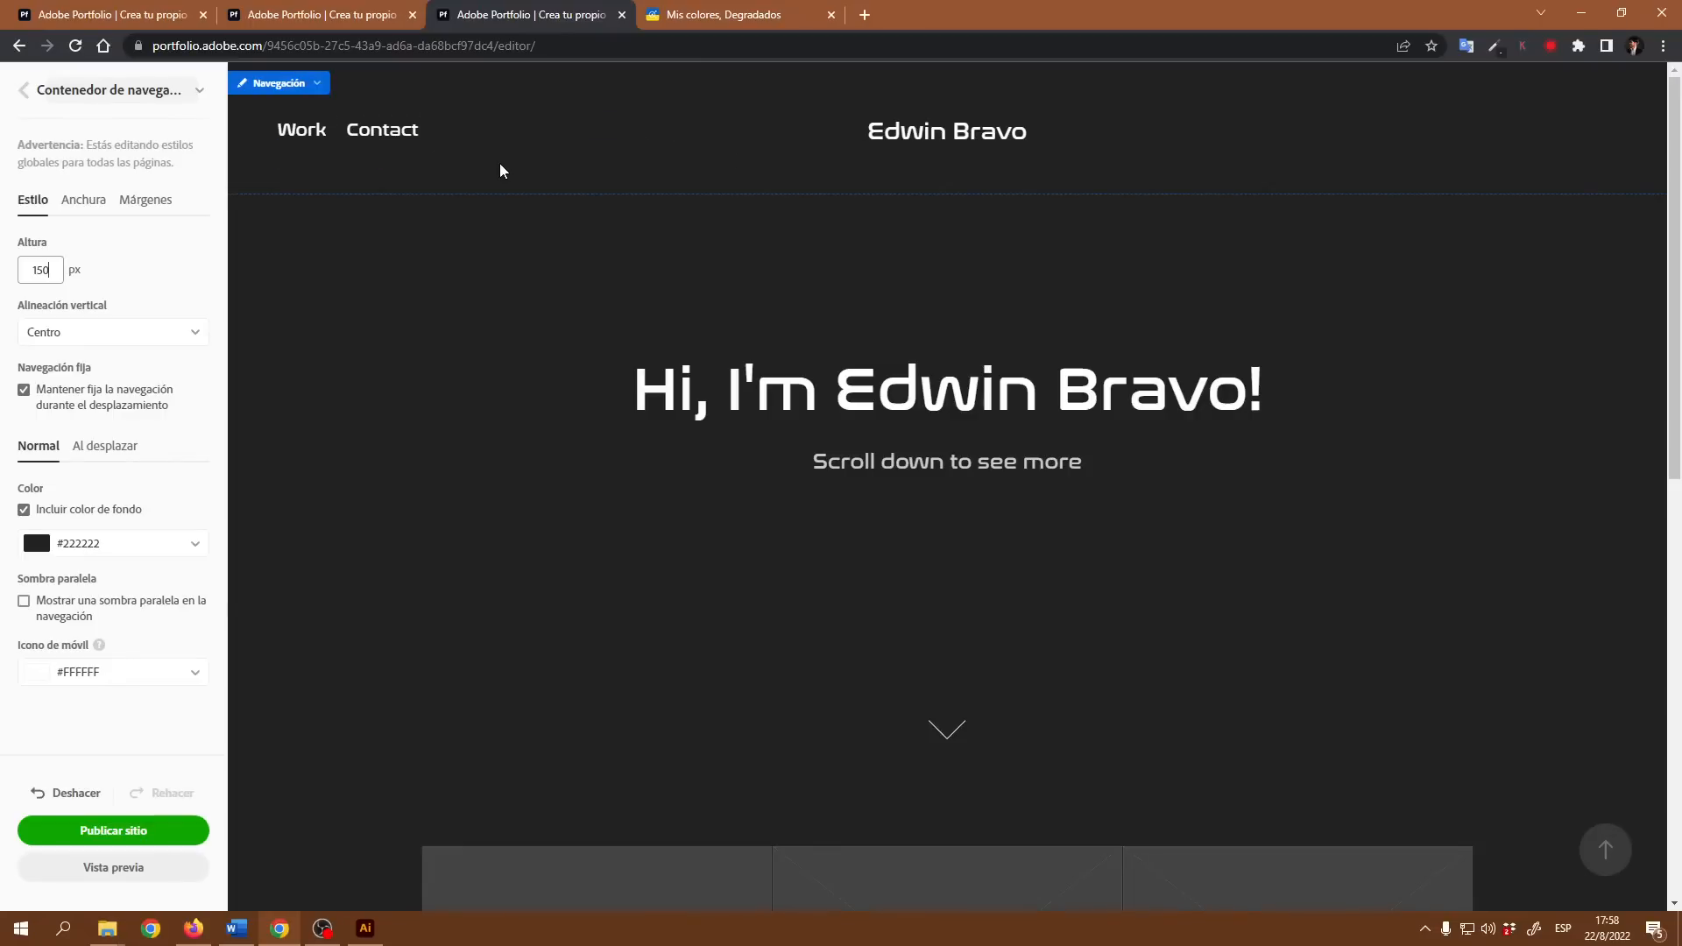
pyautogui.doubleClick(23, 267)
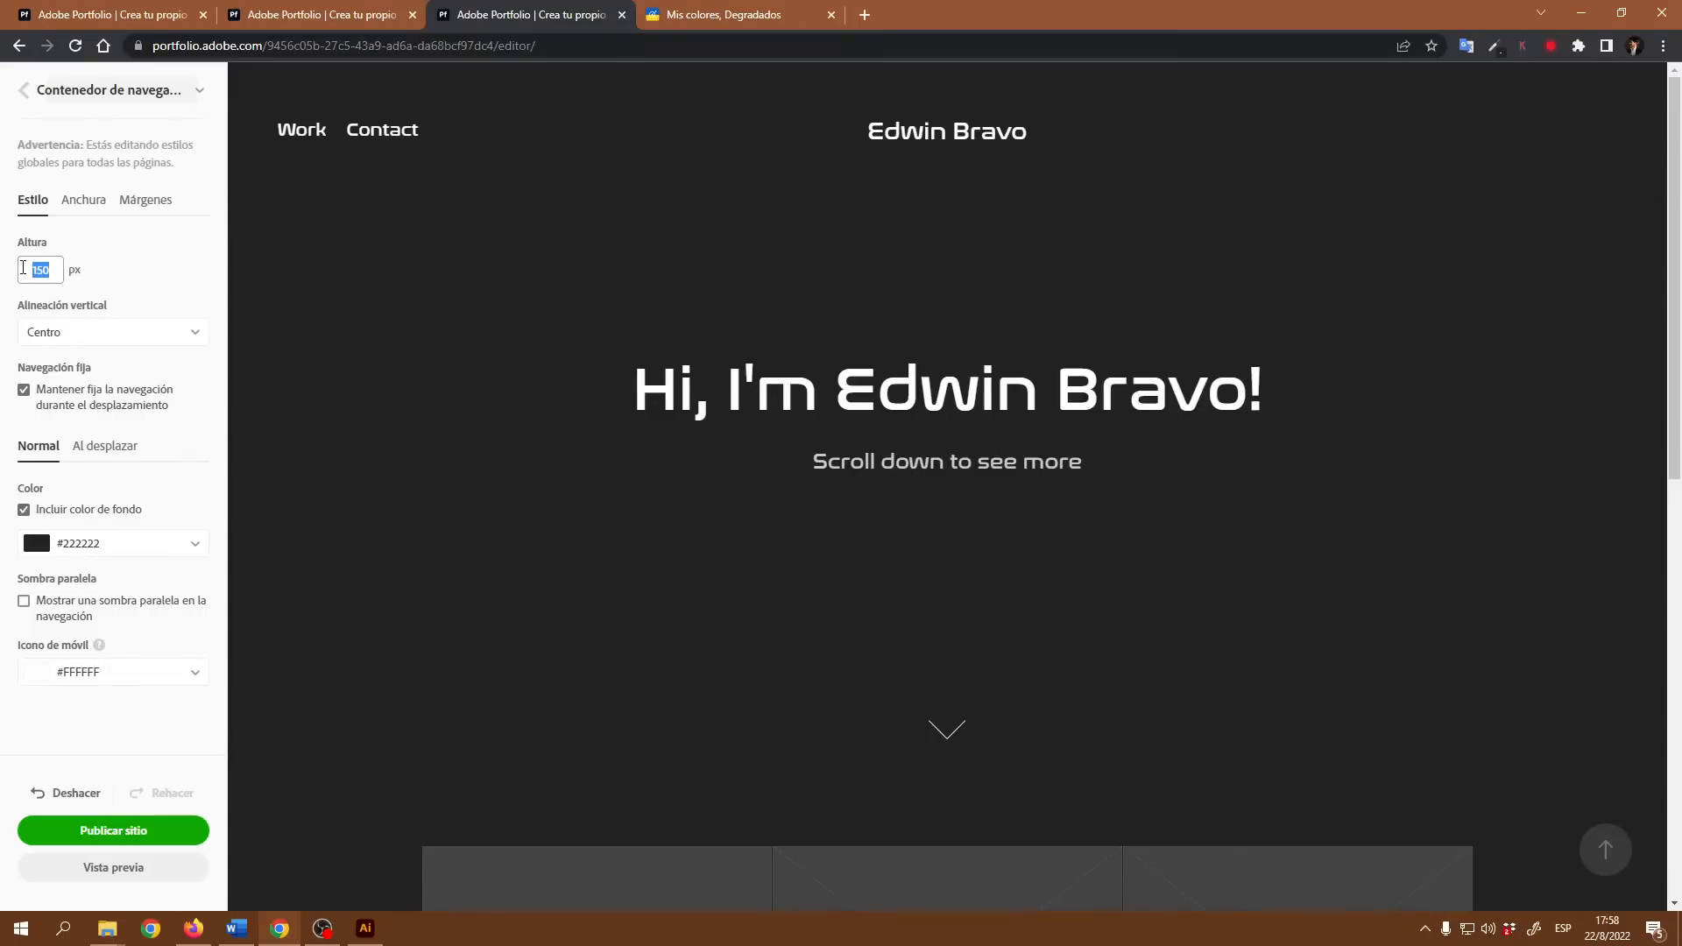
pyautogui.write('80')
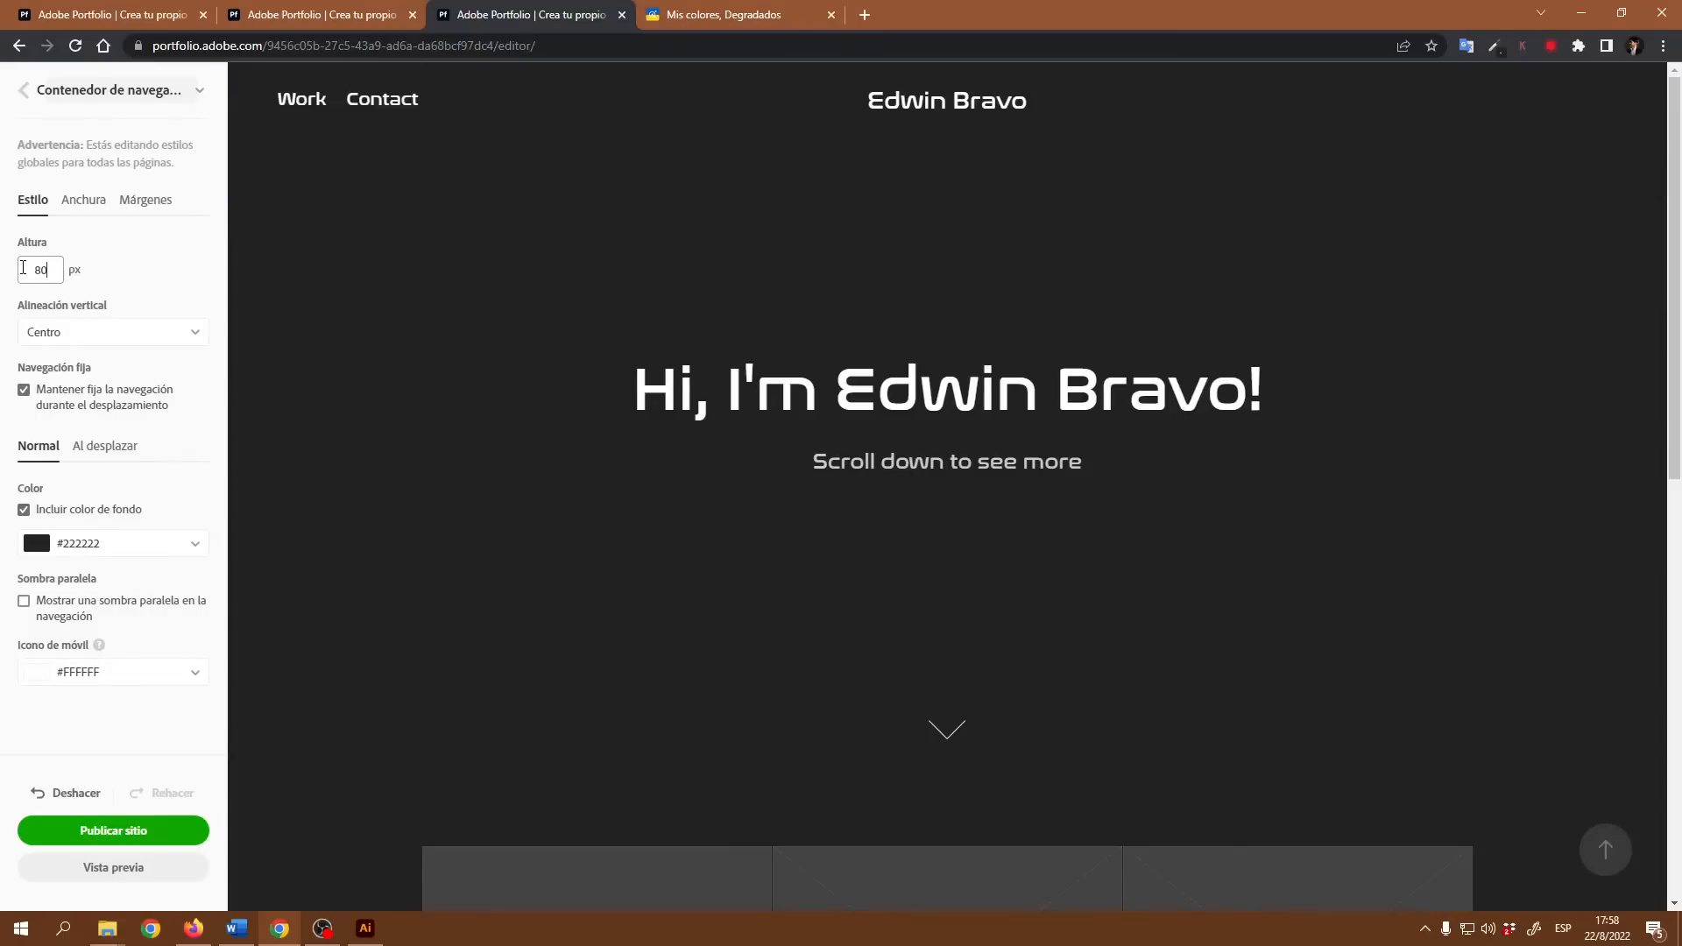
pyautogui.click(114, 337)
pyautogui.click(143, 262)
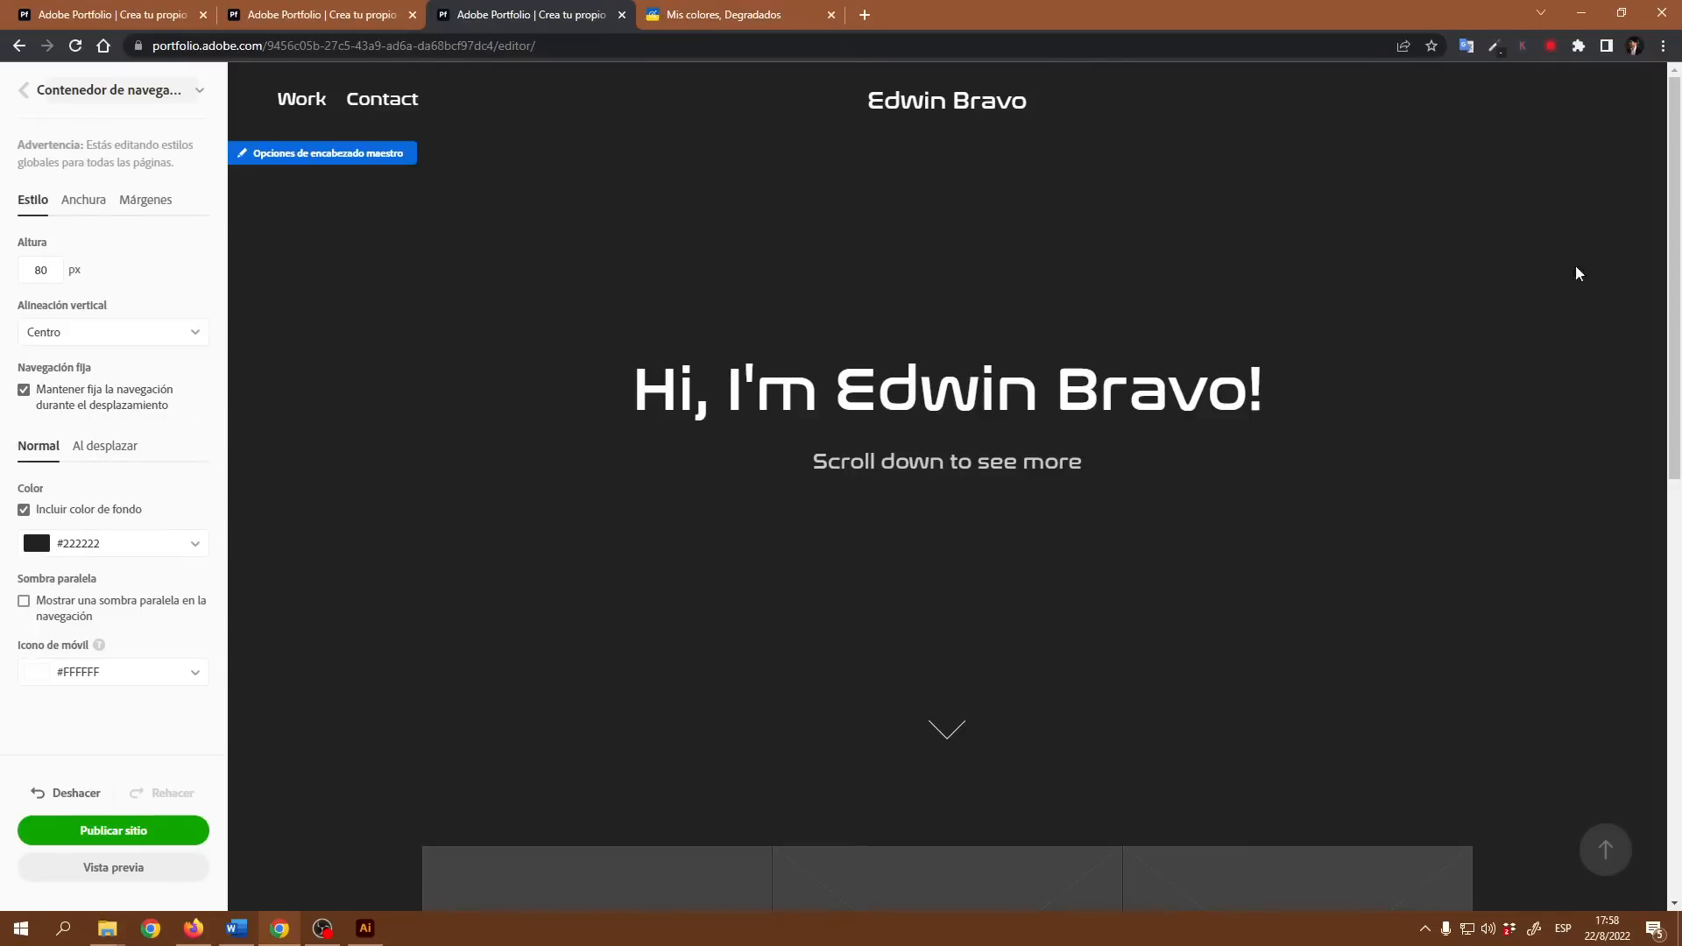
# Step: Compare how the navigation bar behaves along the page with fixed navigation on and with it turned off
pyautogui.scroll(-9, 1071, 275)
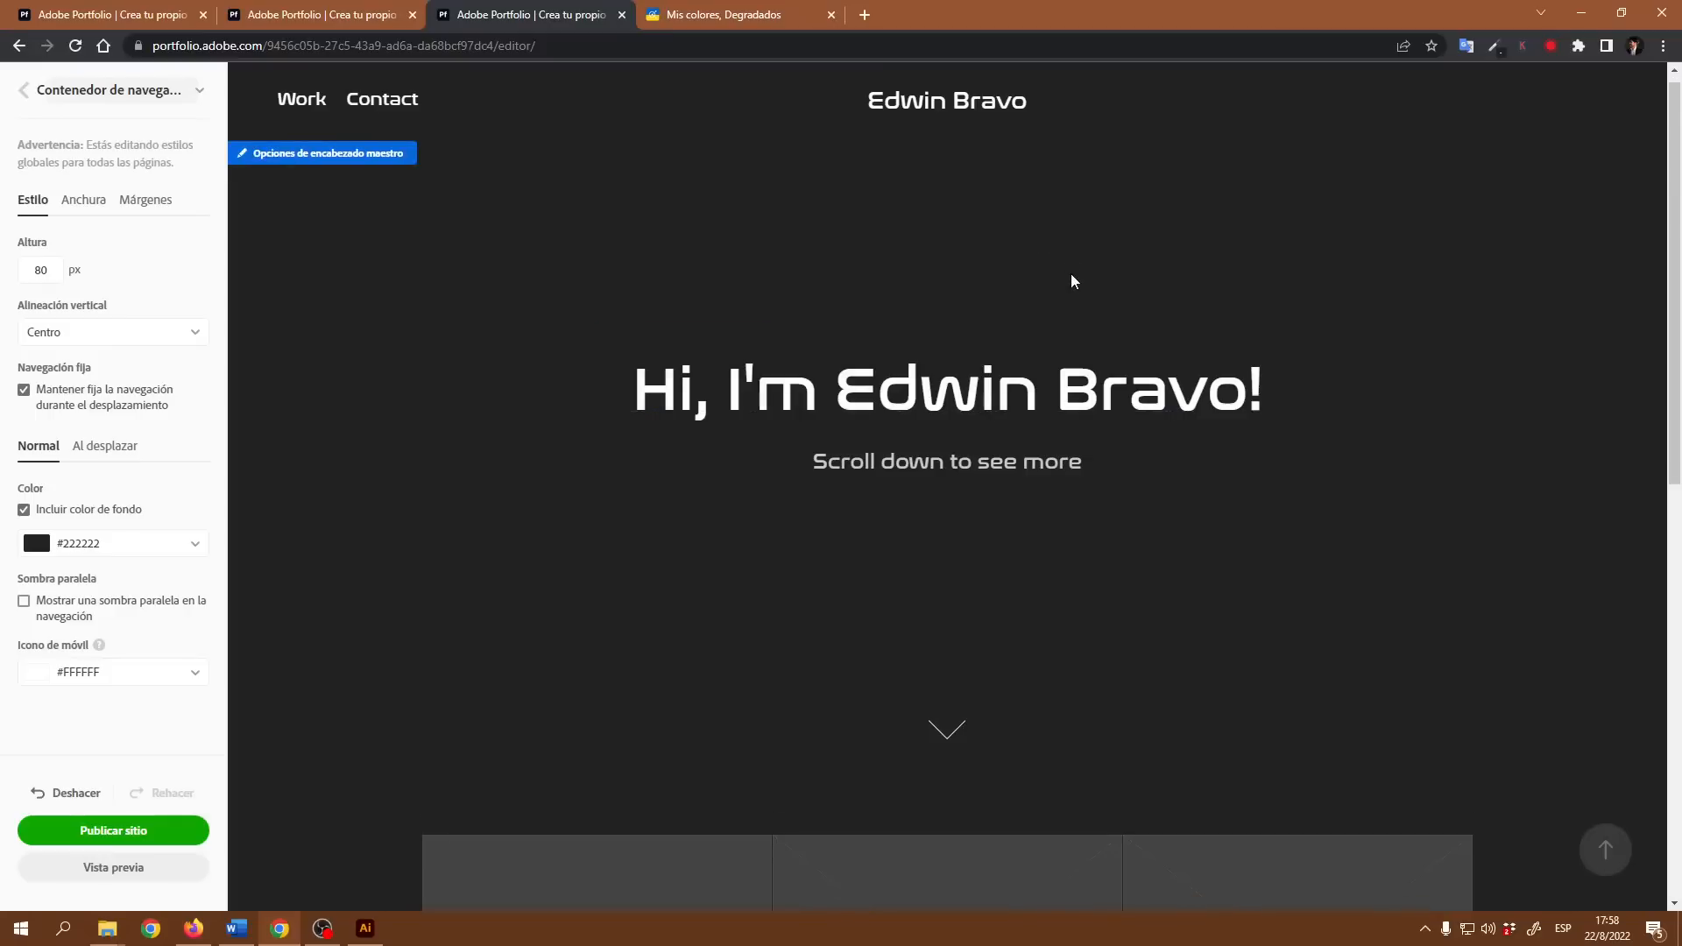
pyautogui.scroll(7, 1048, 268)
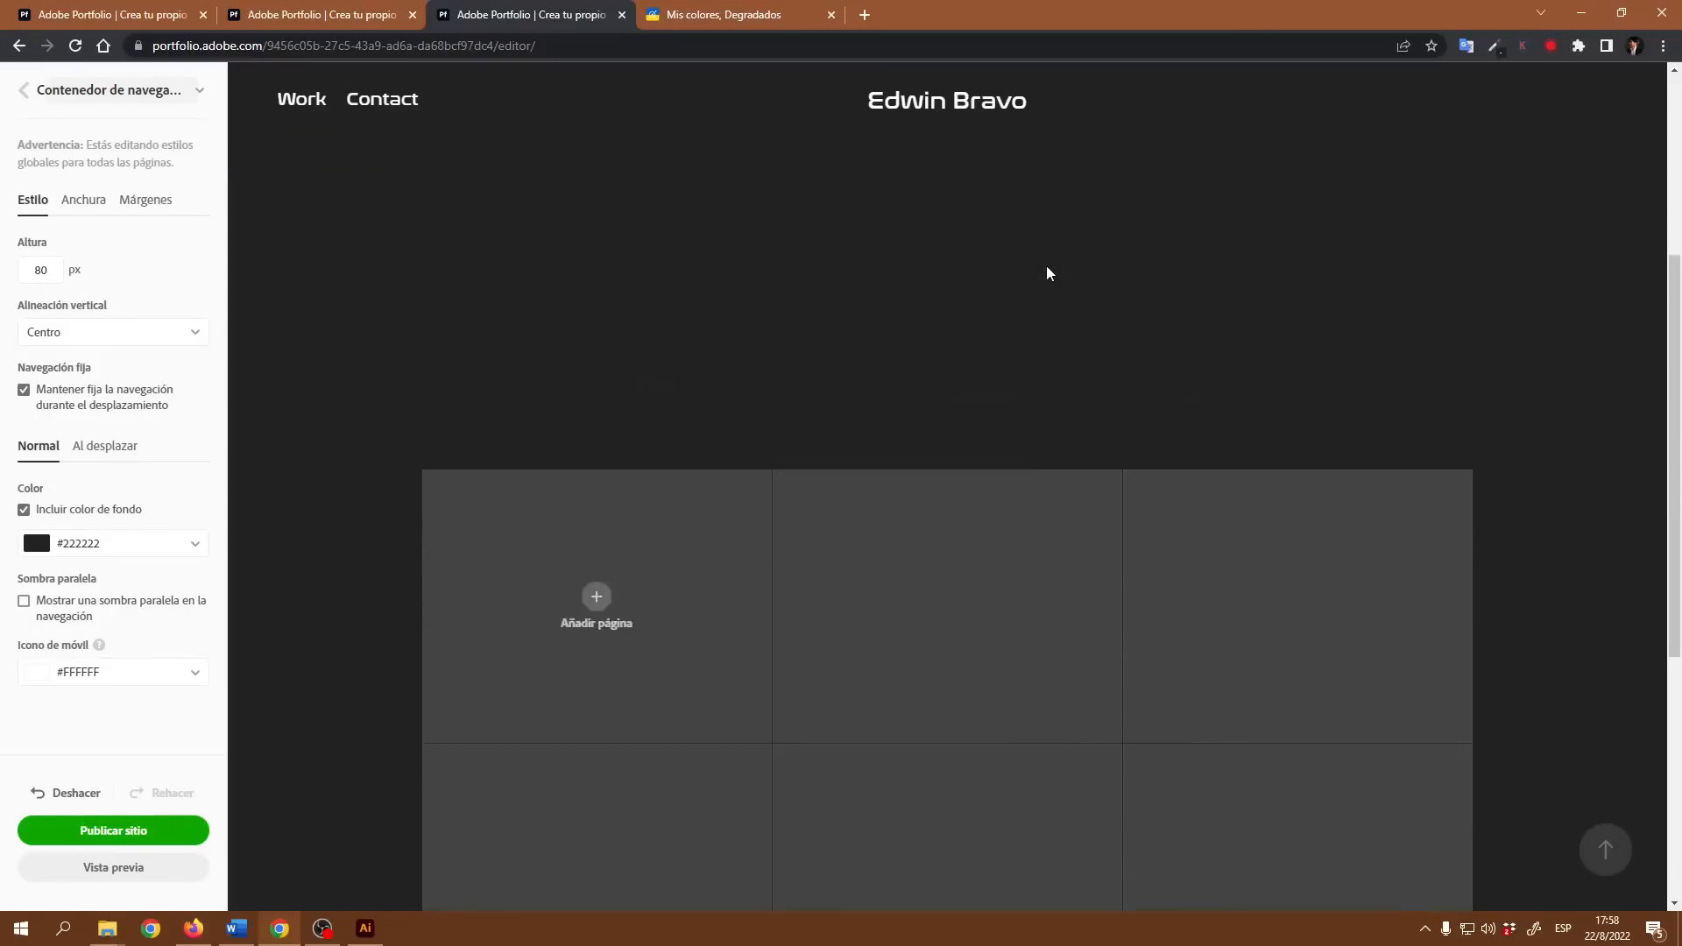
pyautogui.scroll(-7, 1056, 268)
pyautogui.scroll(5, 931, 362)
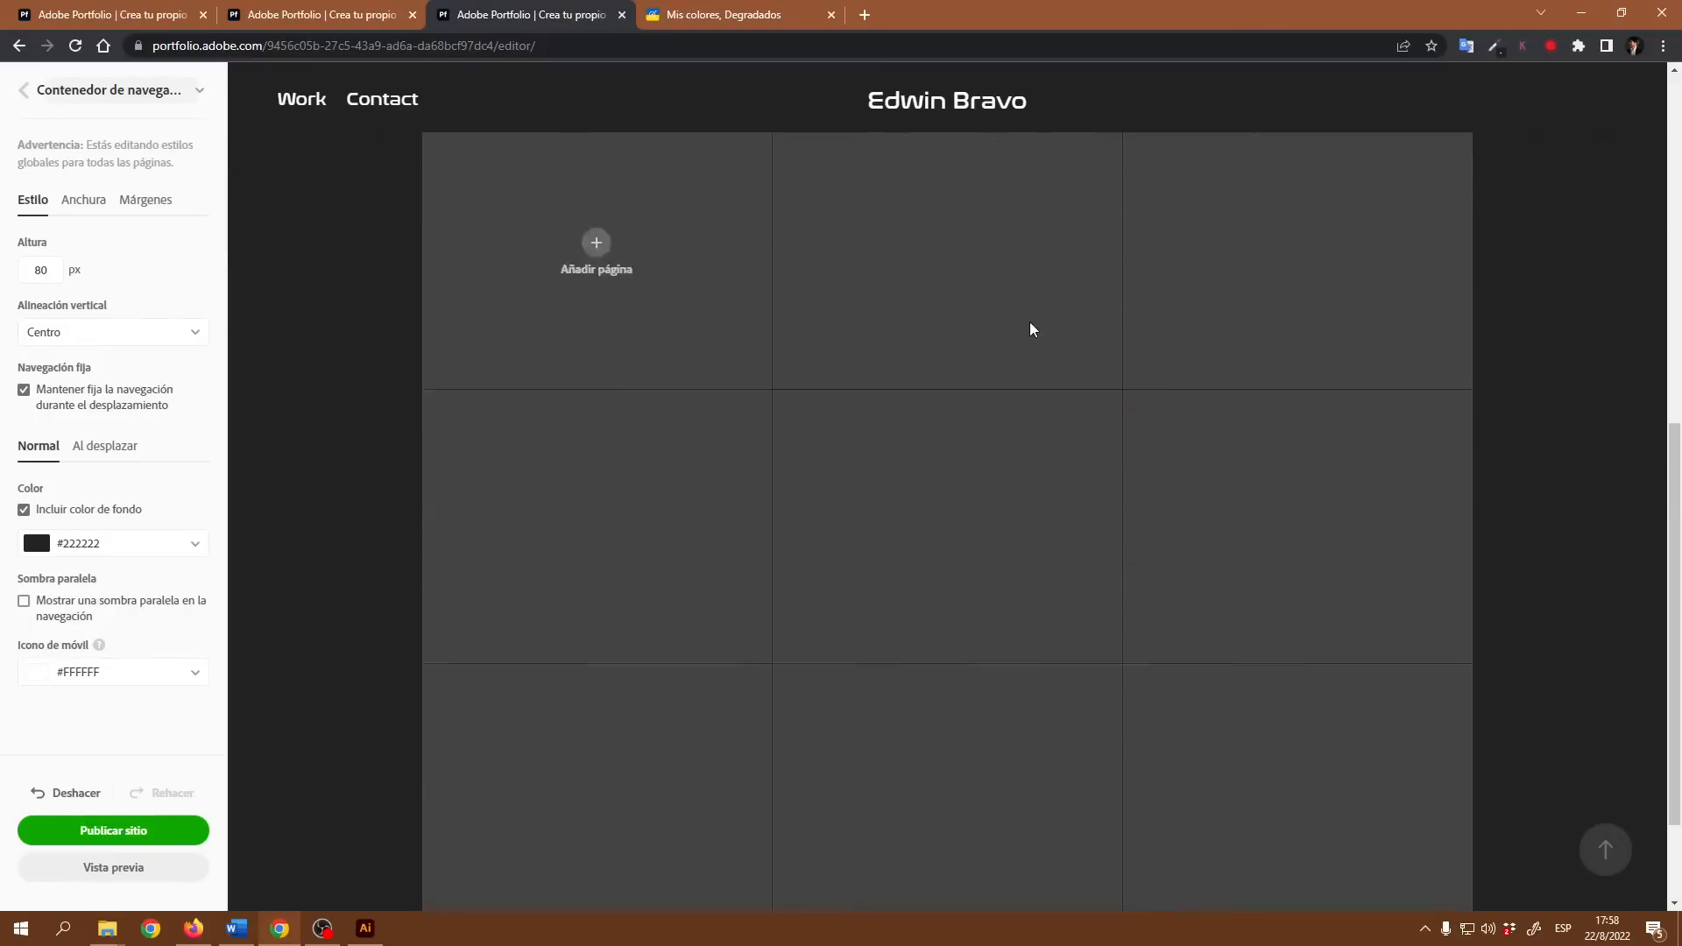
pyautogui.scroll(-5, 1008, 202)
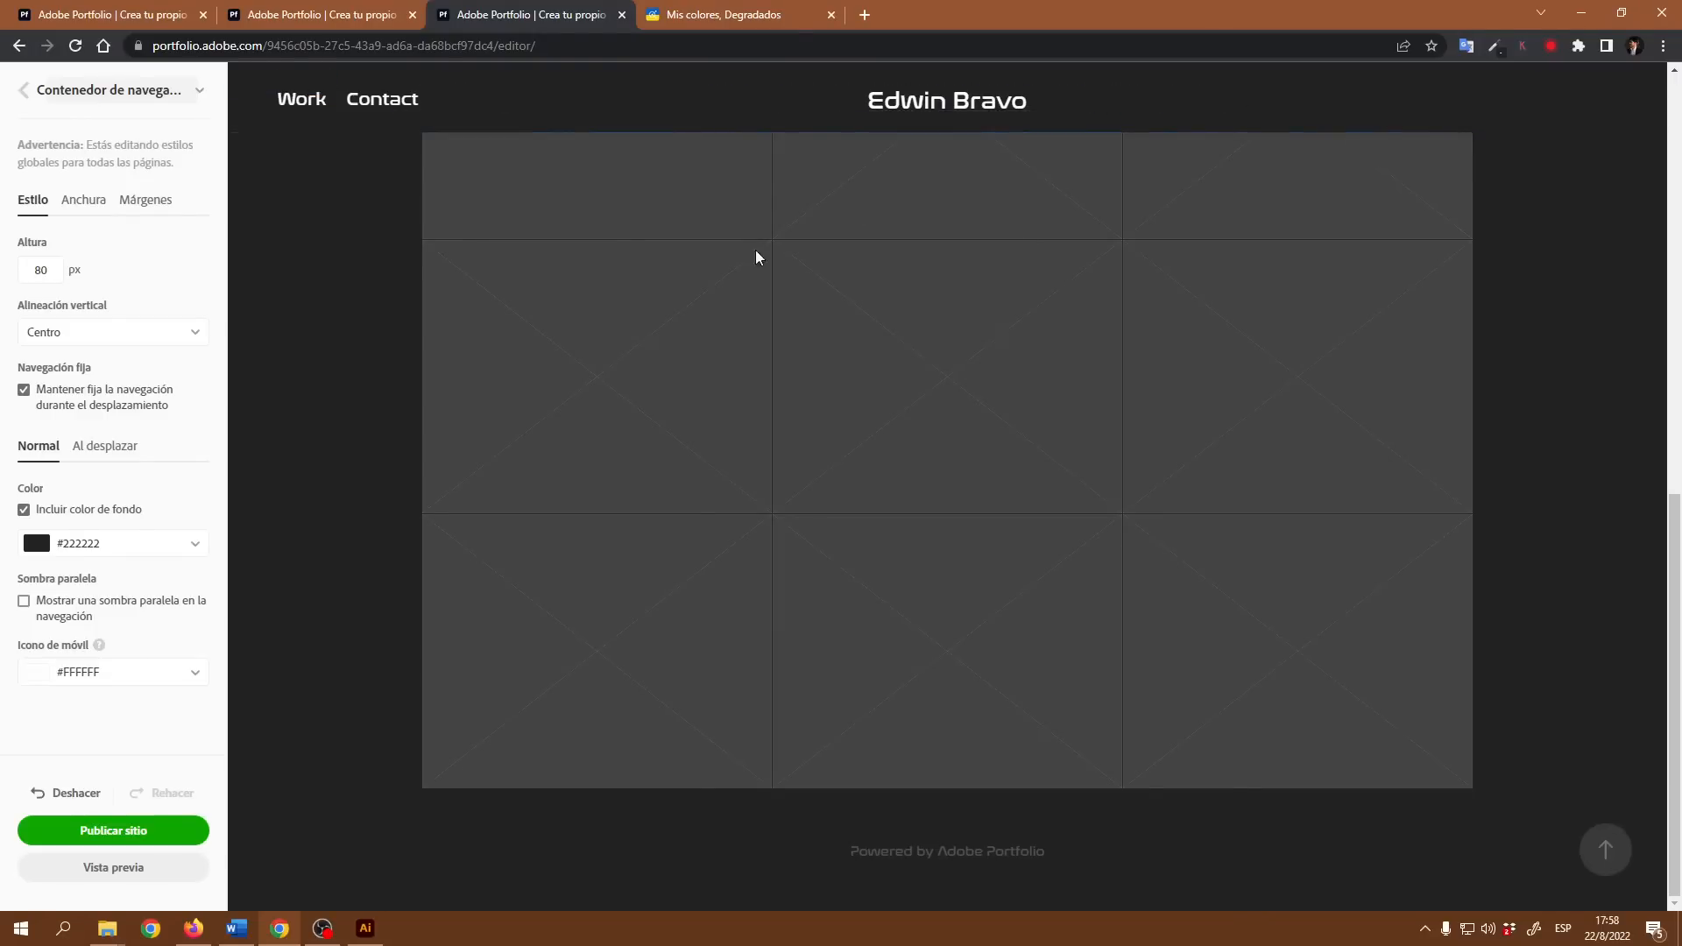
pyautogui.click(25, 390)
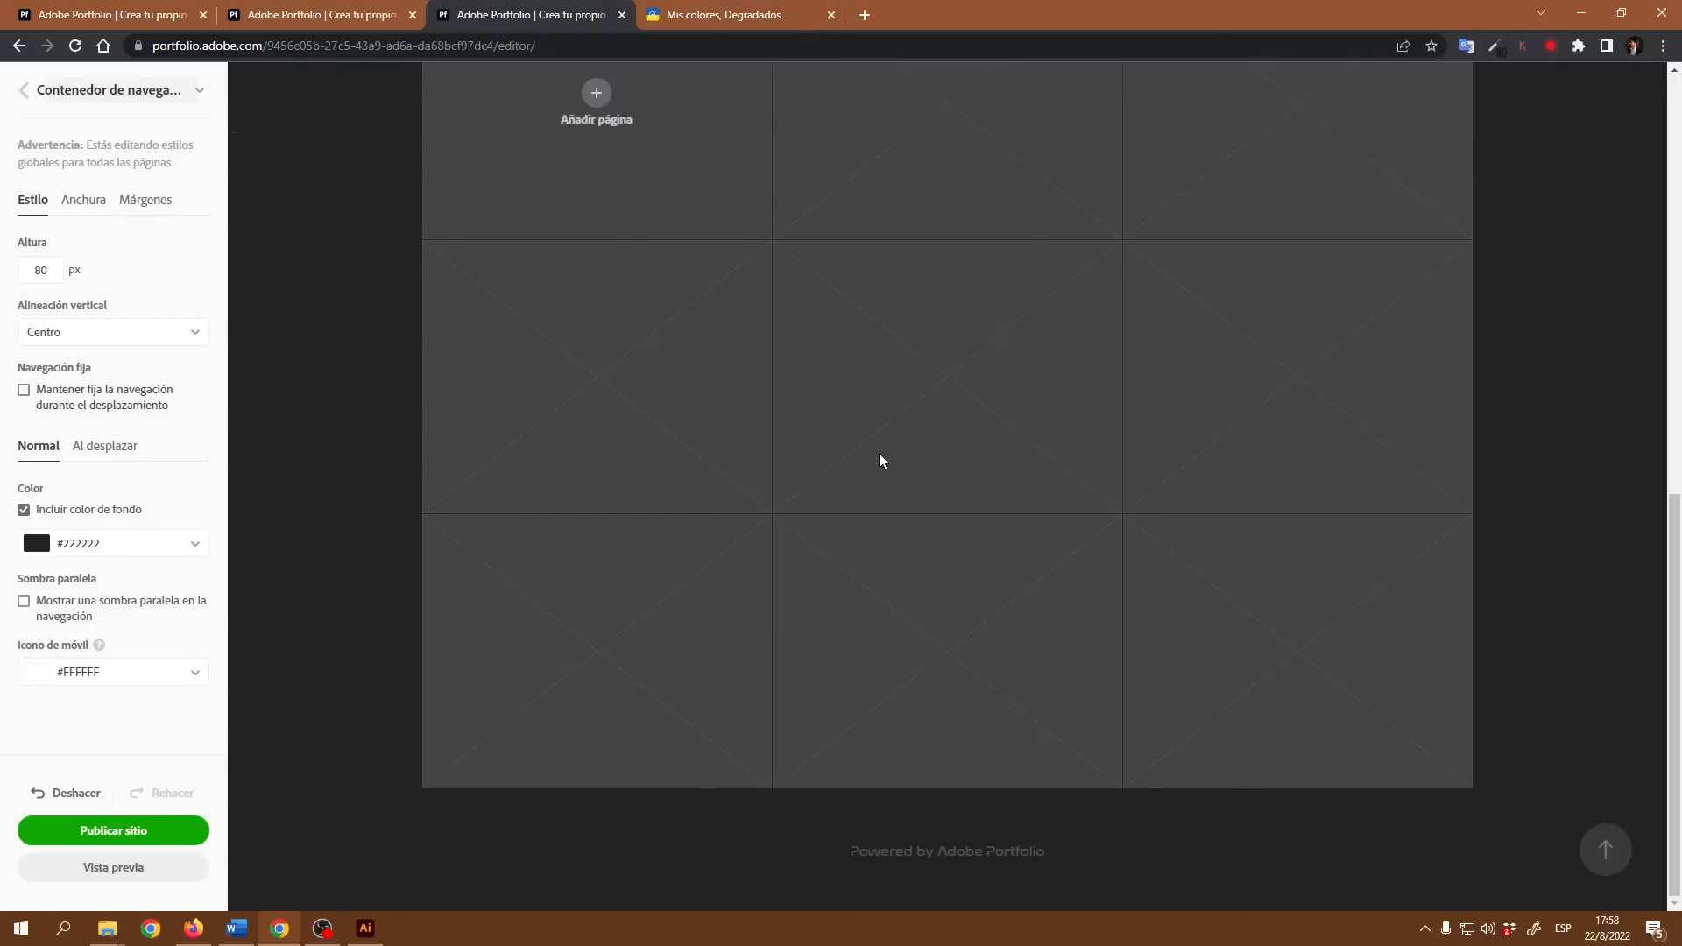
pyautogui.scroll(6, 913, 454)
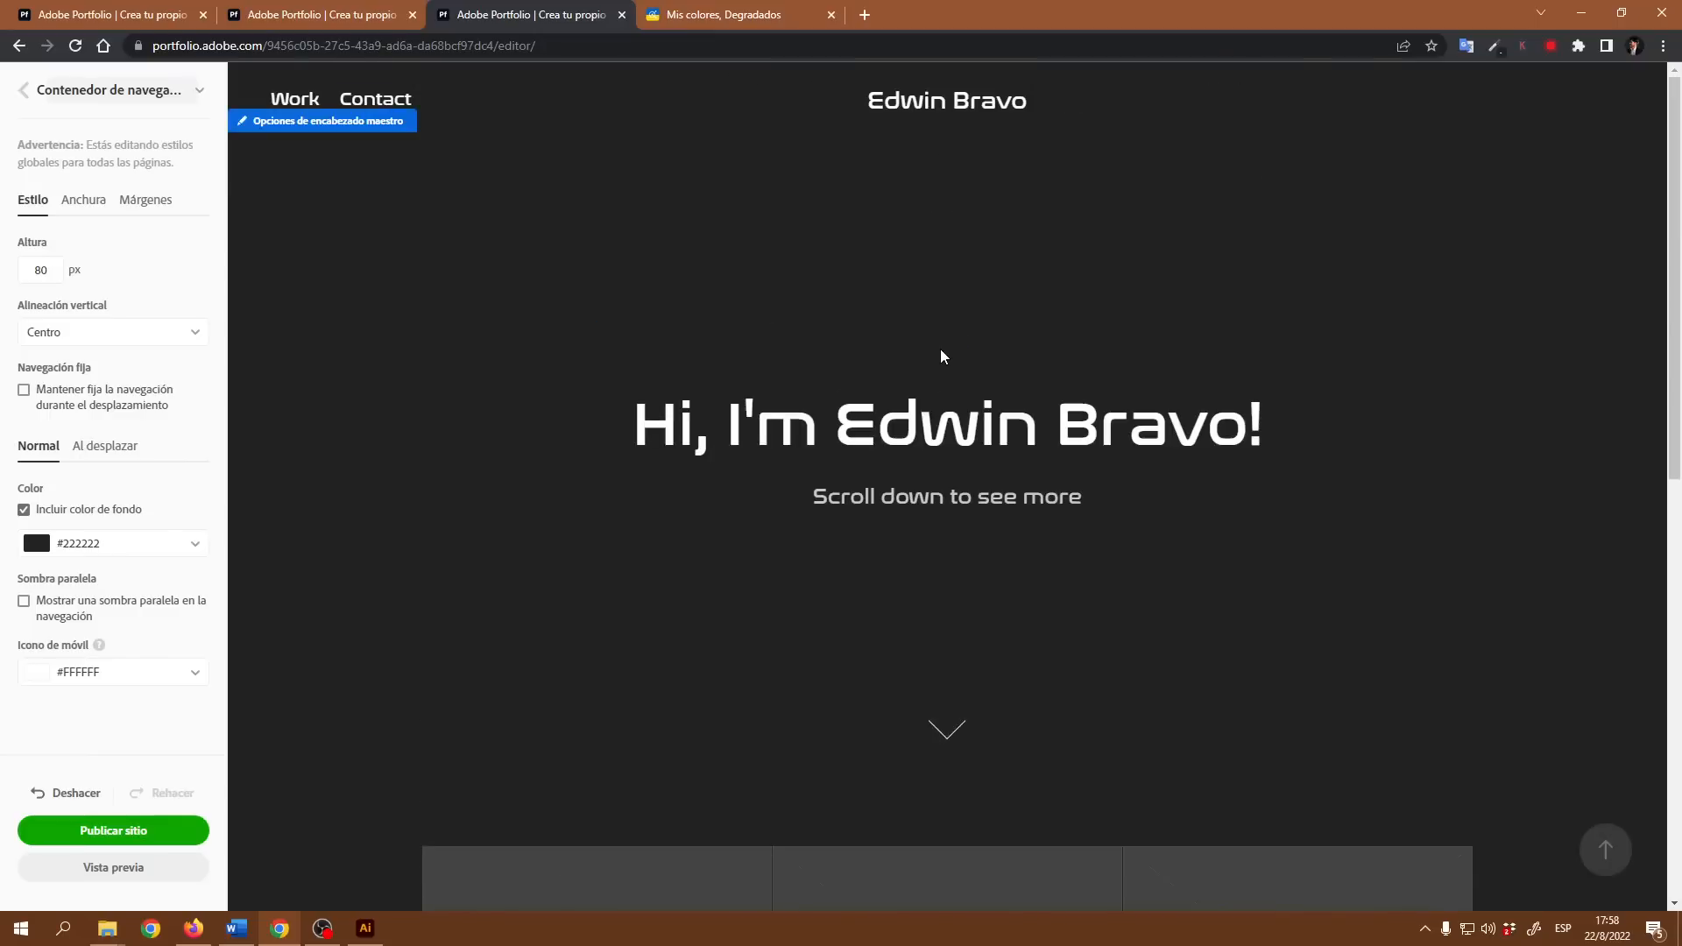
pyautogui.scroll(-6, 939, 359)
pyautogui.scroll(6, 927, 387)
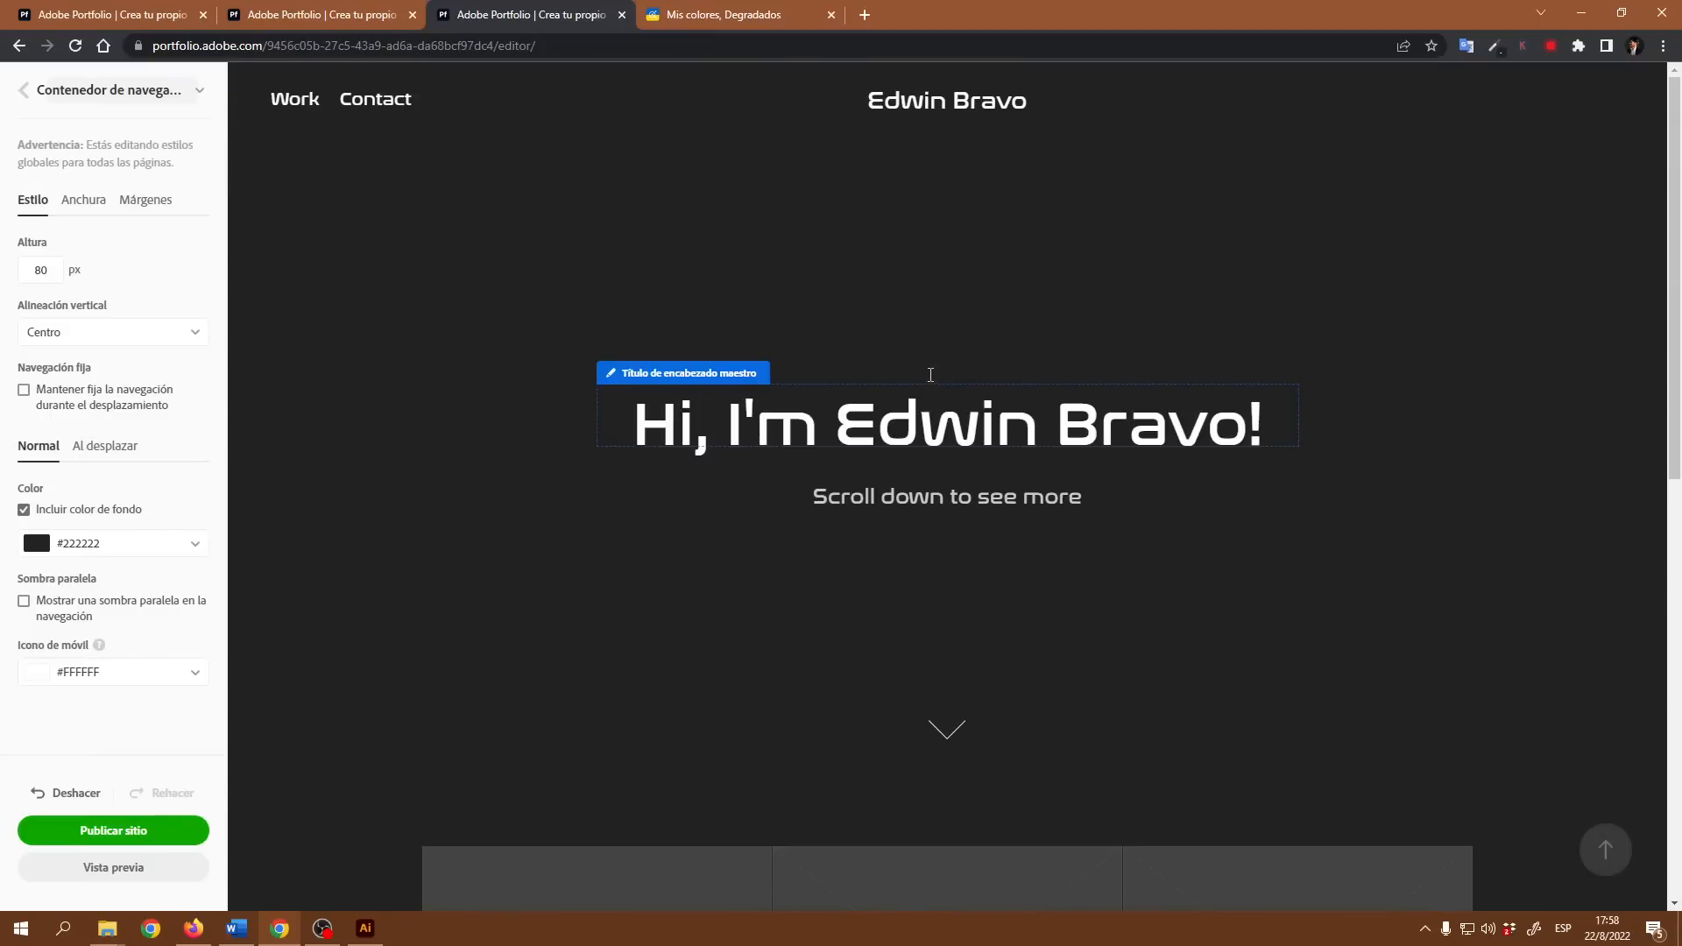
# Step: Turn fixed navigation back on and check the navigation bar along the page
pyautogui.click(24, 391)
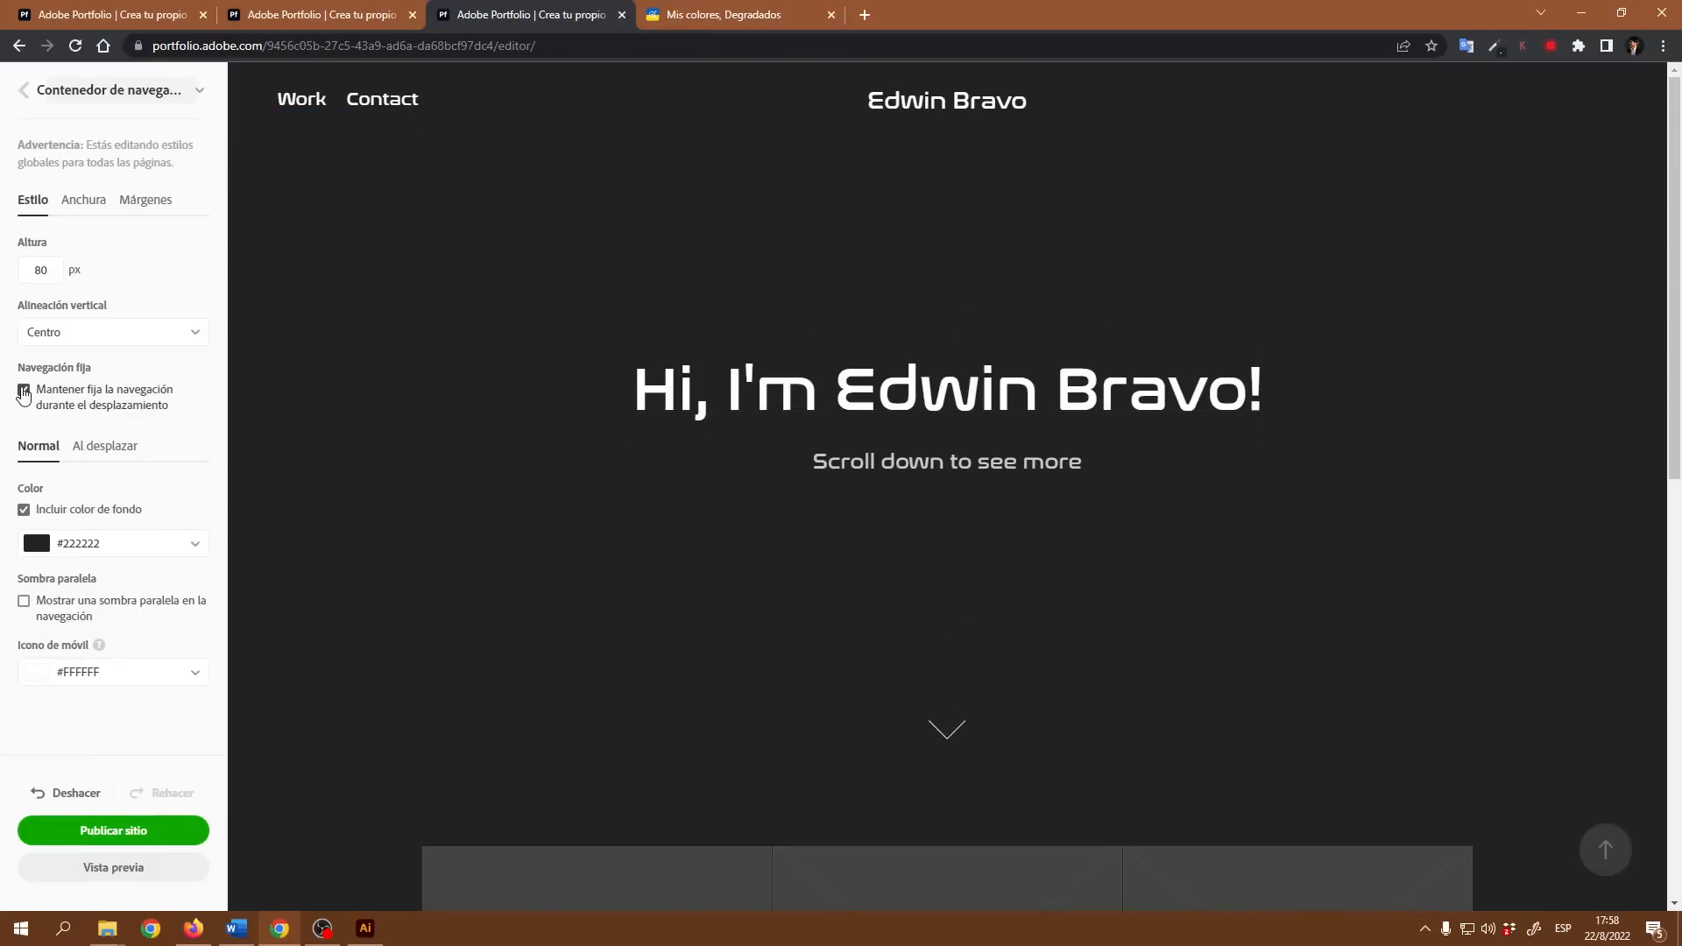
pyautogui.scroll(-8, 1179, 298)
pyautogui.scroll(6, 1173, 296)
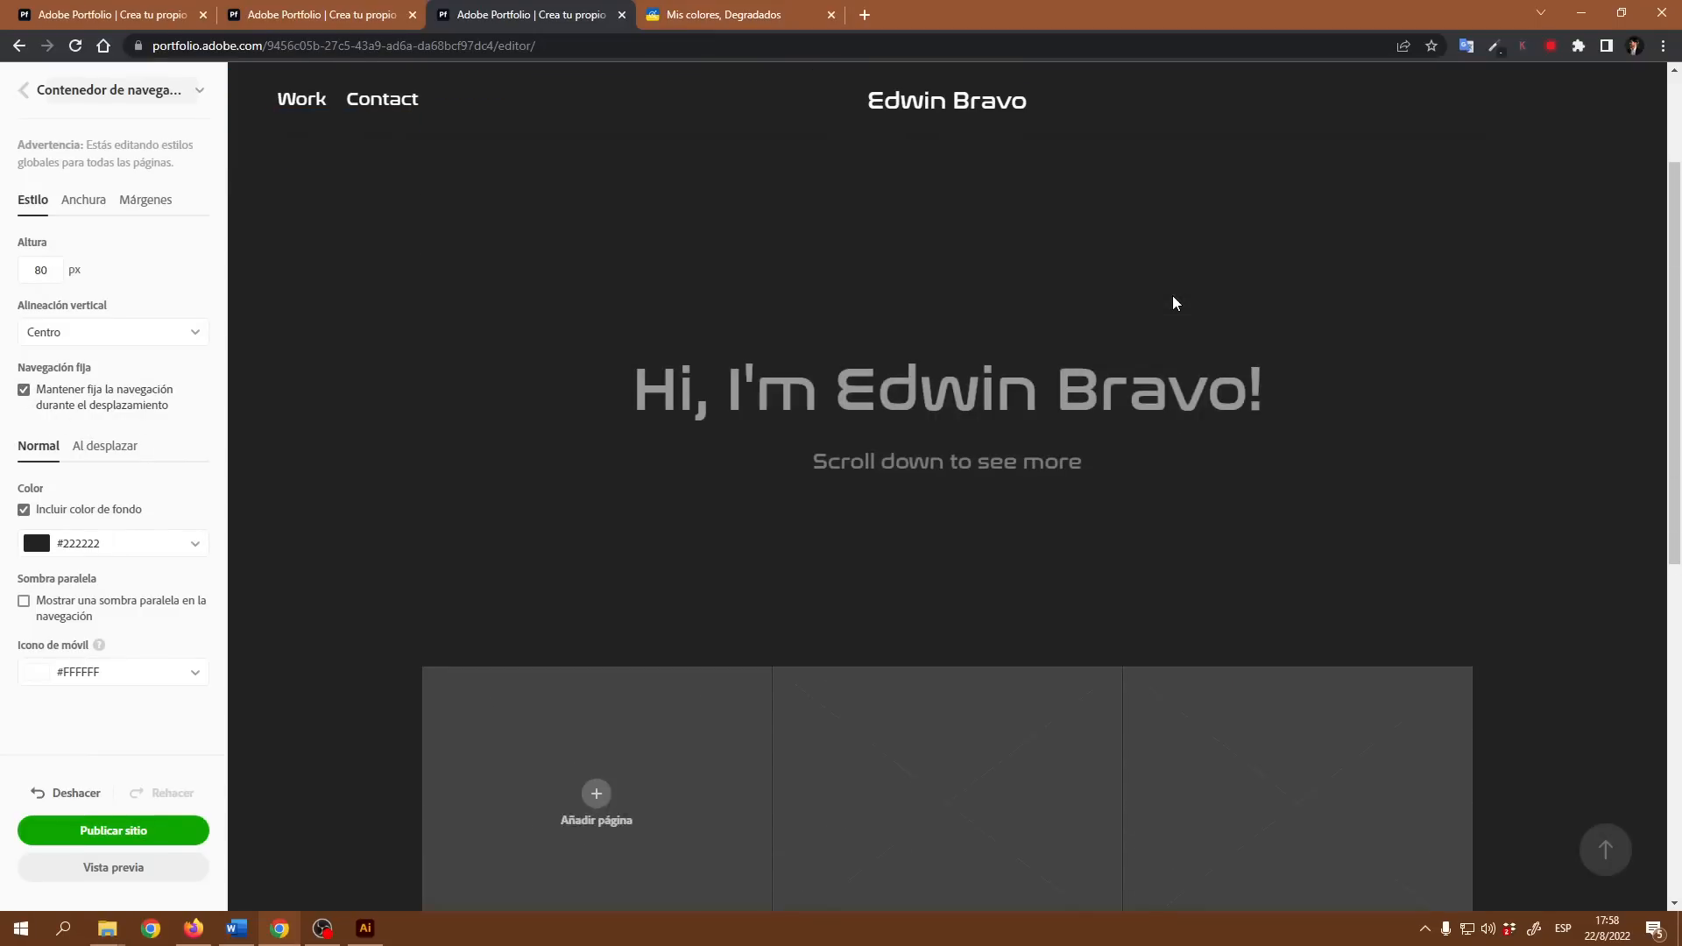
pyautogui.scroll(2, 1172, 297)
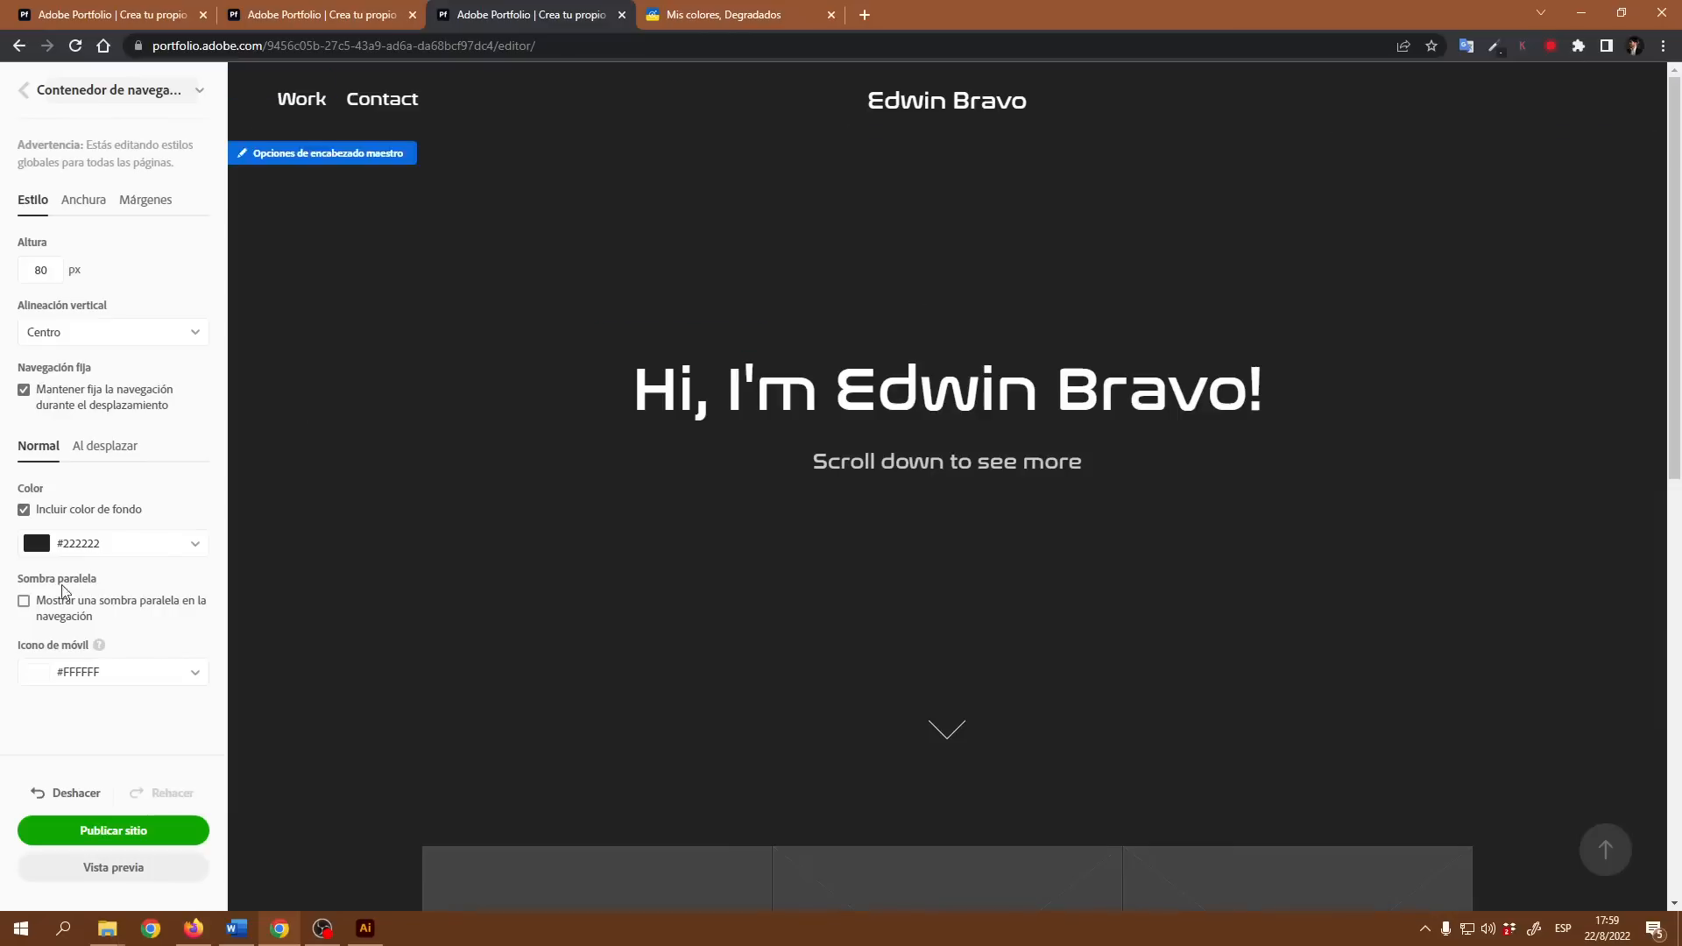
# Step: Try the blue preset #008FC6 as the navigation bar's normal background color and select its hex code
pyautogui.click(147, 547)
pyautogui.scroll(-1, 181, 617)
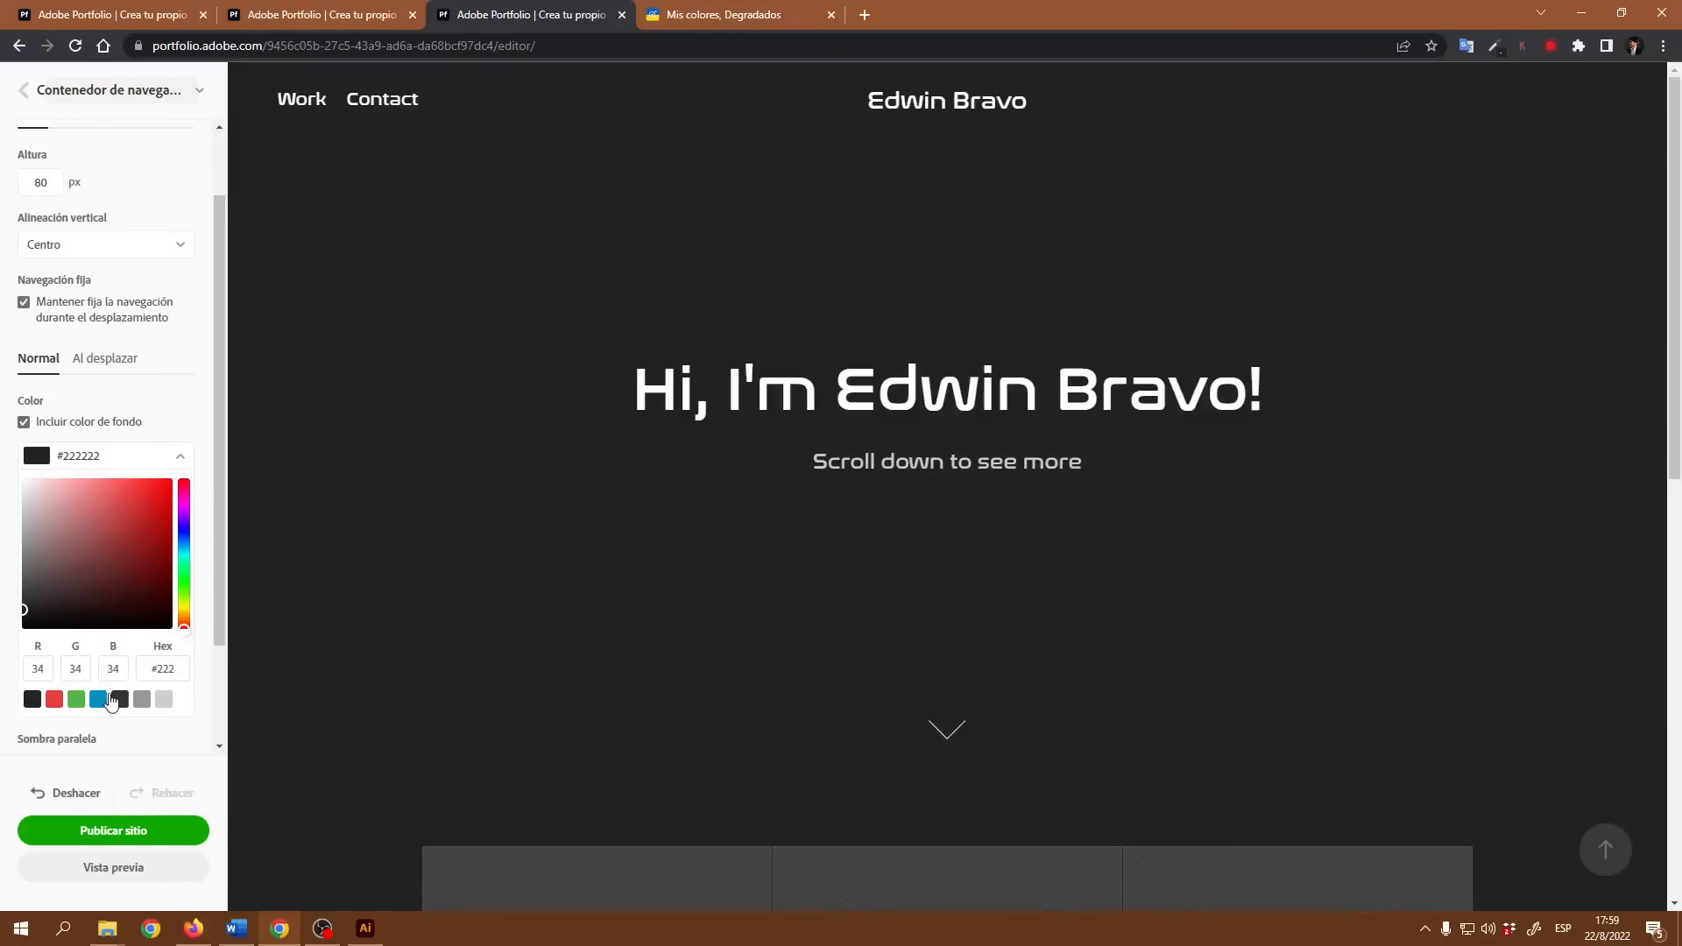
pyautogui.click(97, 700)
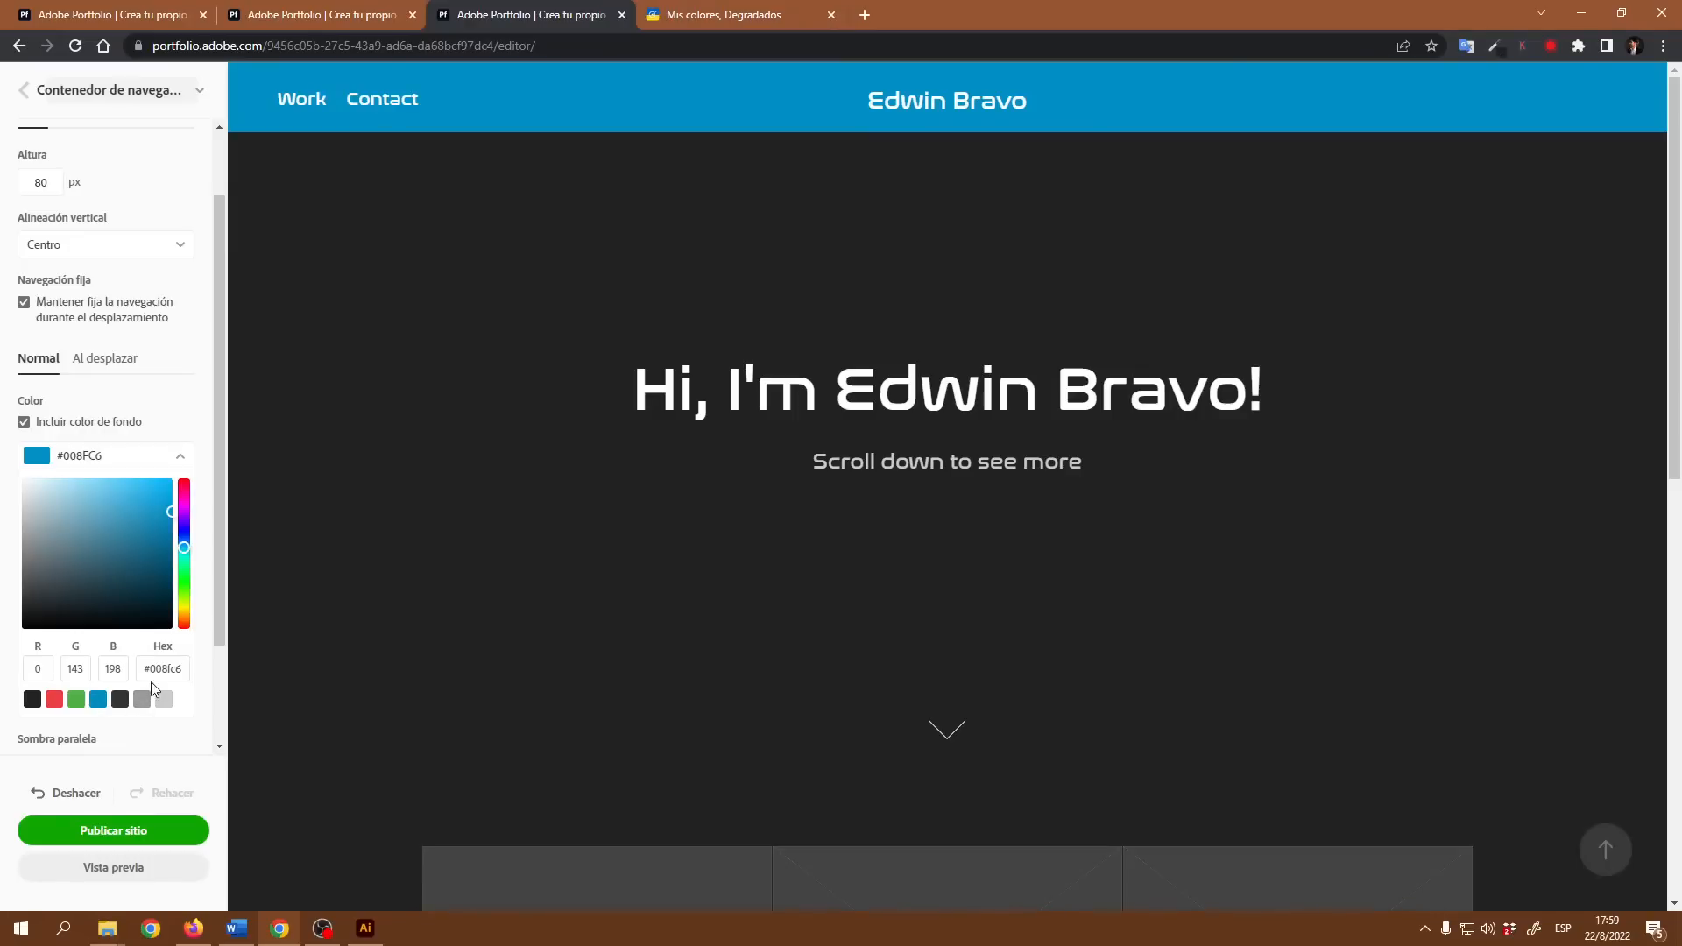
pyautogui.moveTo(145, 668); pyautogui.dragTo(201, 681)
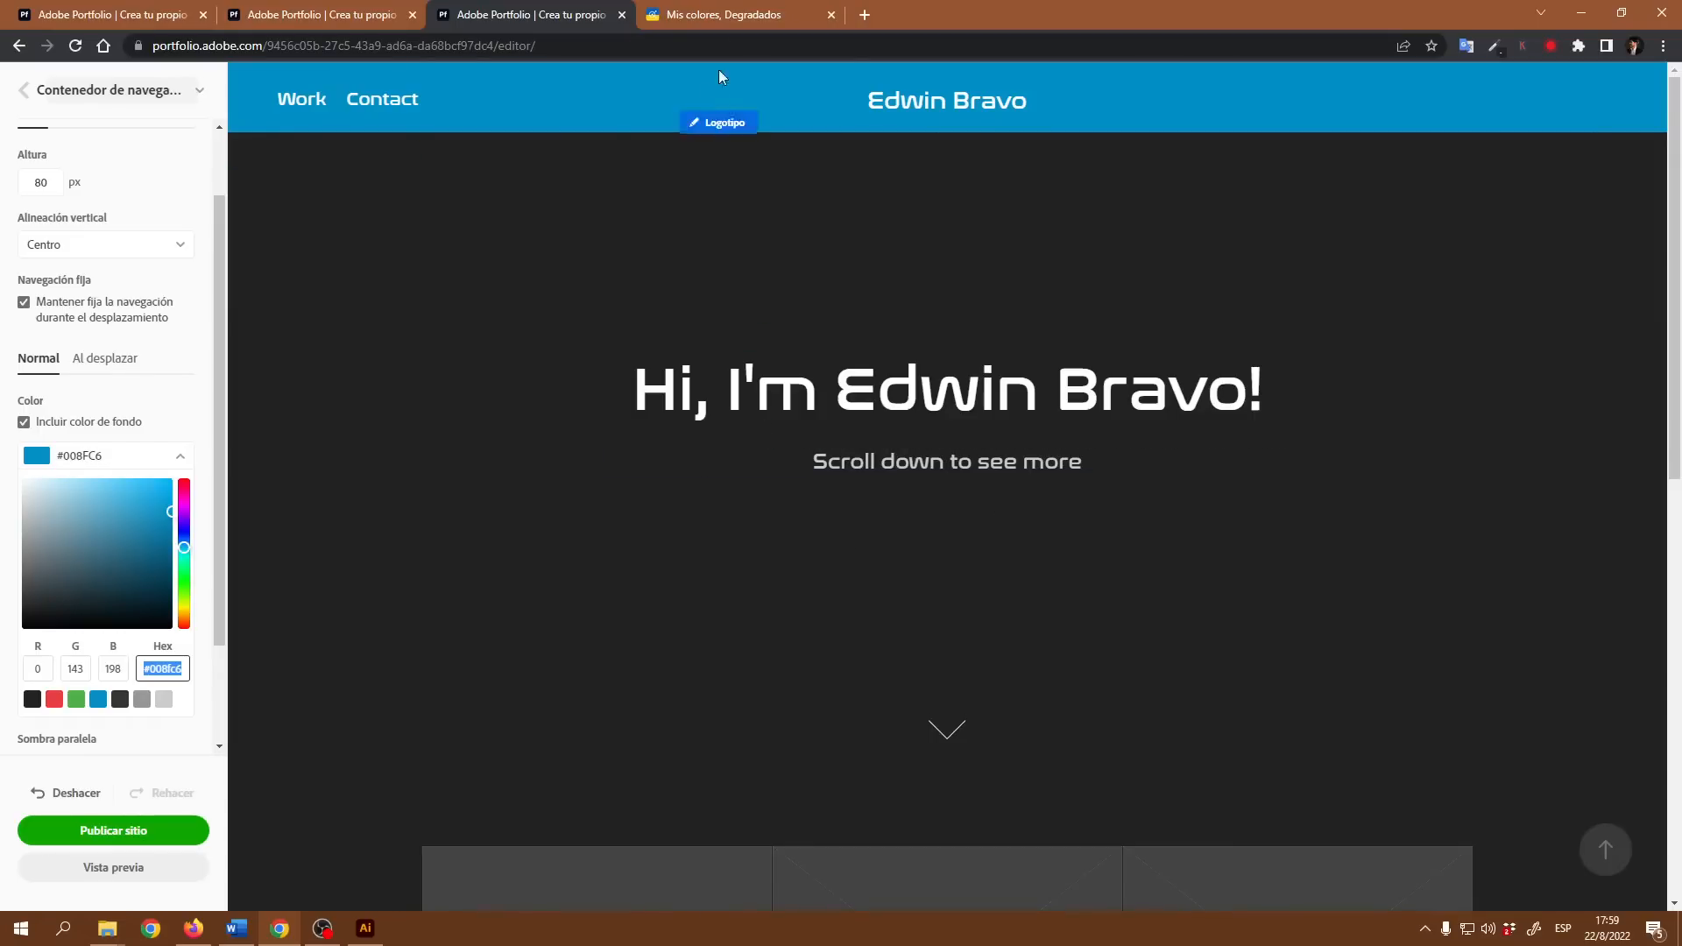
# Step: Switch to Adobe Color, view the grey "Diseño gráfico" theme in the Editables Intro library, and return to the portfolio editor
pyautogui.click(720, 15)
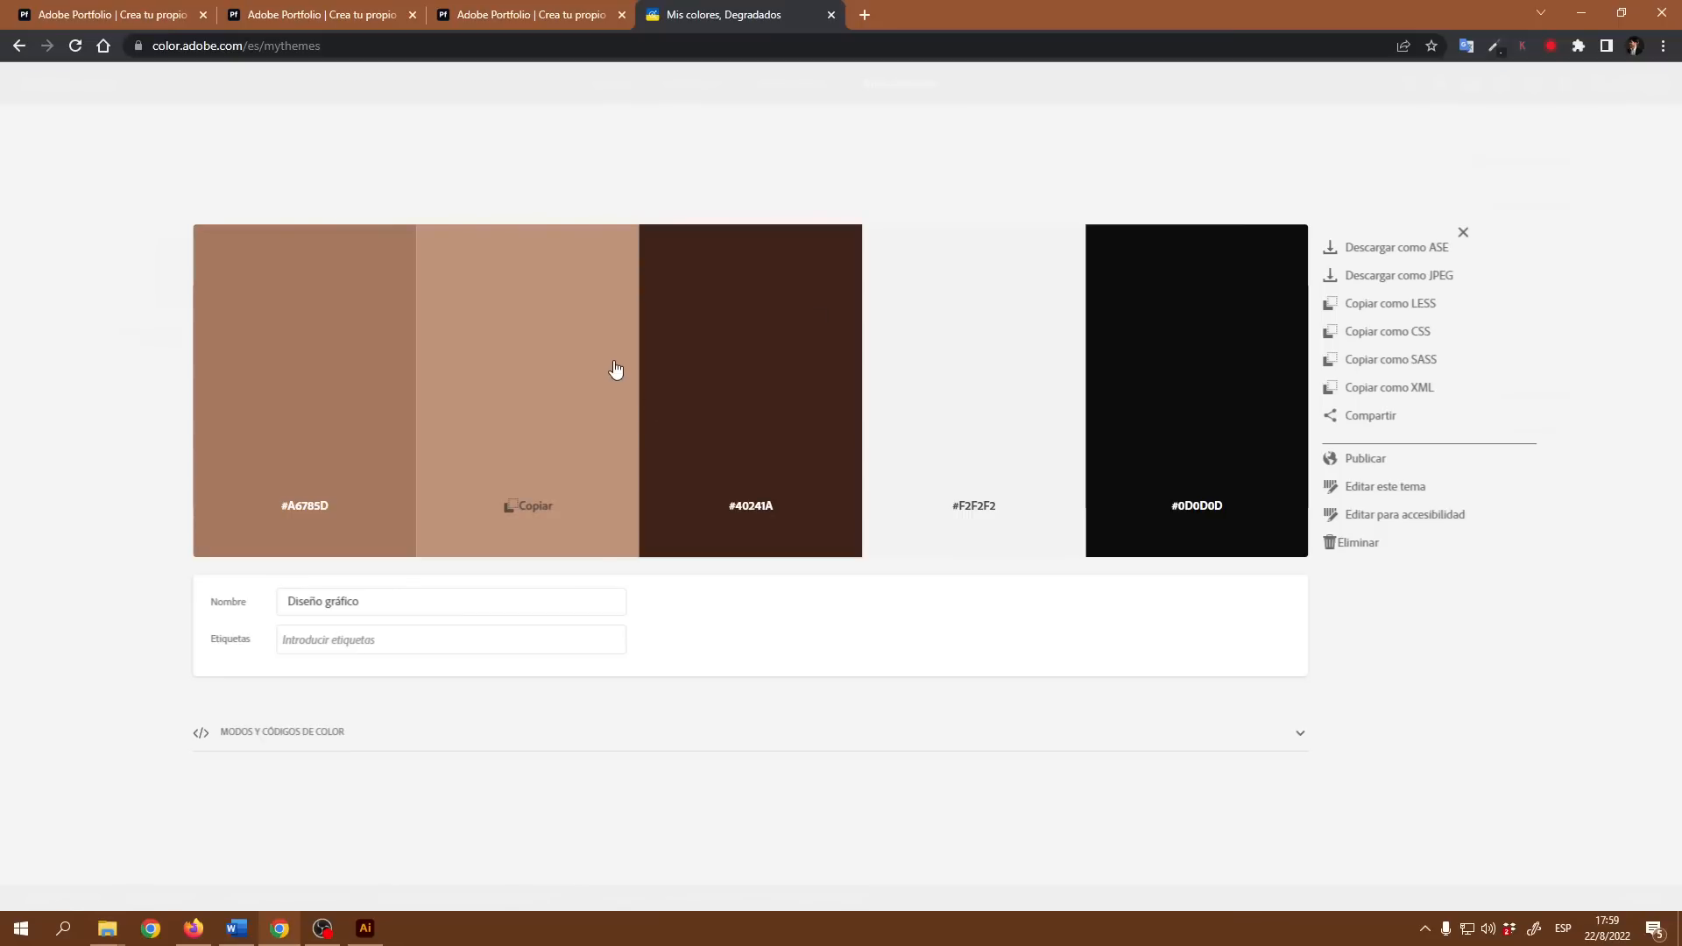
pyautogui.click(19, 47)
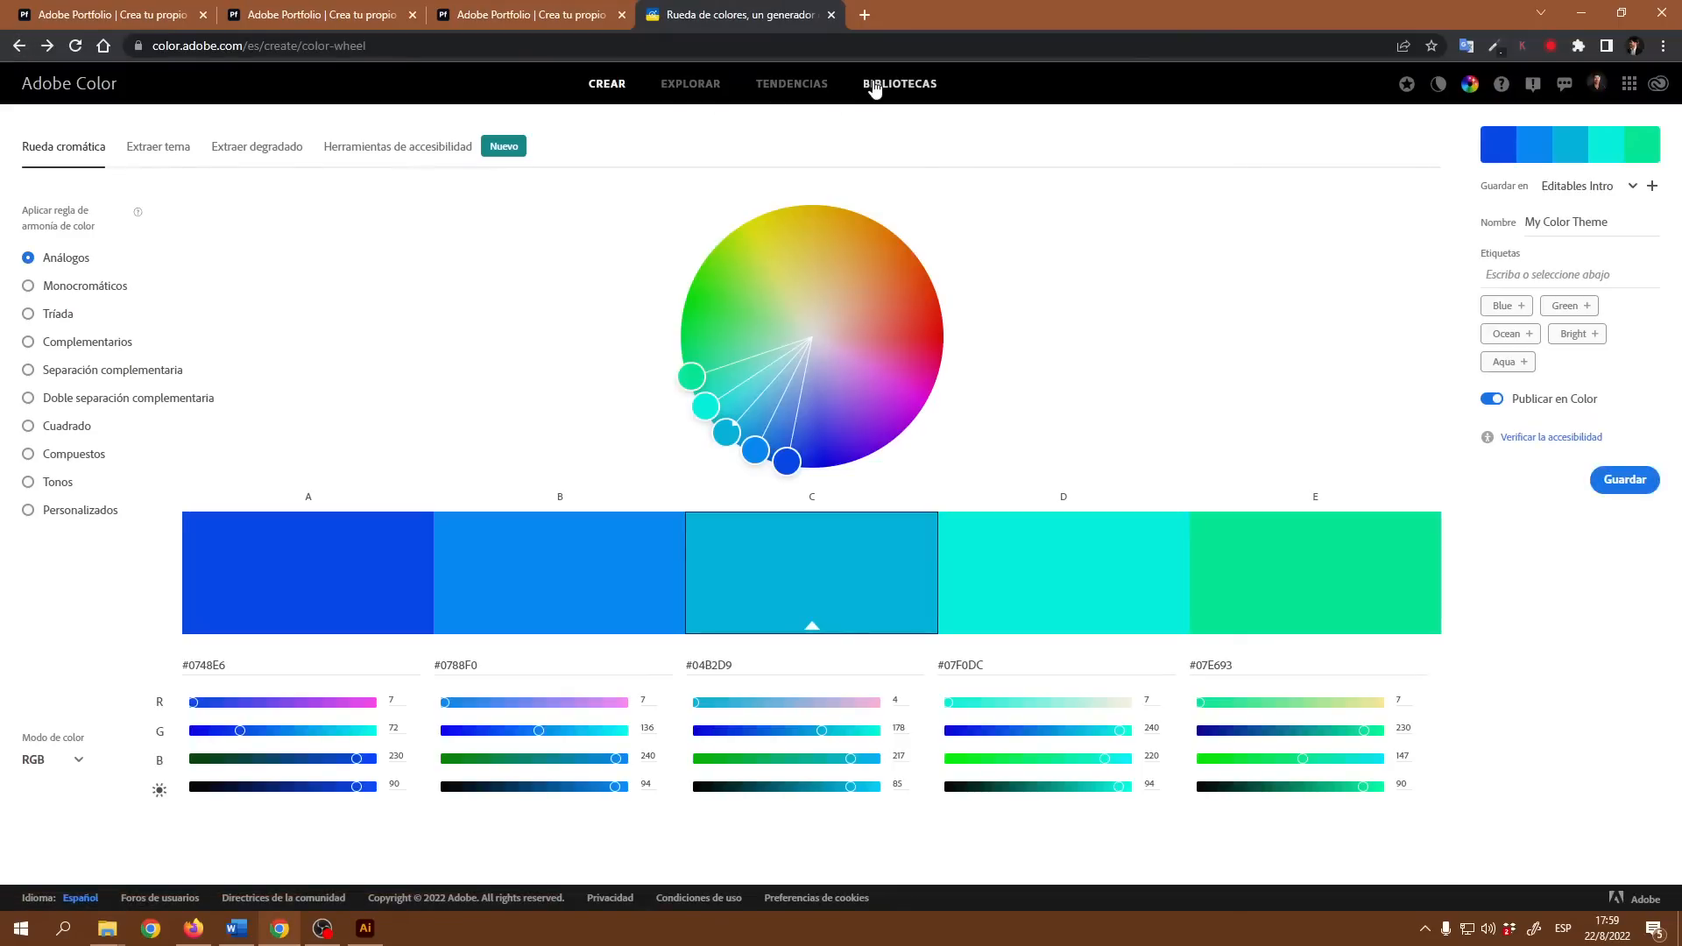
pyautogui.click(895, 88)
pyautogui.click(158, 210)
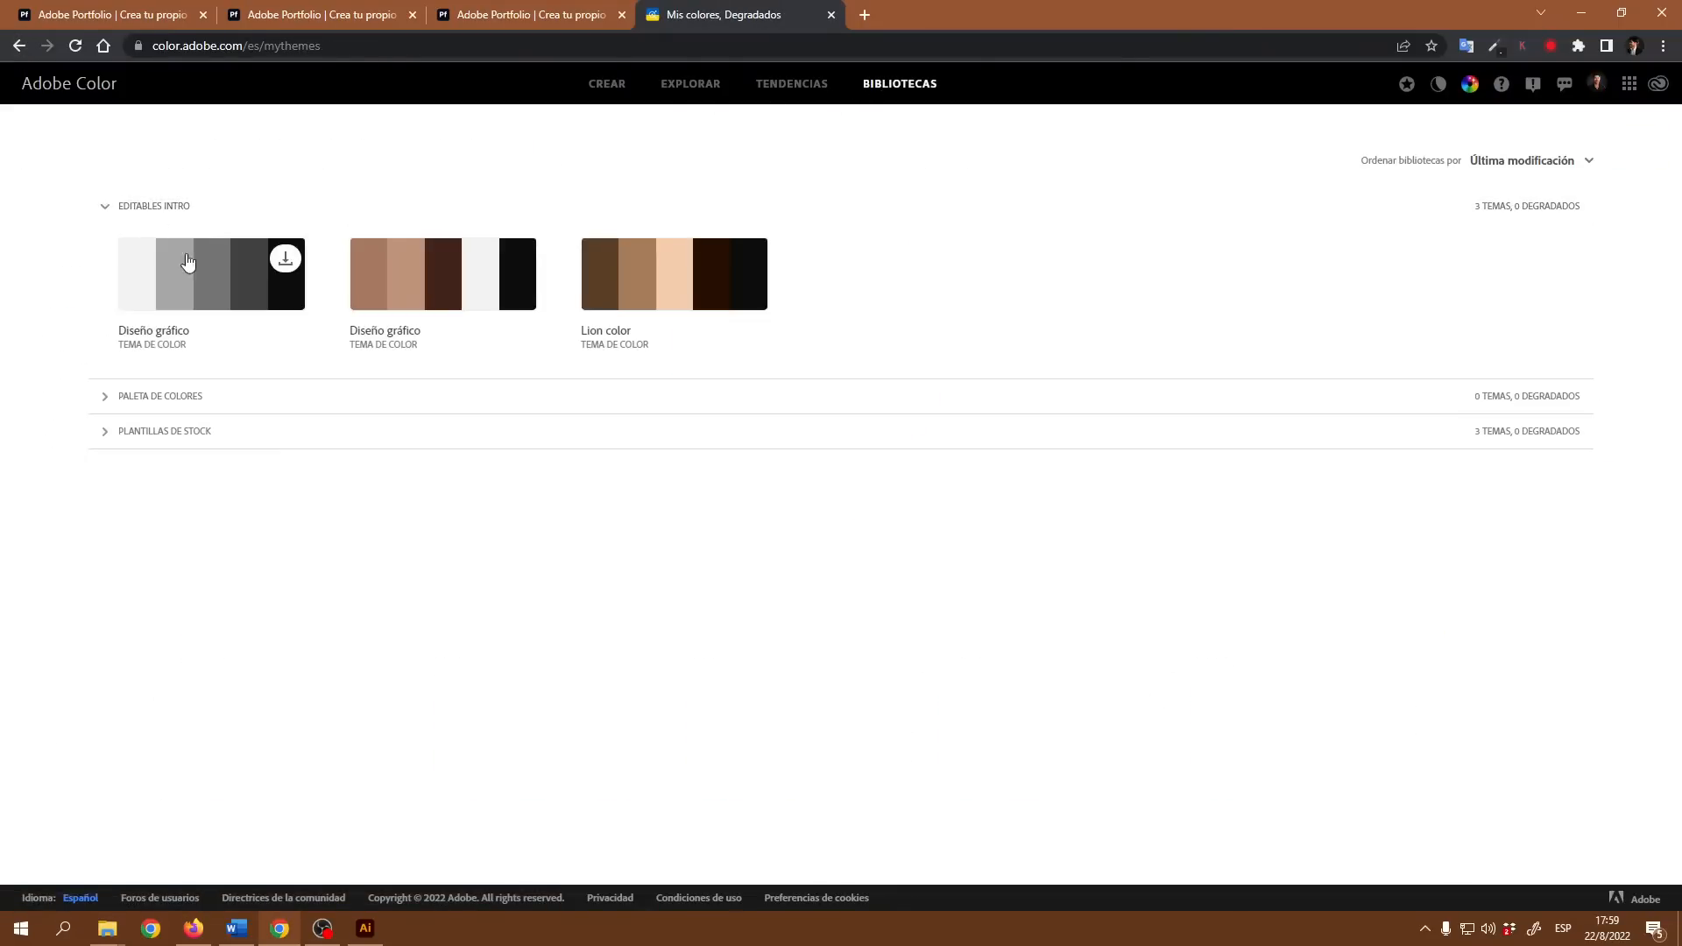
pyautogui.click(206, 279)
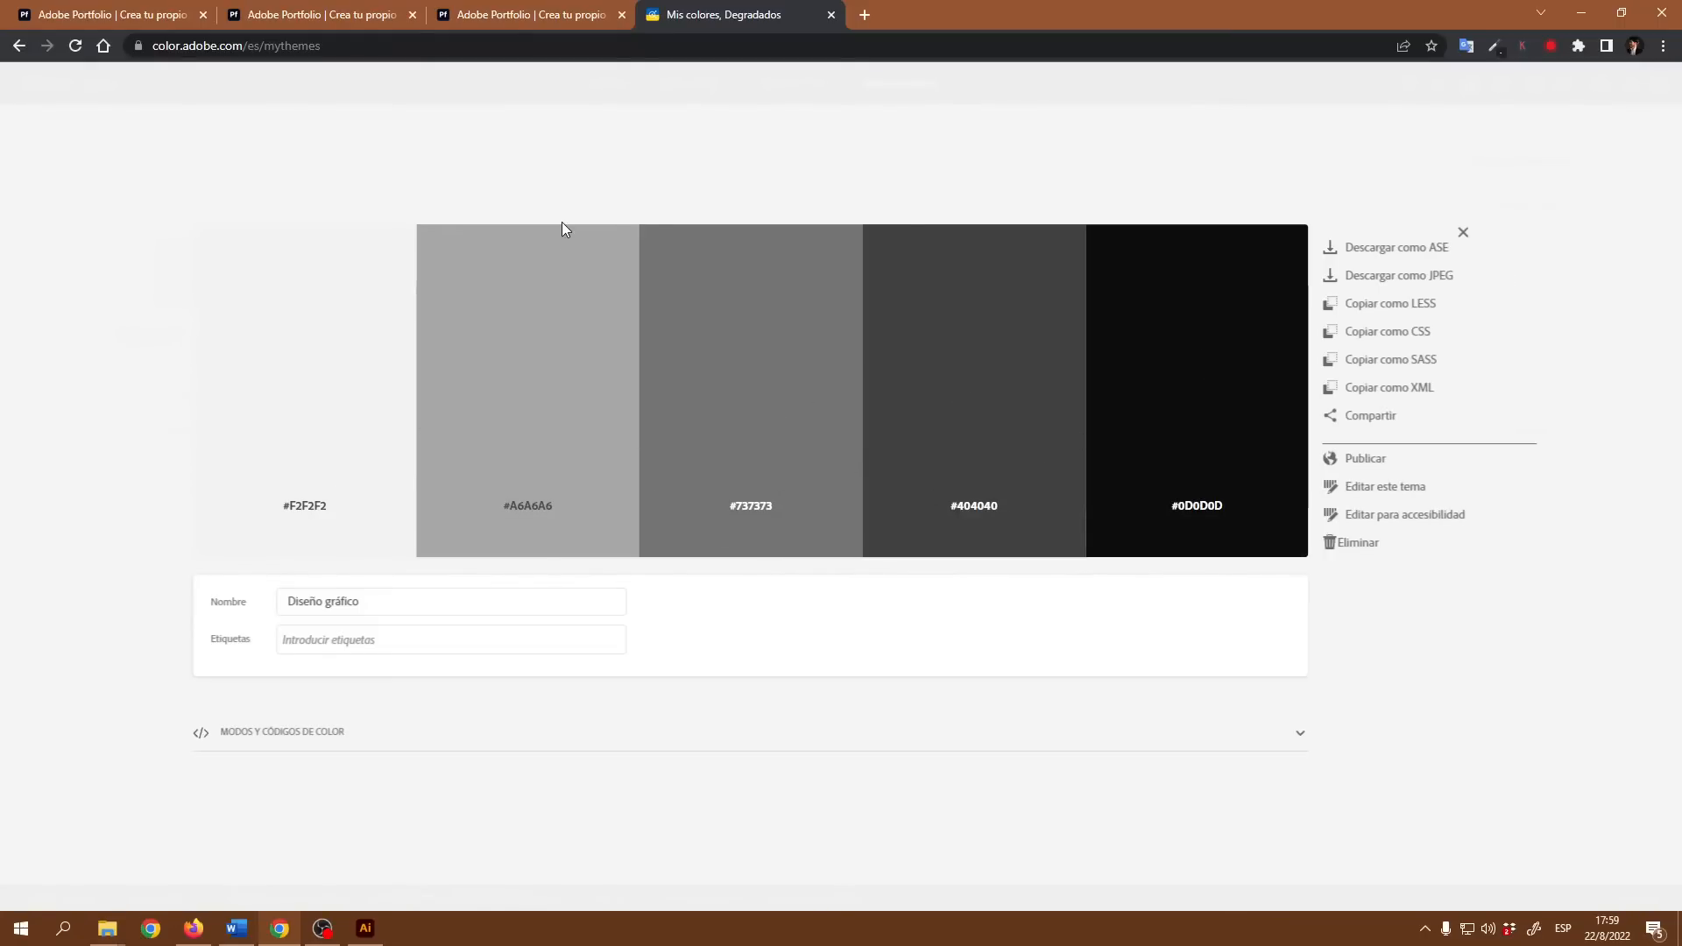
pyautogui.click(492, 23)
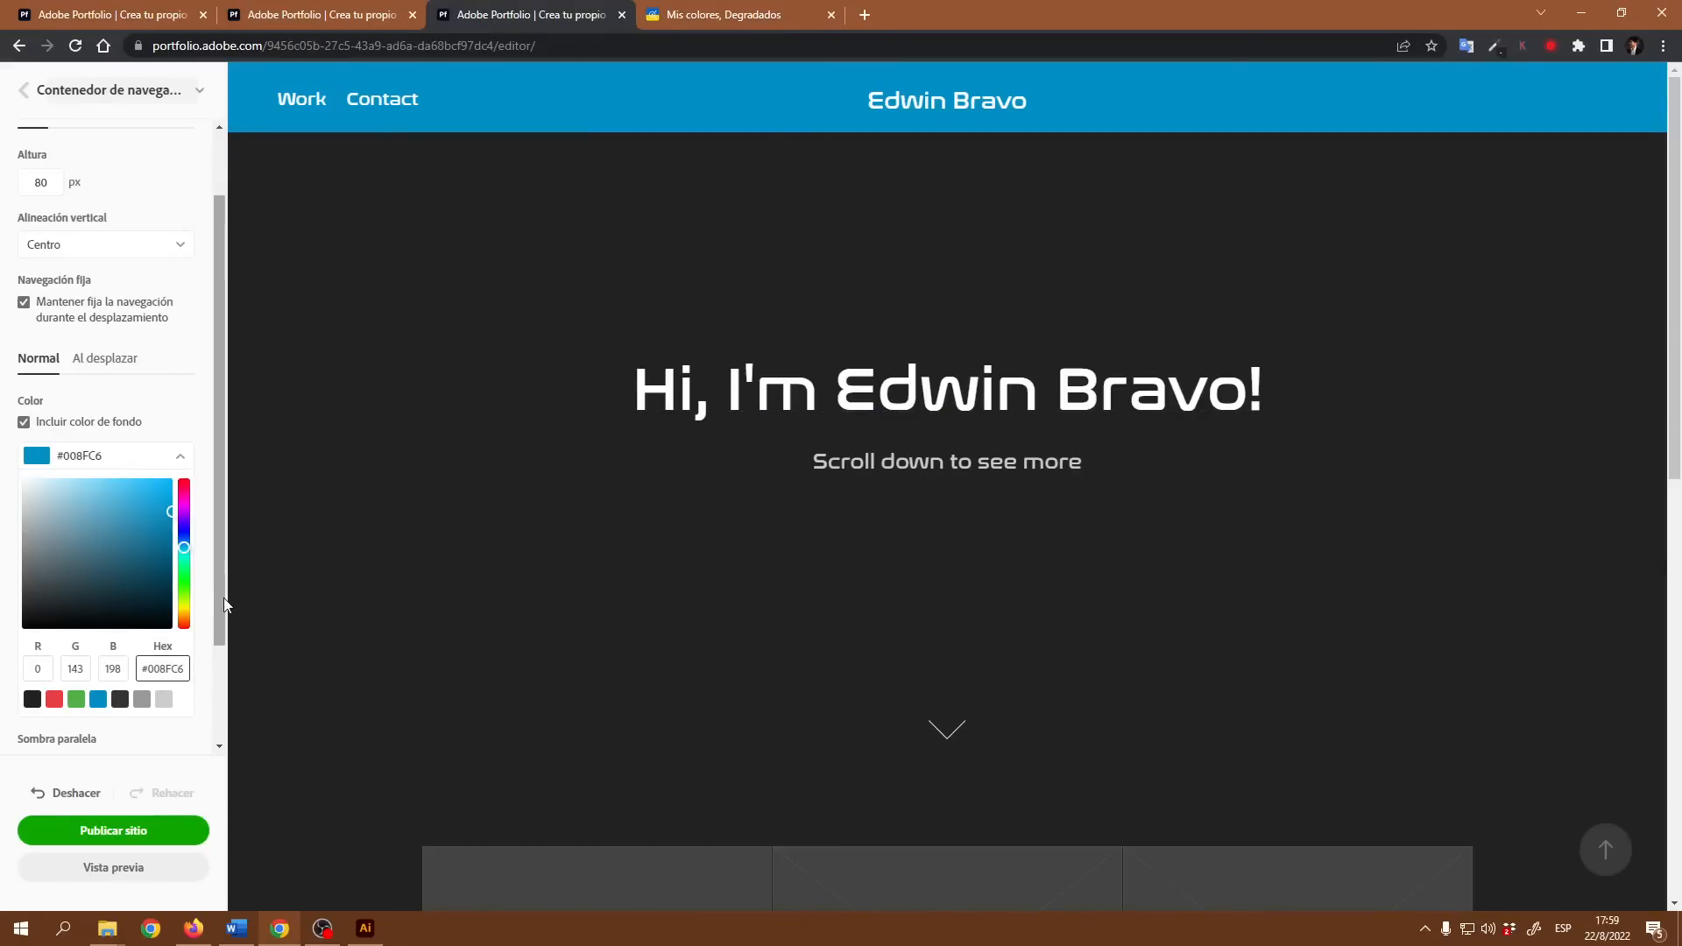
# Step: Try the preset greys #999999 and #333333 as the navigation background and restore #222222
pyautogui.moveTo(219, 555); pyautogui.dragTo(223, 618)
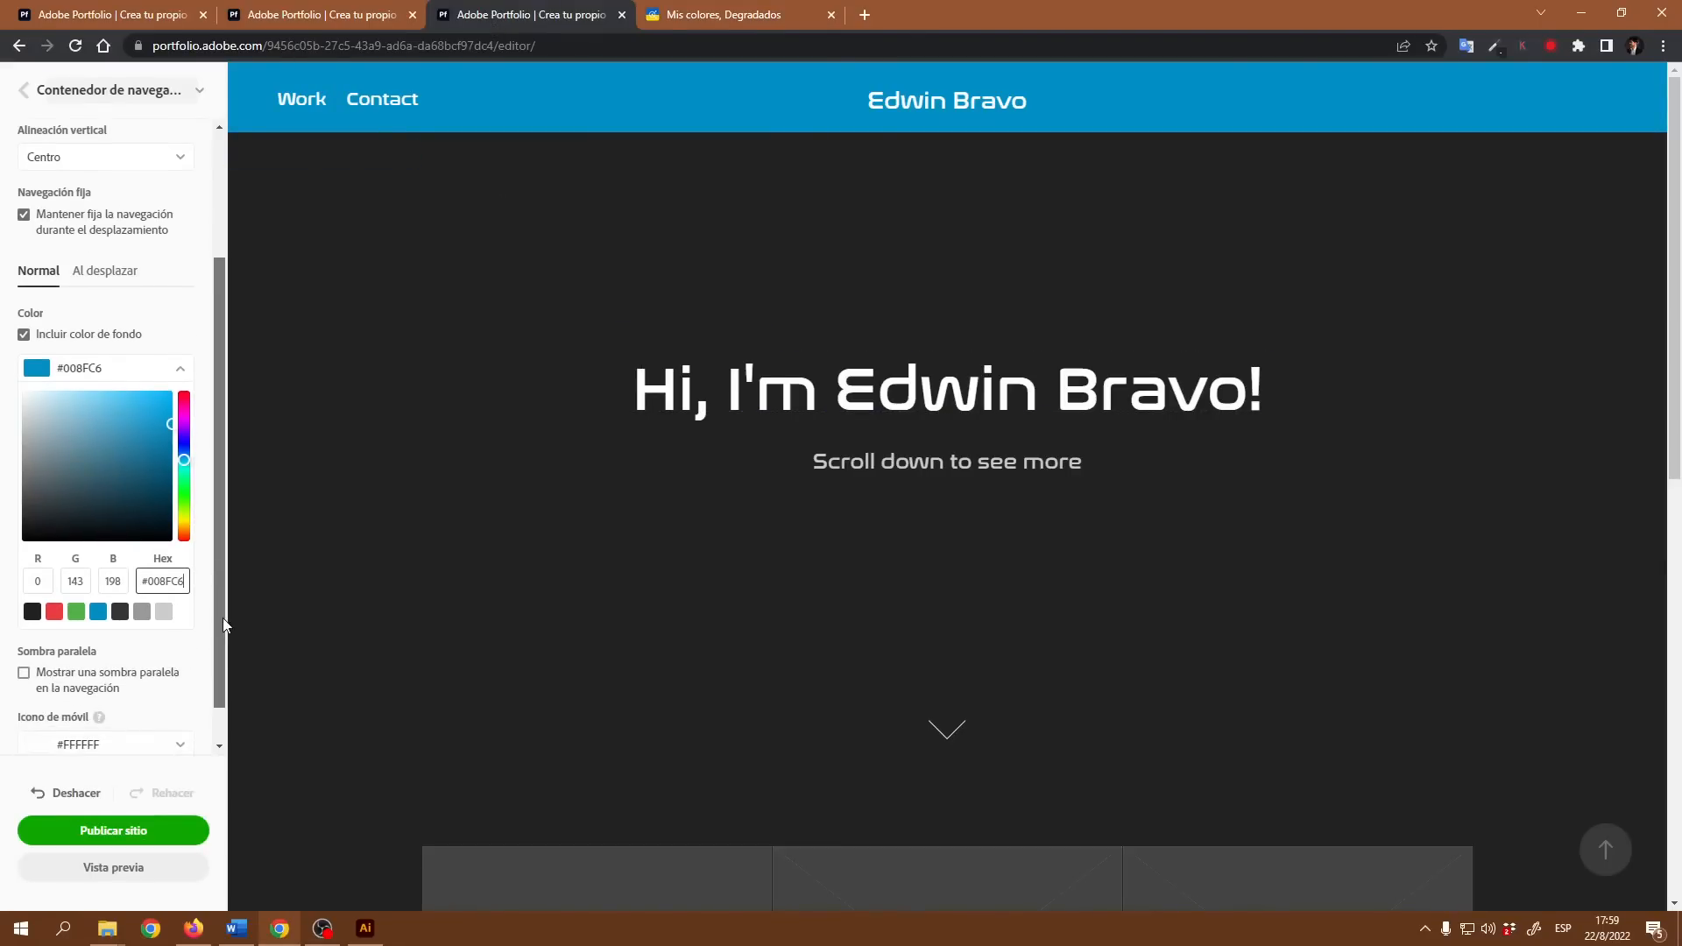
pyautogui.click(143, 614)
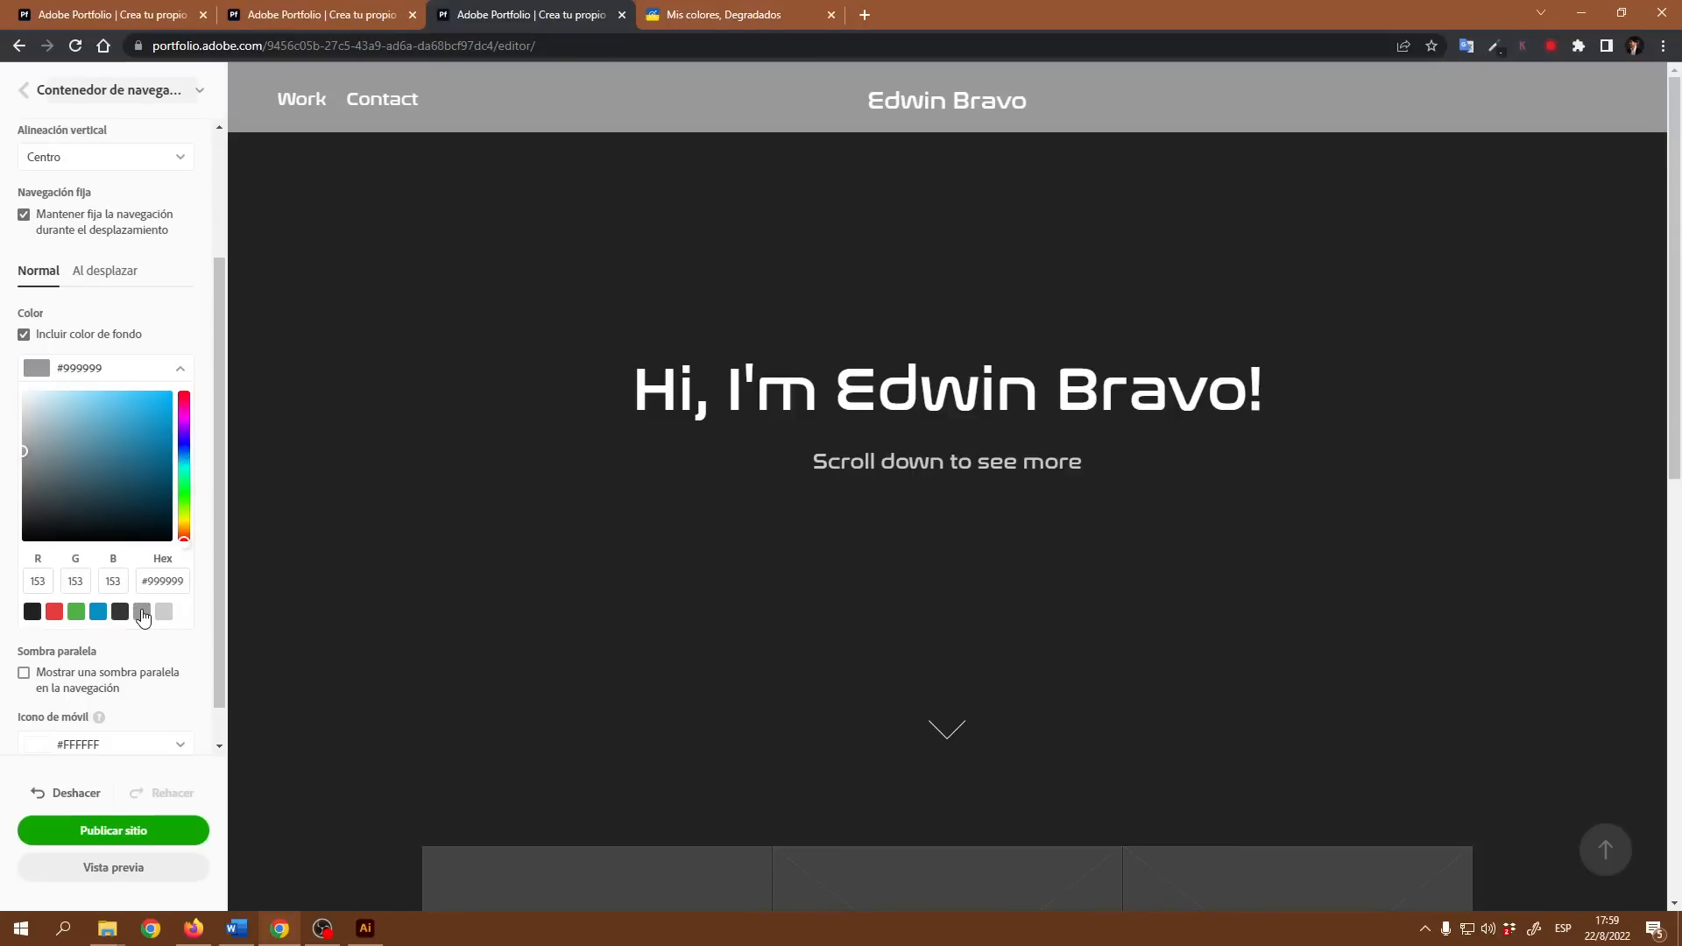
pyautogui.click(122, 613)
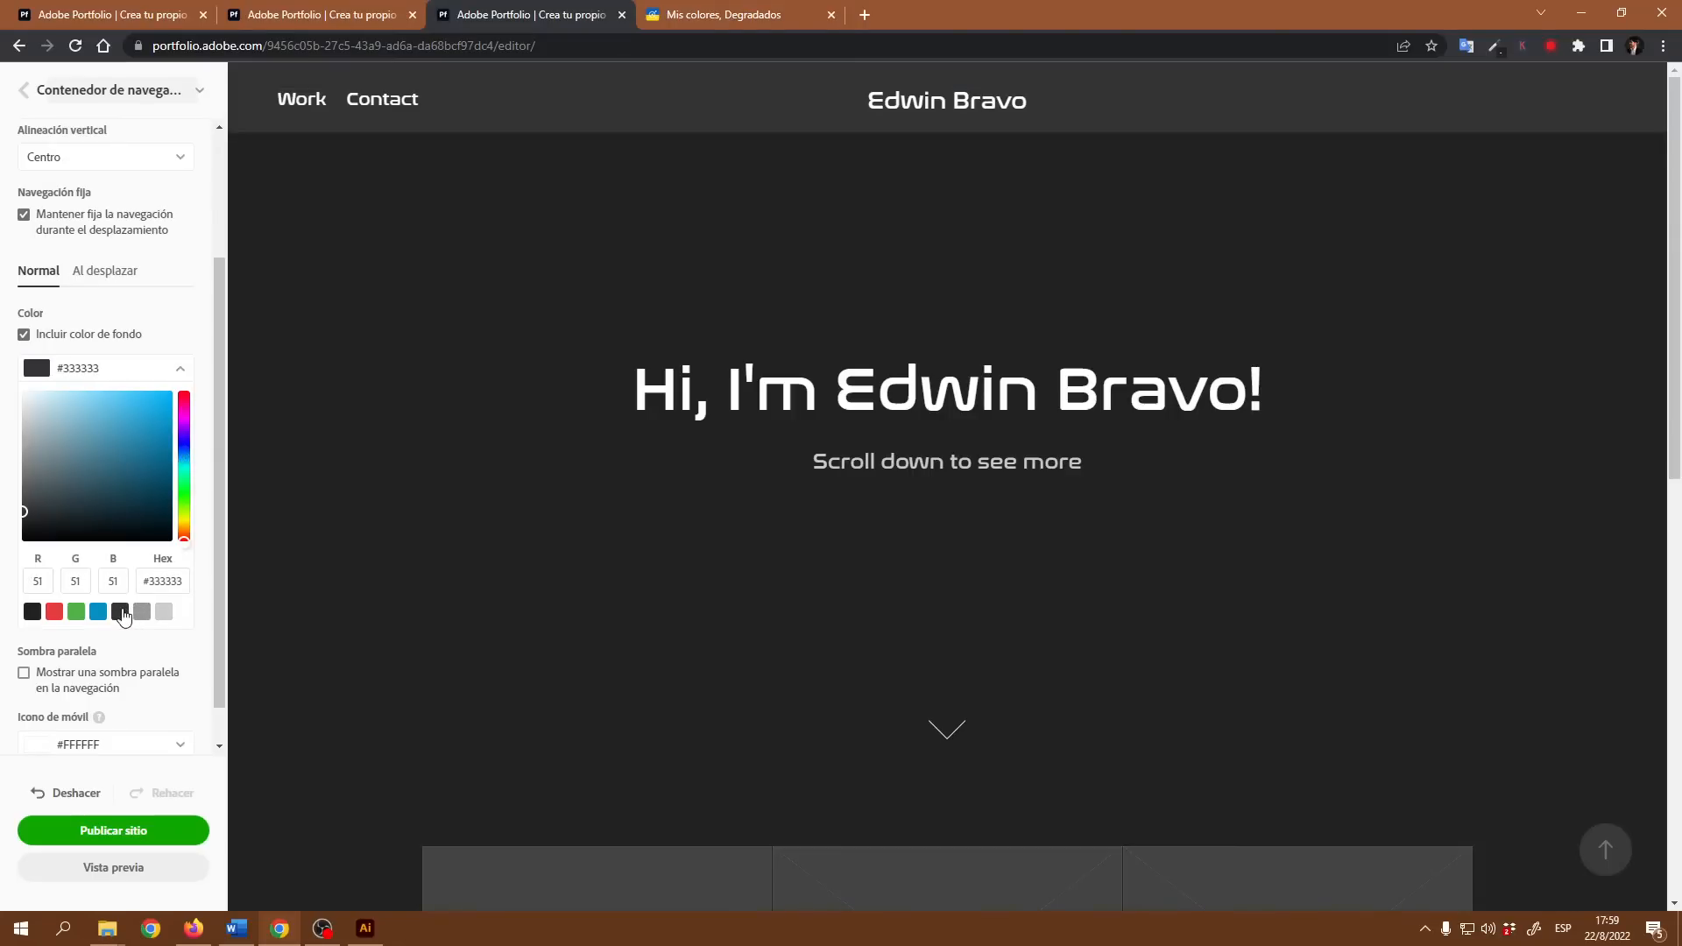
pyautogui.click(32, 614)
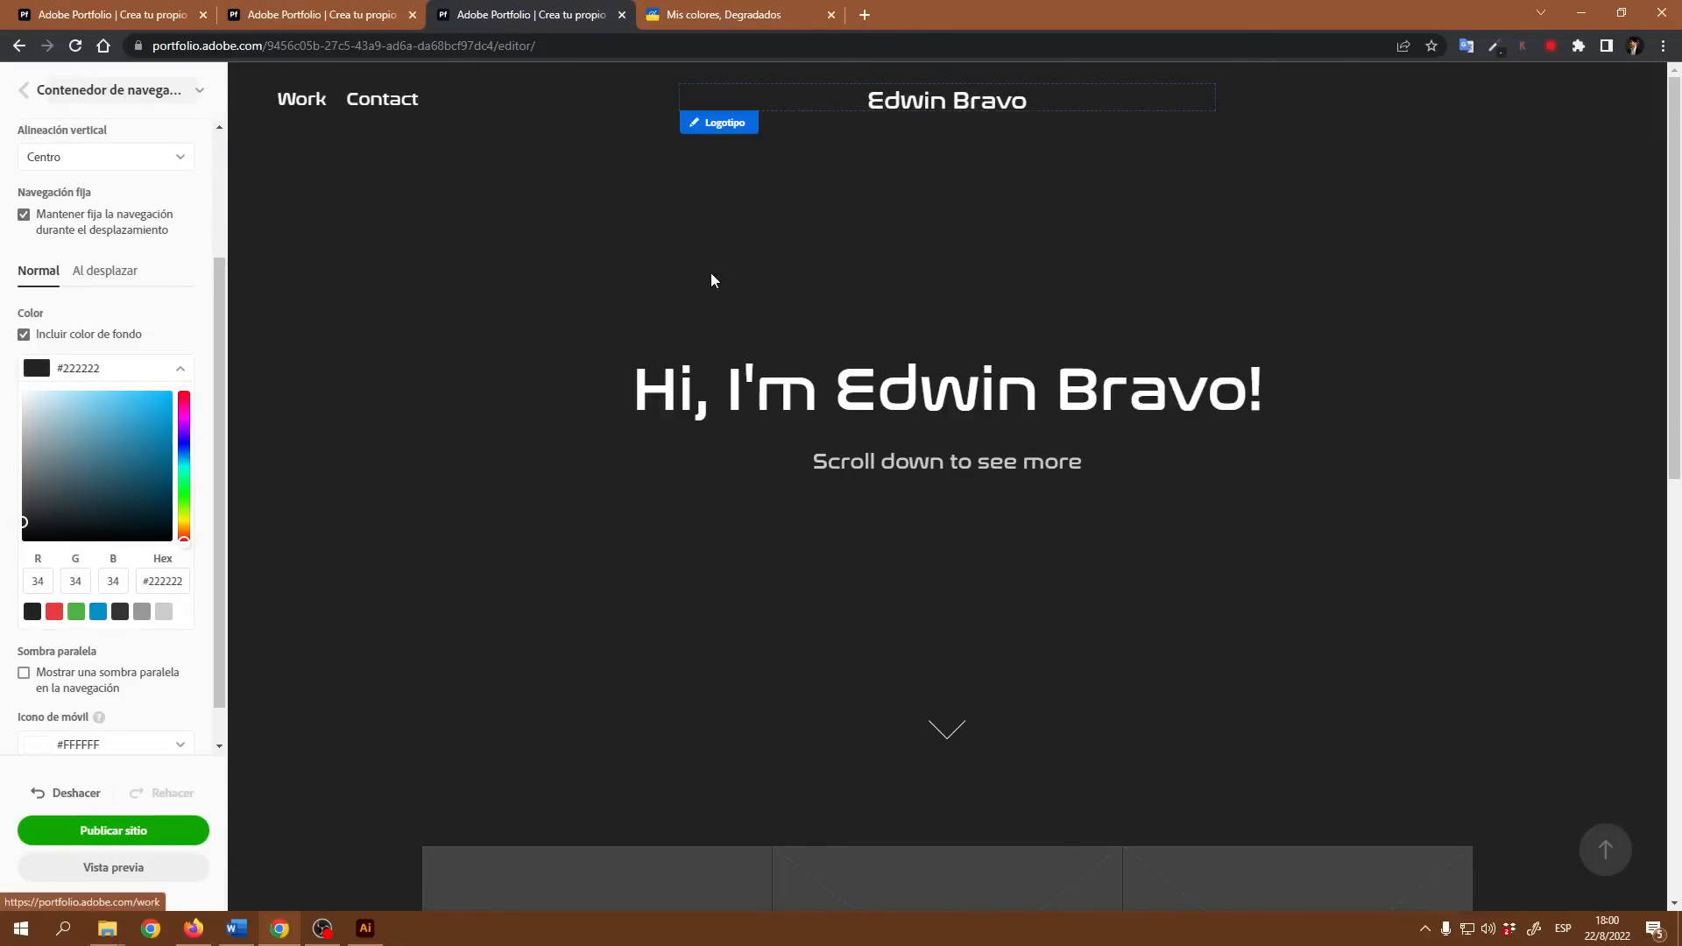
# Step: Check #333333 as the navigation background against the page once more and set the color back to #222222
pyautogui.click(120, 613)
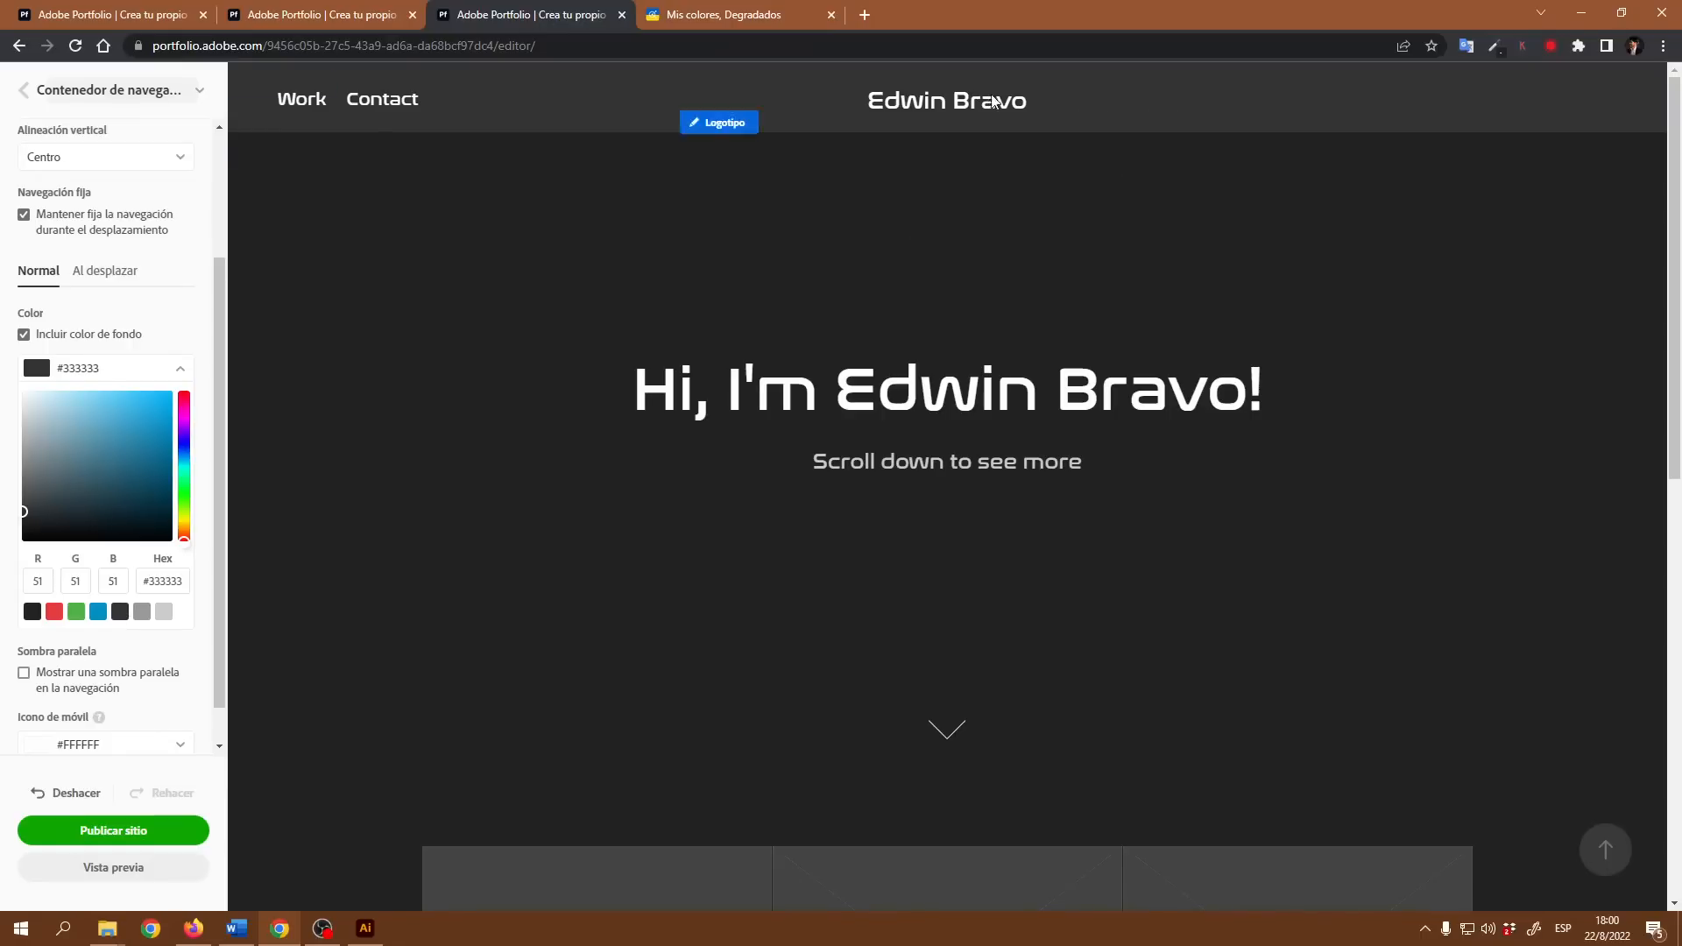
pyautogui.scroll(-2, 1248, 284)
pyautogui.scroll(3, 1200, 447)
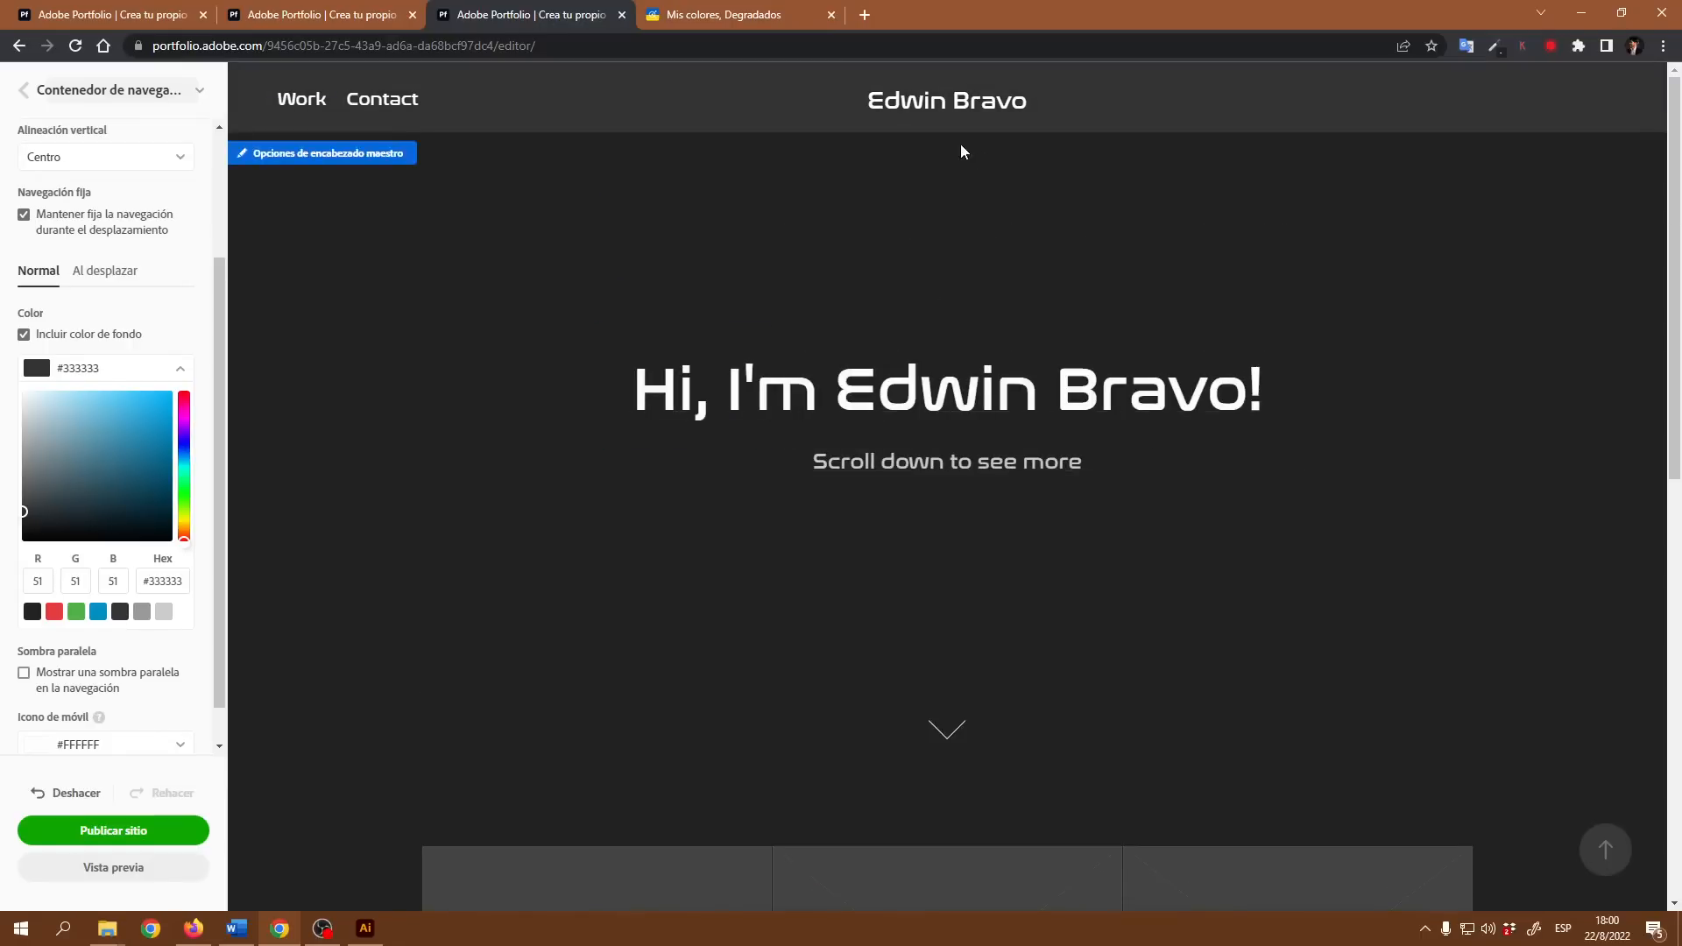
pyautogui.scroll(-5, 955, 428)
pyautogui.scroll(6, 944, 427)
pyautogui.click(31, 612)
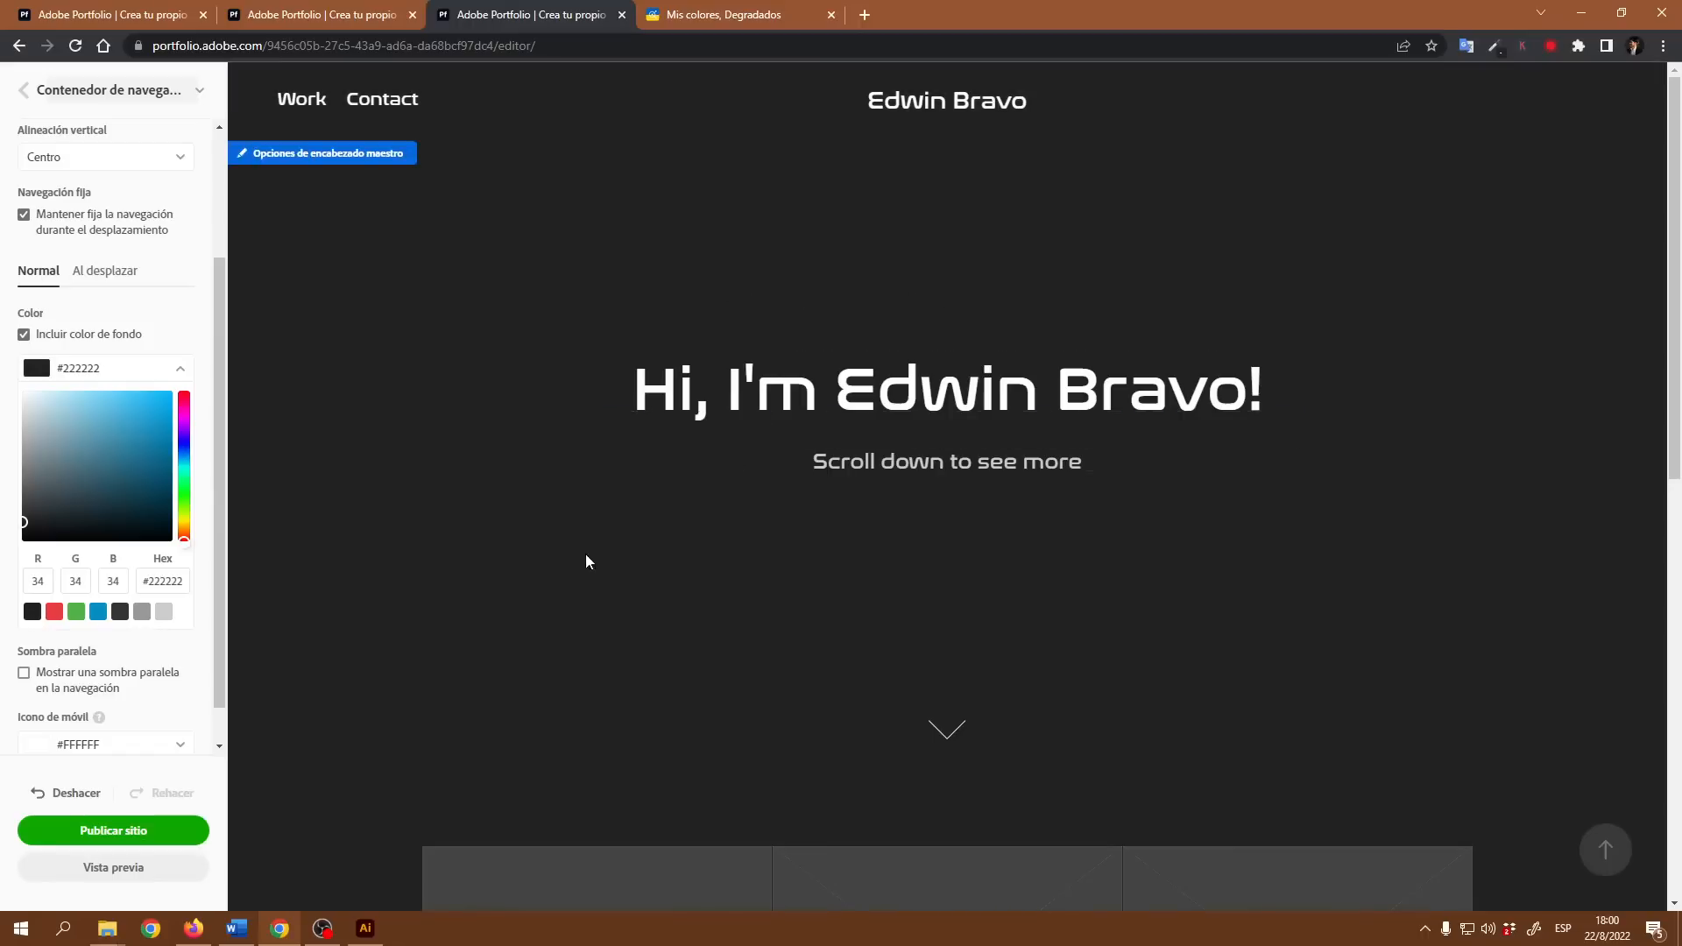
# Step: Examine how the fixed navigation bar with its normal background behaves as the page moves between the header and the project grid
pyautogui.scroll(-5, 1264, 554)
pyautogui.scroll(5, 1185, 571)
pyautogui.scroll(-8, 1120, 598)
pyautogui.scroll(8, 1120, 598)
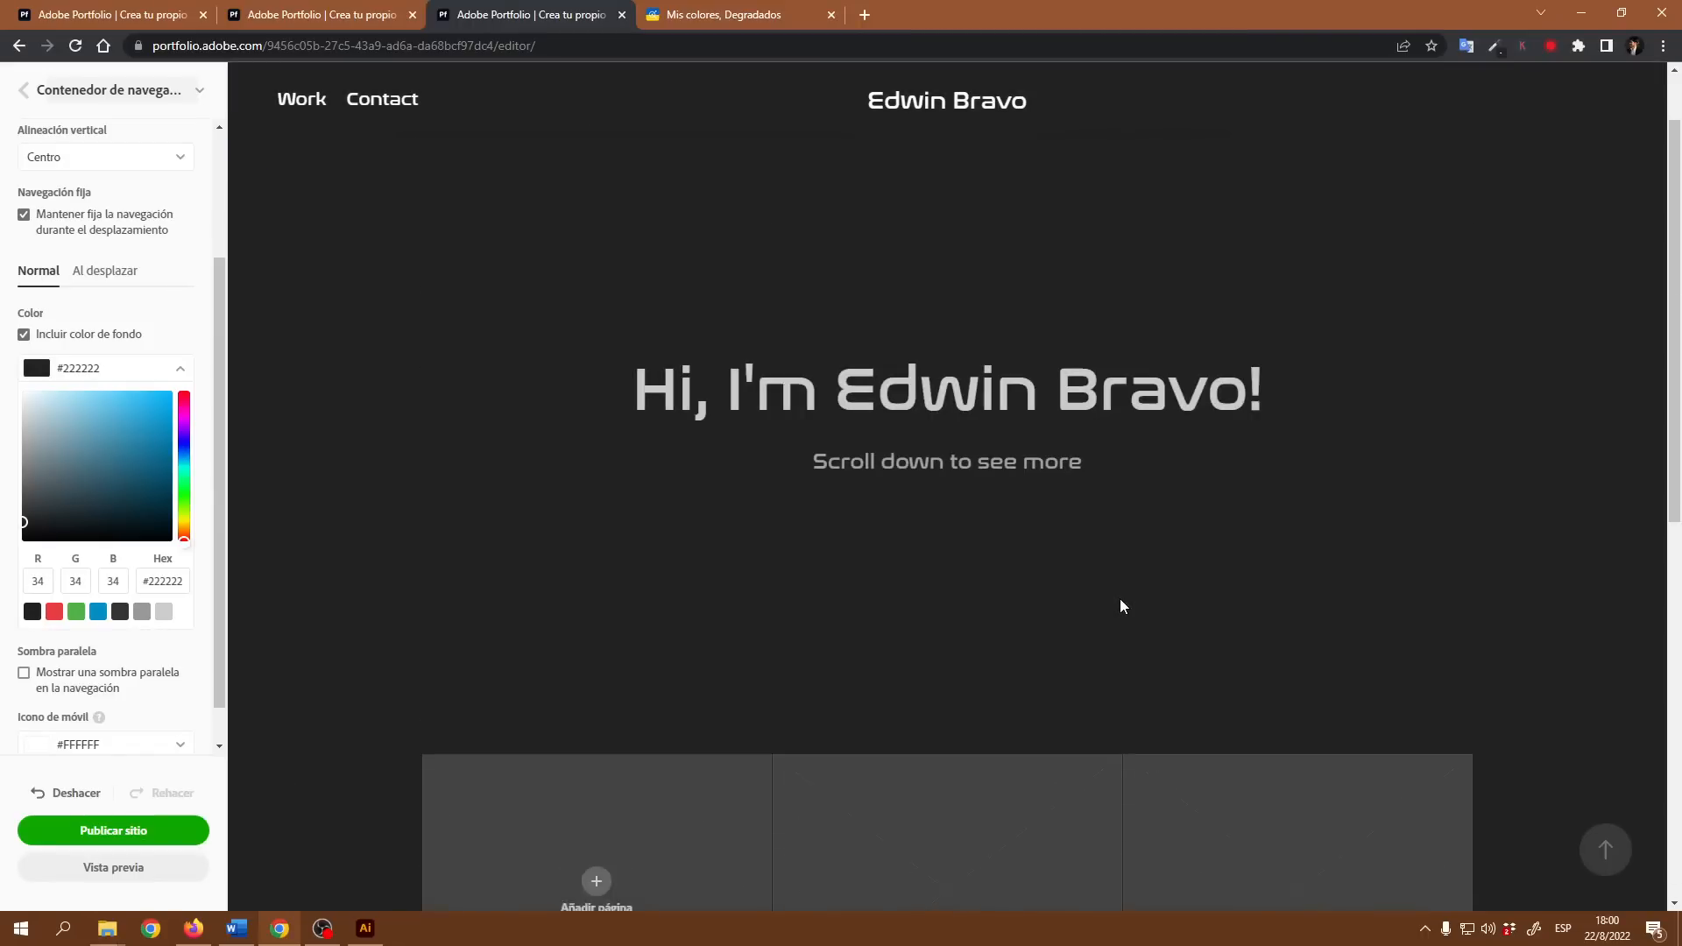
pyautogui.scroll(-2, 1120, 598)
pyautogui.scroll(-5, 1120, 597)
pyautogui.scroll(8, 1120, 596)
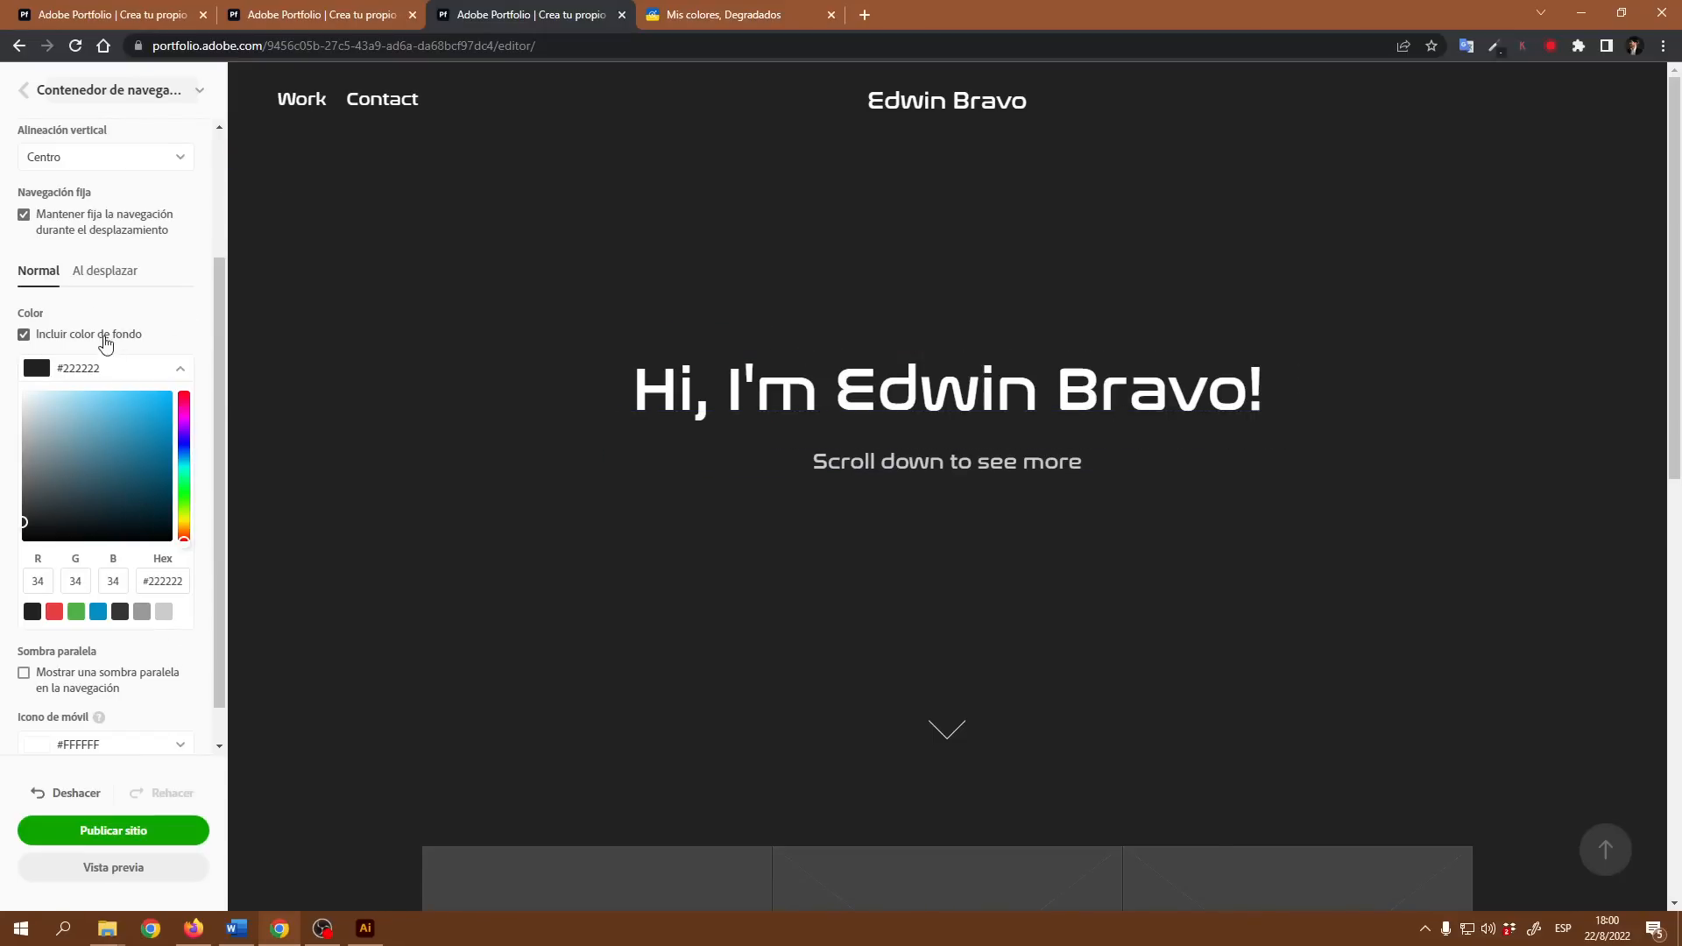
# Step: Check the navigation bar's on-scroll state on the page and set its background color to the preset grey #999999
pyautogui.click(116, 272)
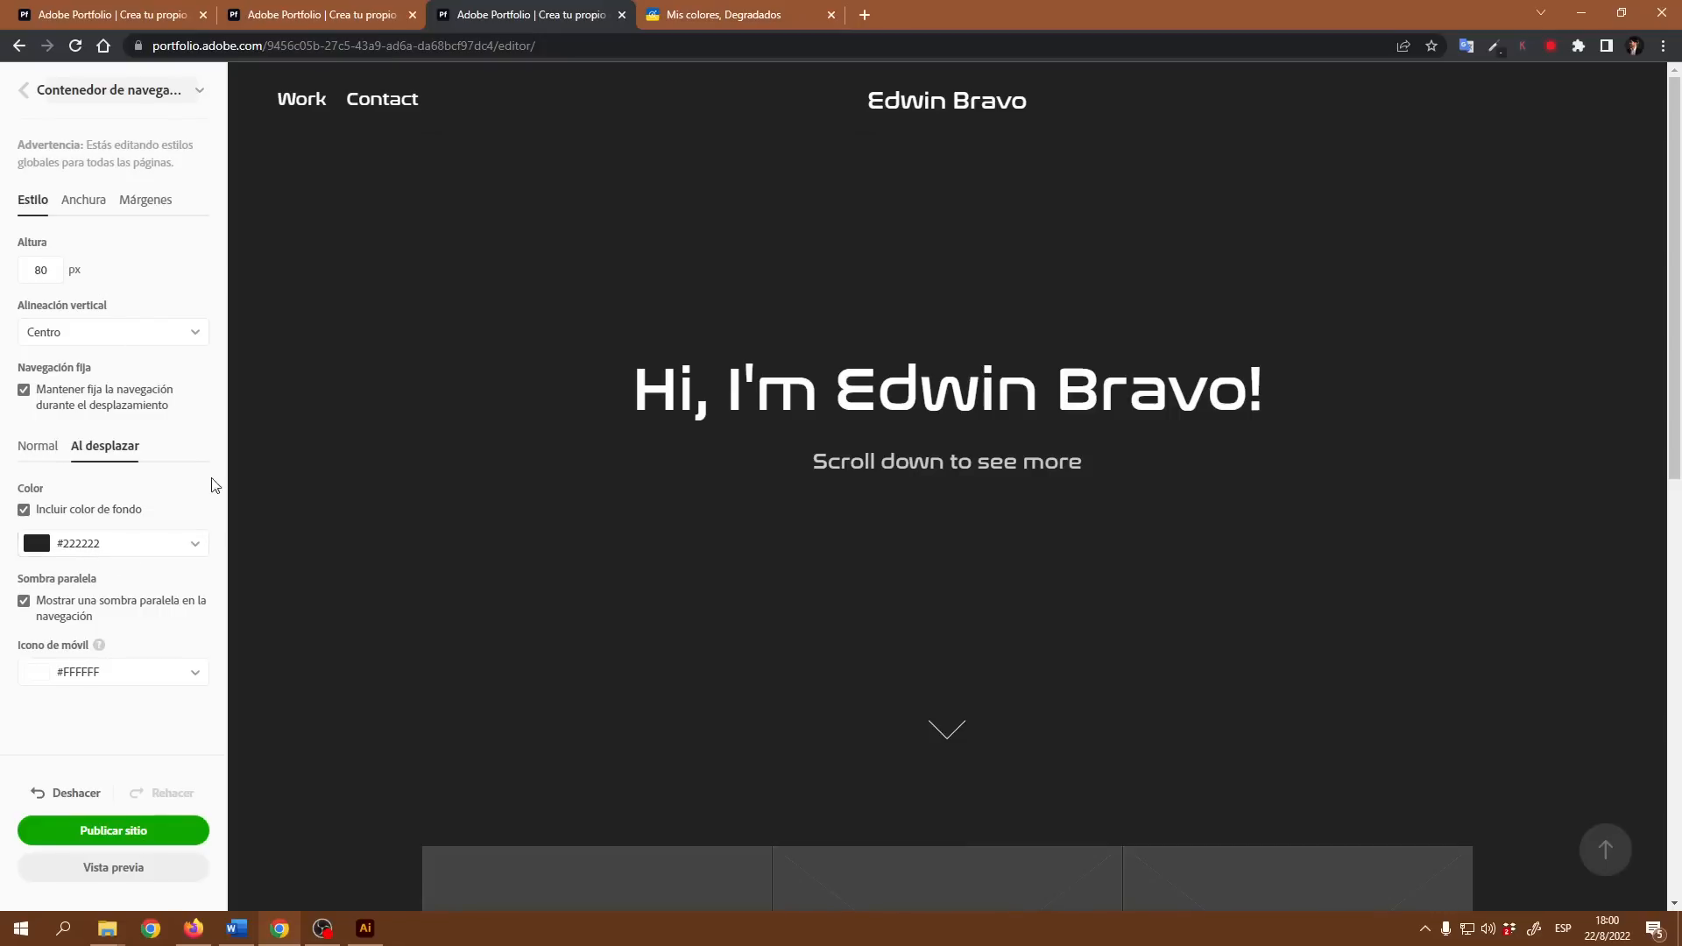
pyautogui.click(39, 447)
pyautogui.click(105, 447)
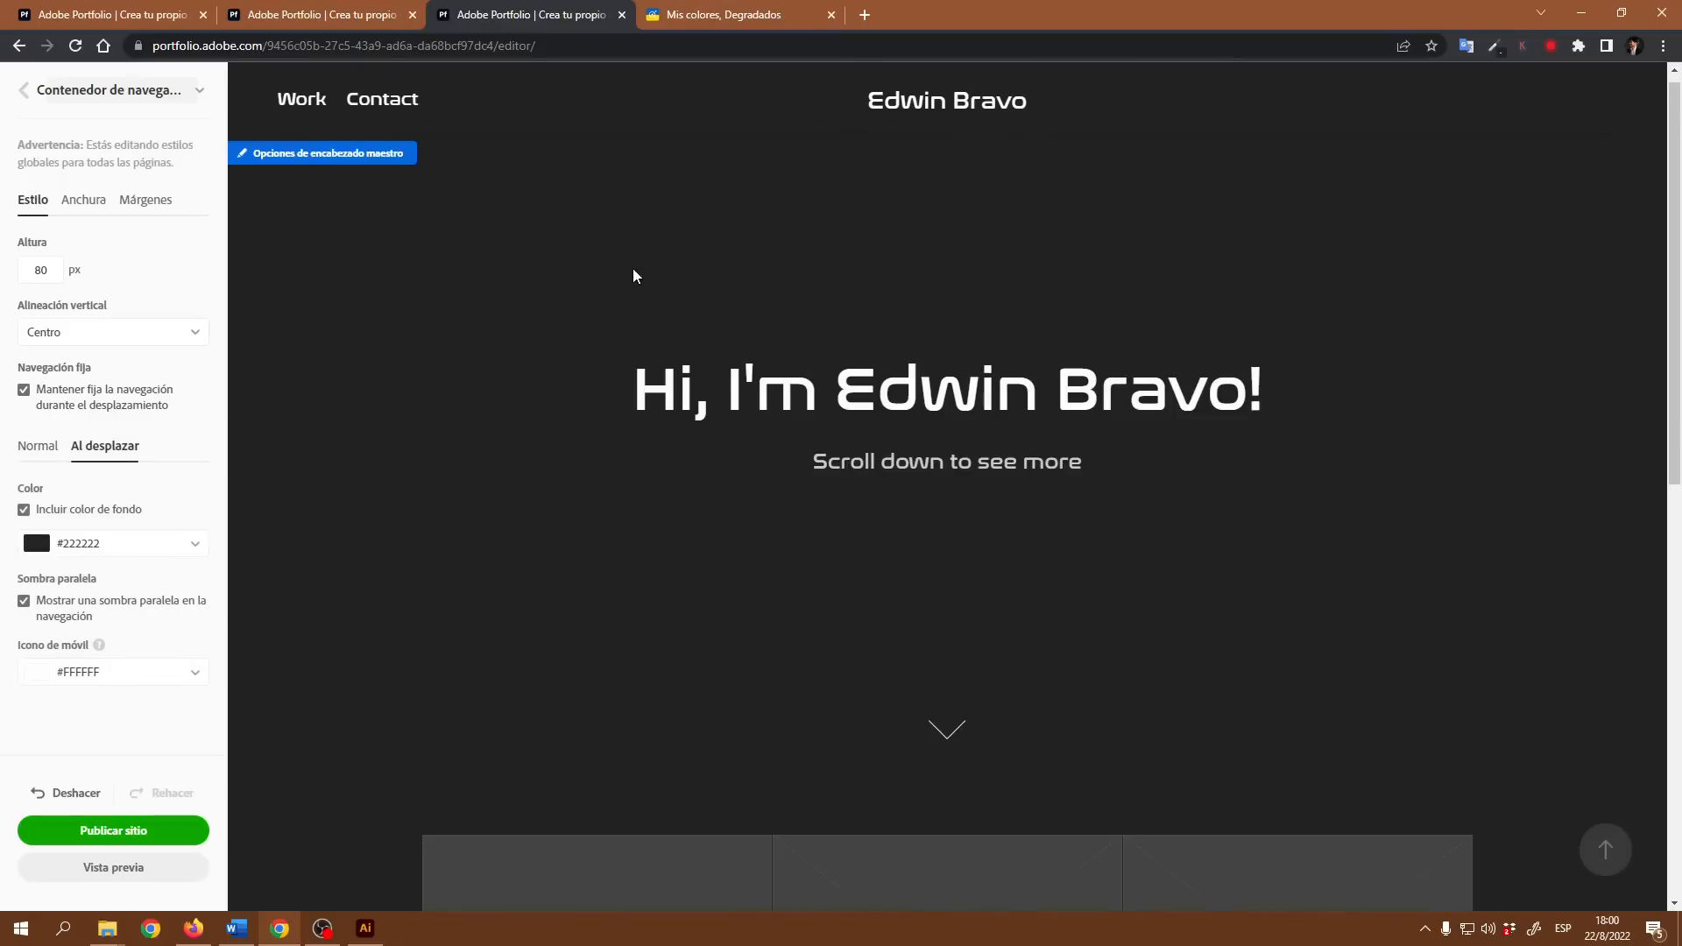
pyautogui.scroll(-5, 633, 268)
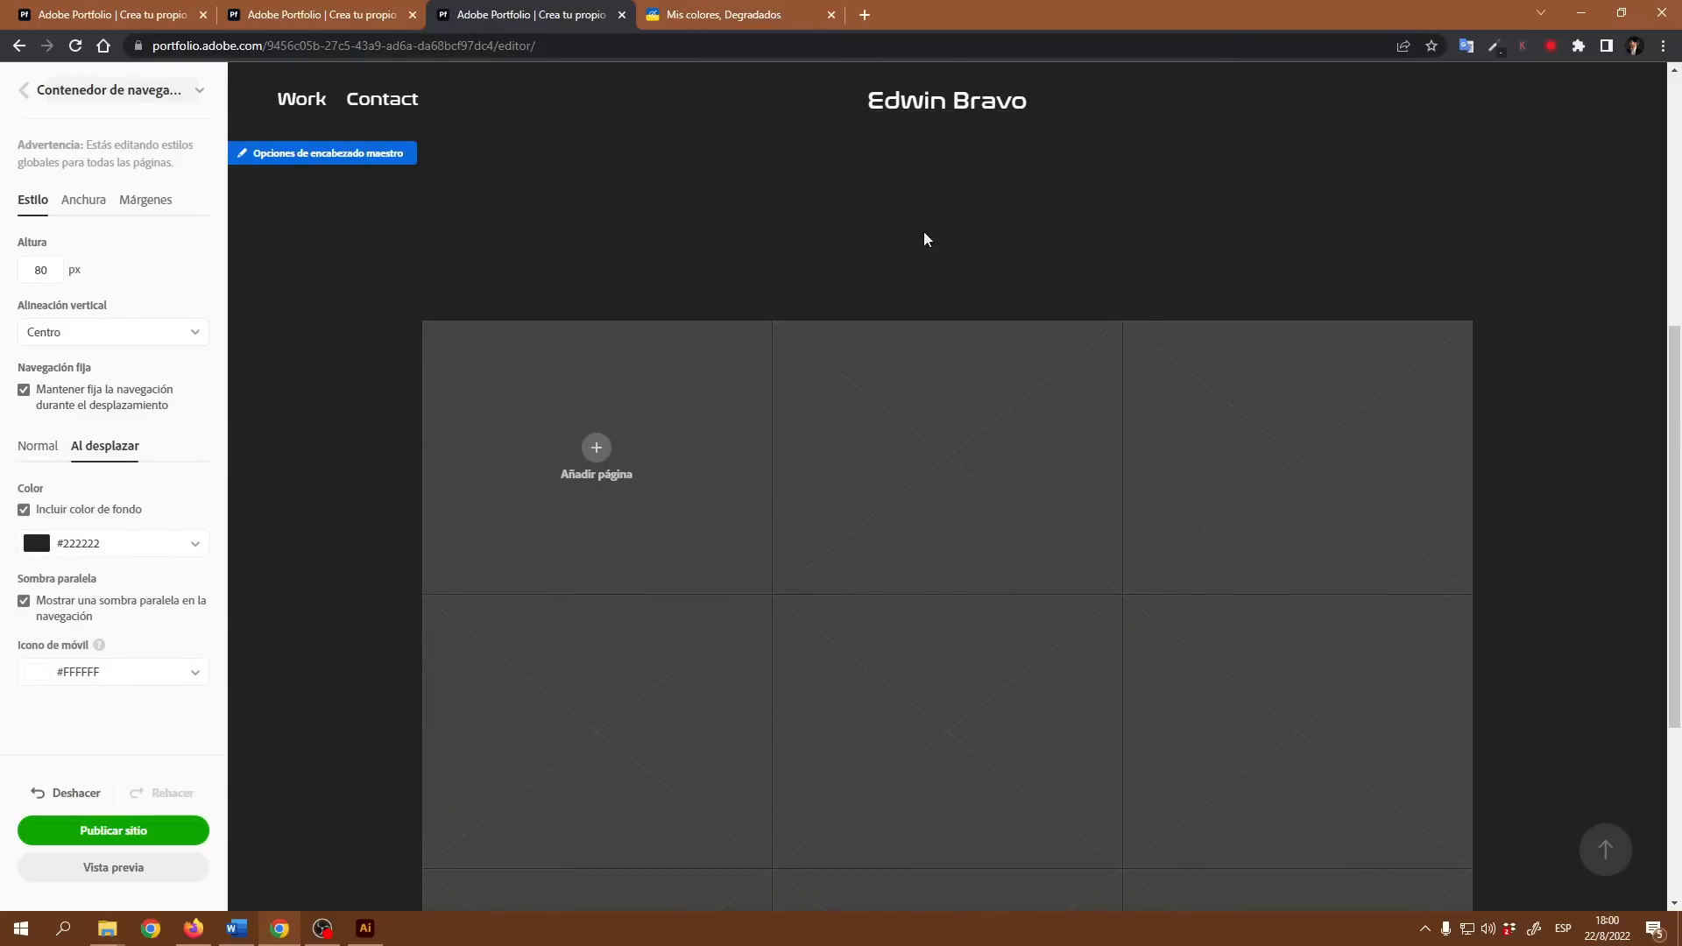
pyautogui.scroll(5, 235, 447)
pyautogui.click(193, 545)
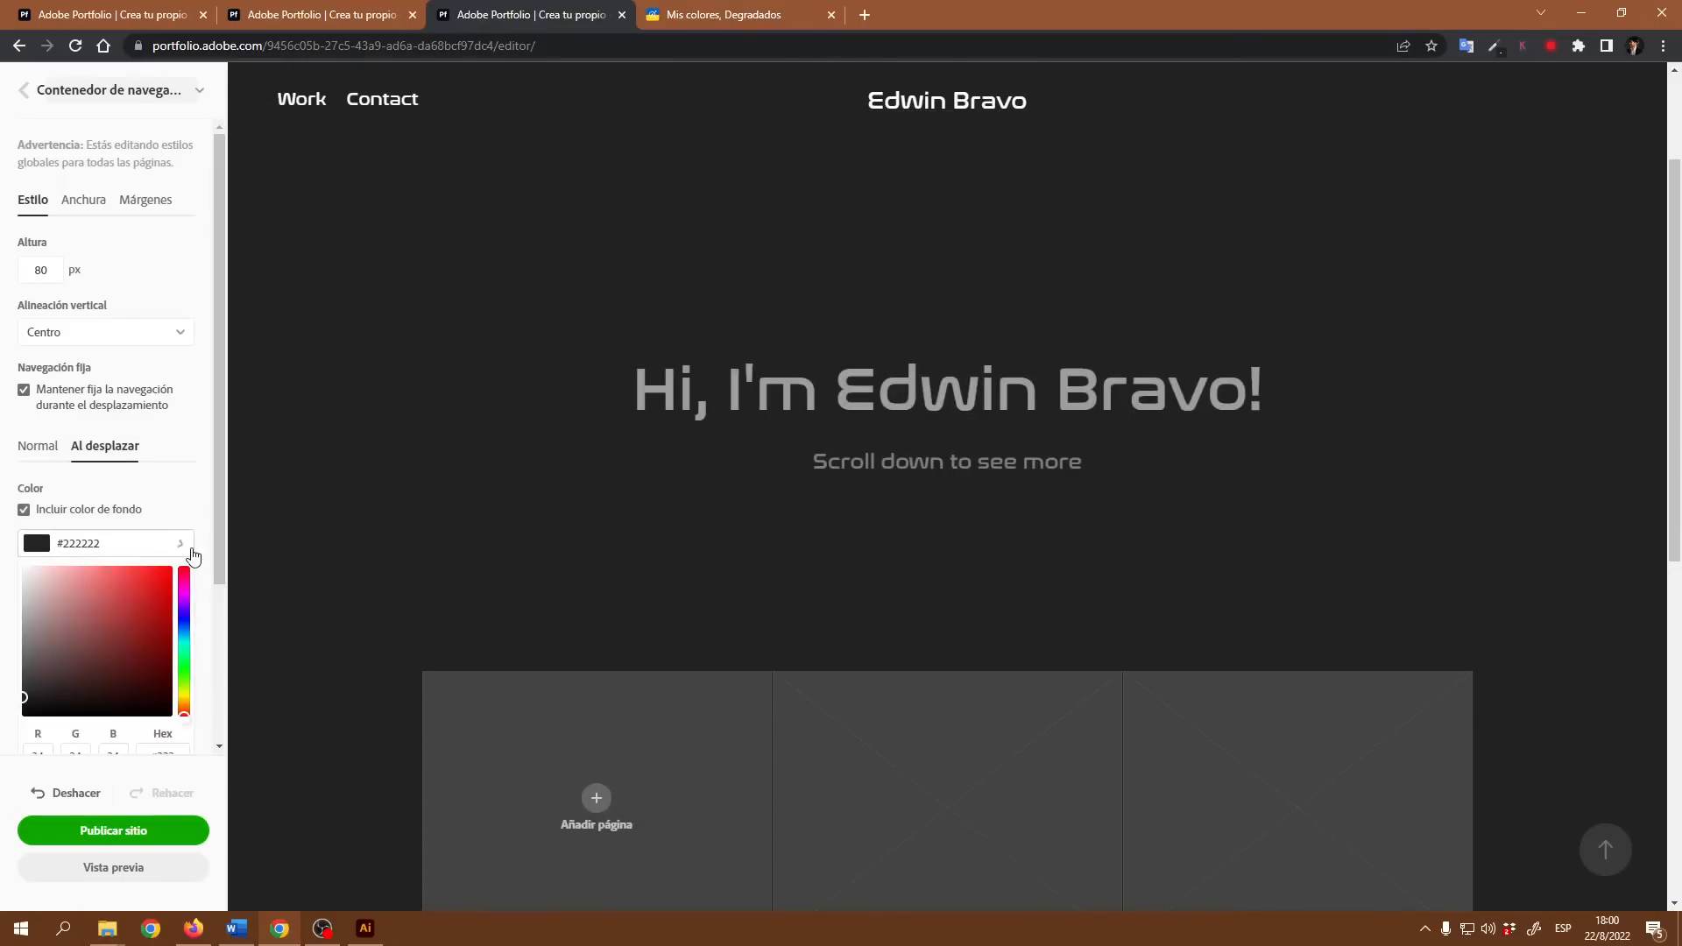
pyautogui.scroll(-2, 175, 675)
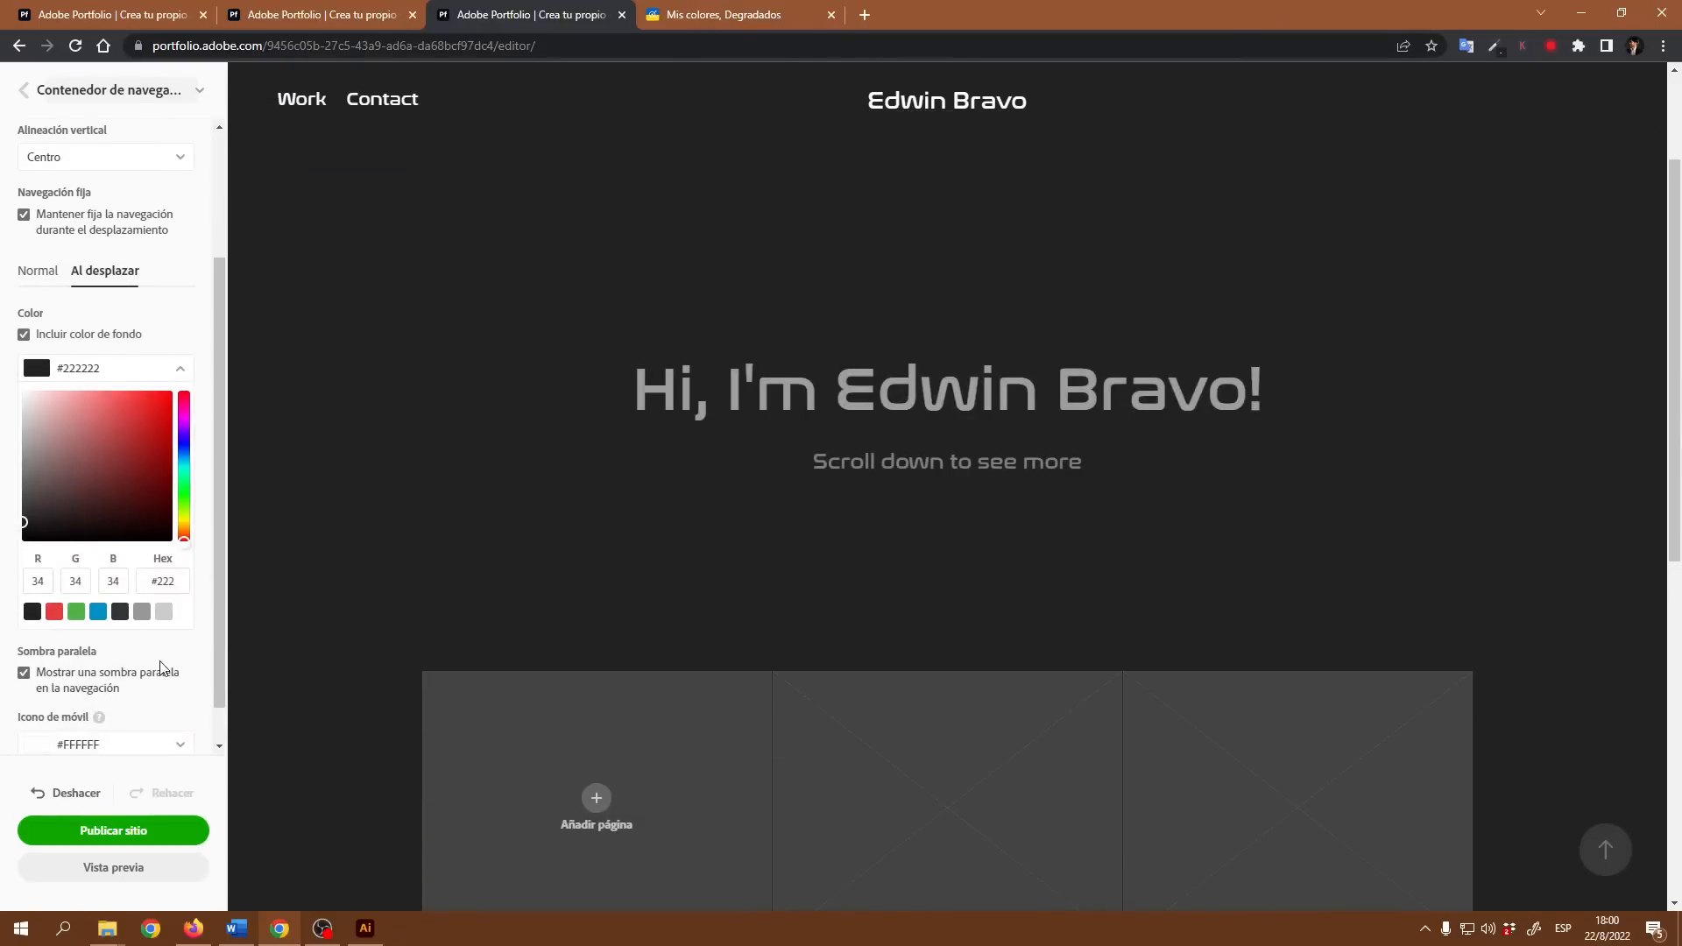
pyautogui.click(142, 615)
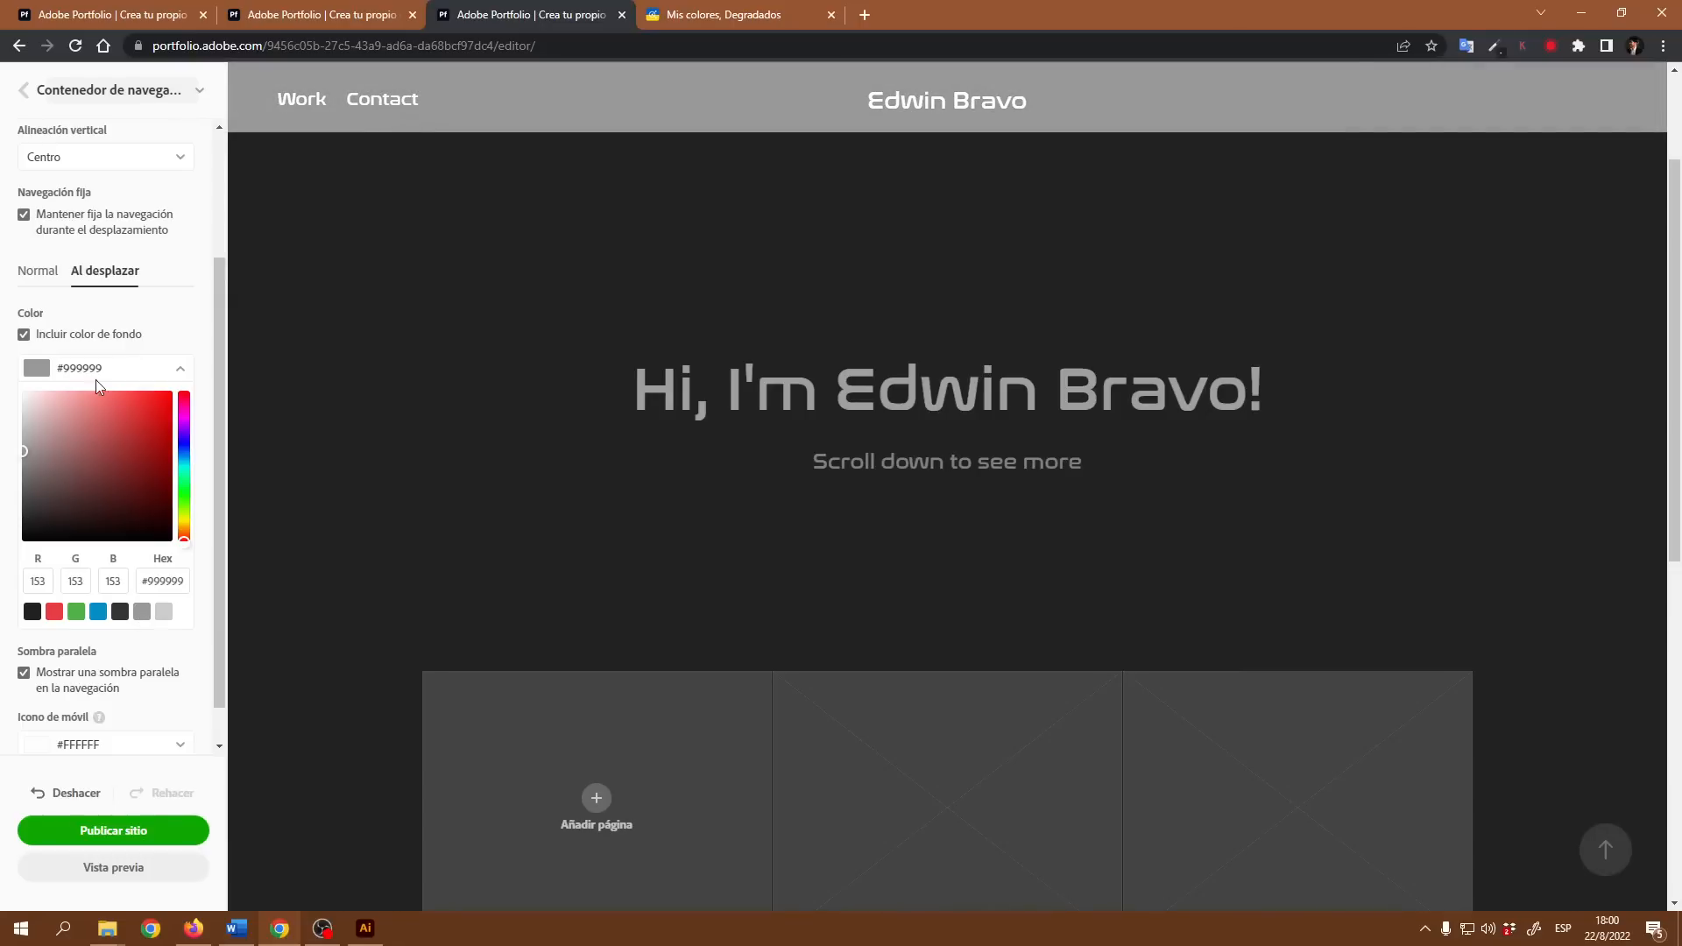
# Step: Display the Normal state settings and compare the navigation bar's normal and on-scroll backgrounds on the page
pyautogui.click(40, 271)
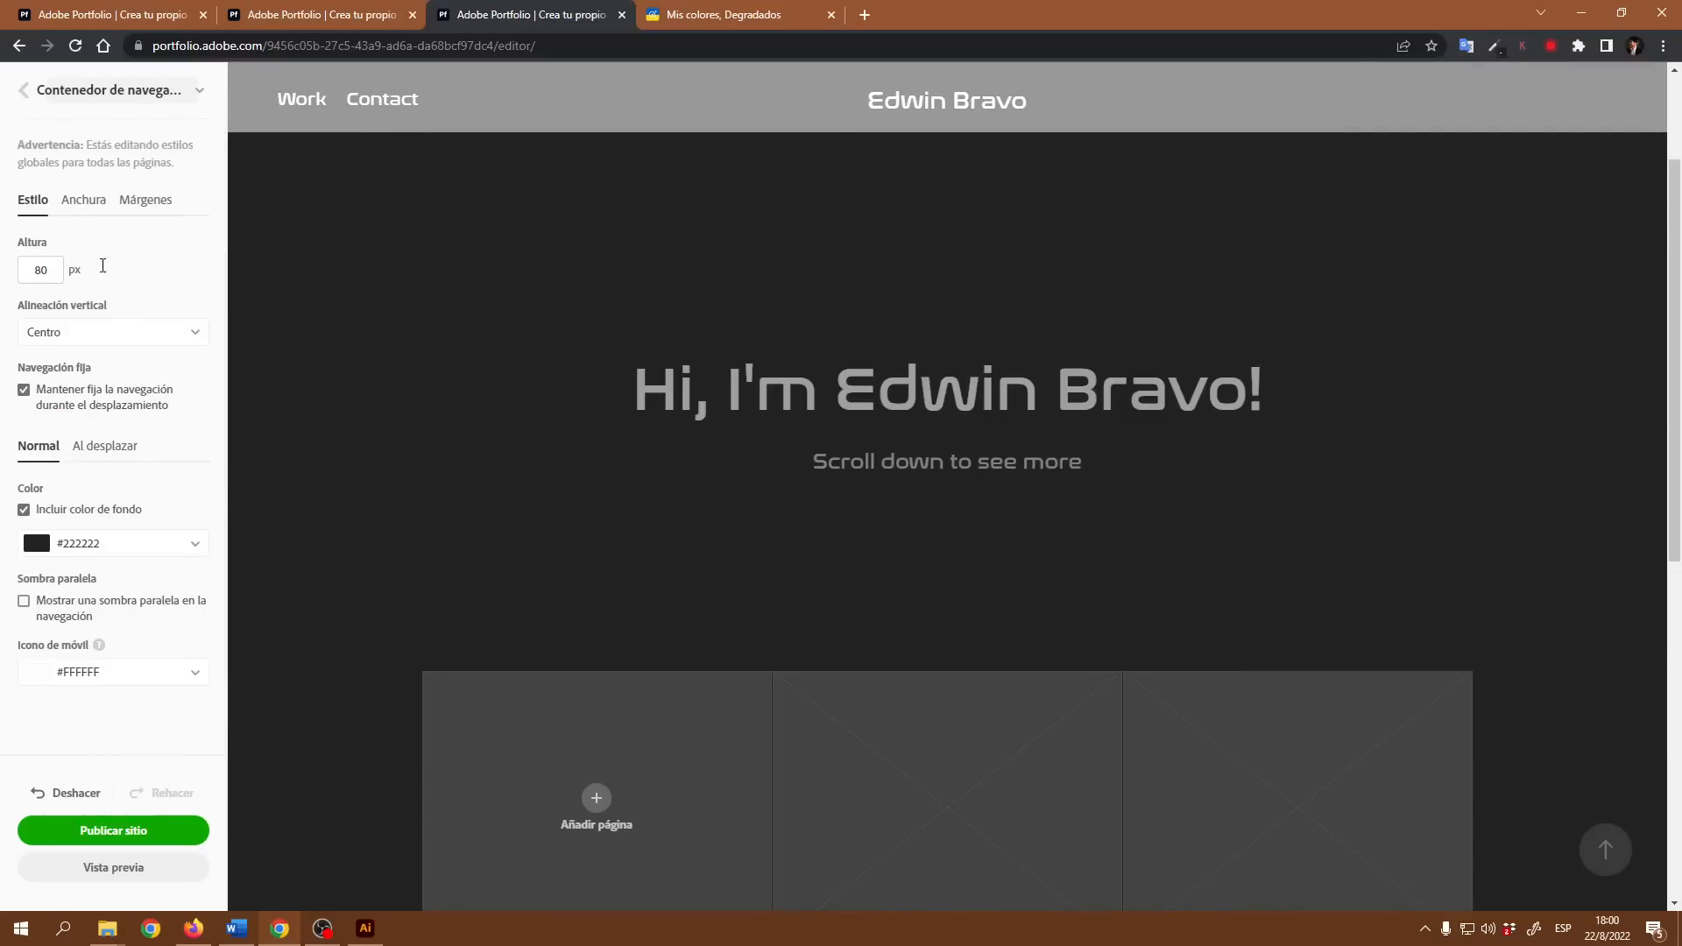
pyautogui.scroll(-5, 1051, 364)
pyautogui.scroll(5, 1050, 359)
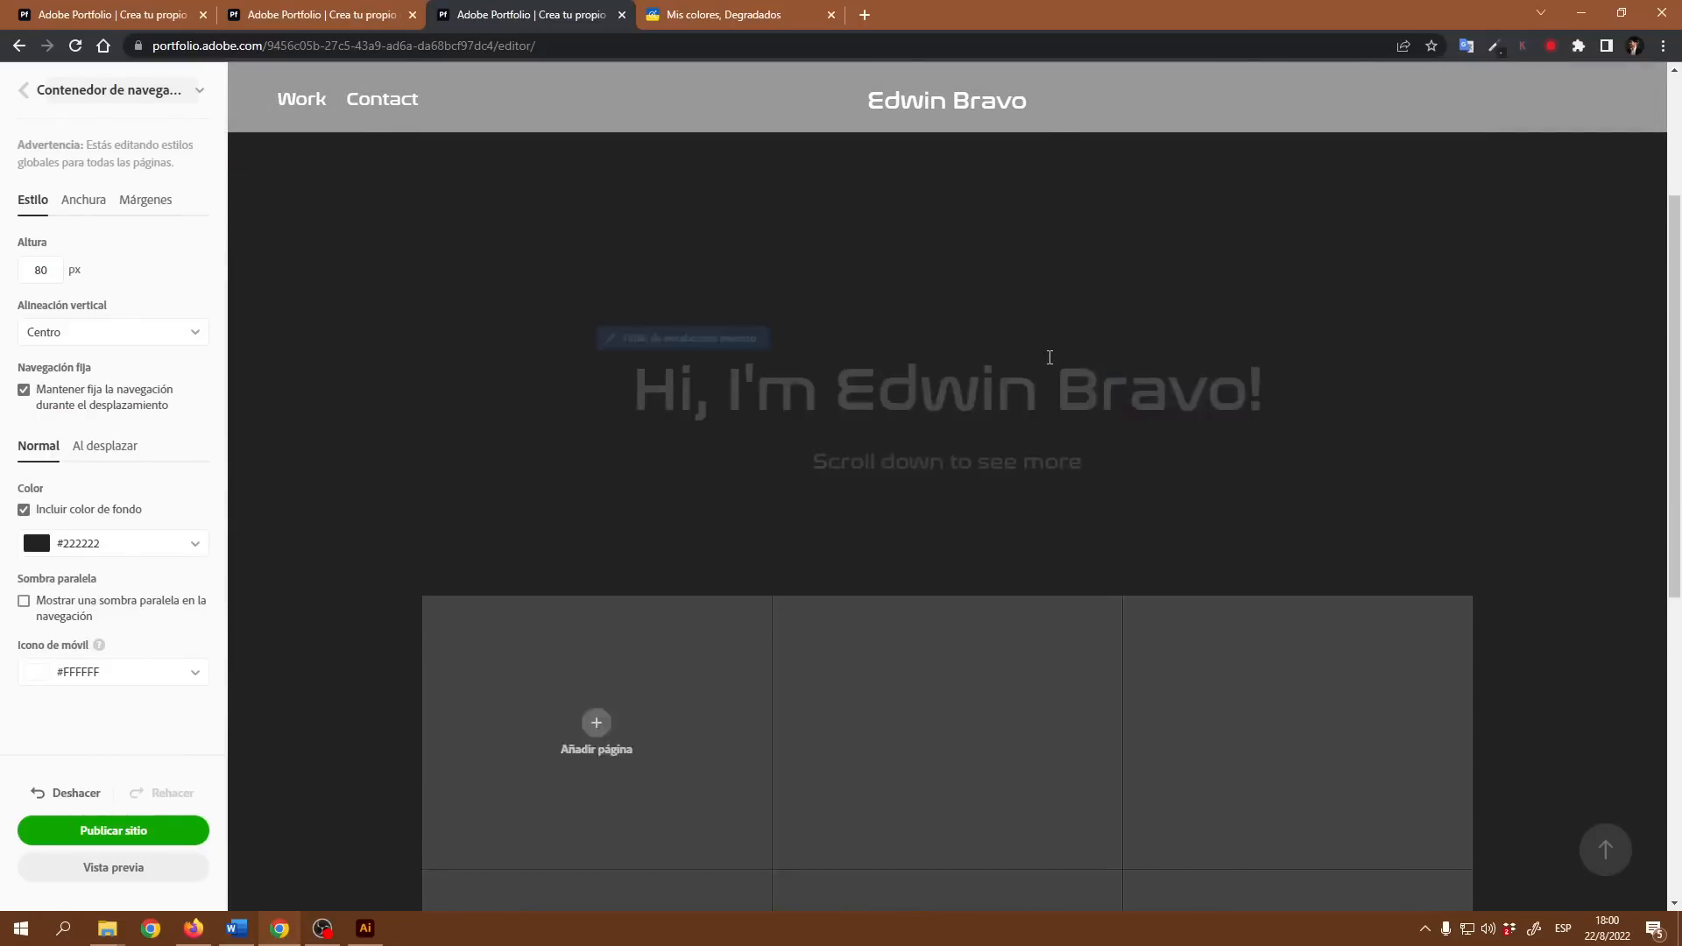
pyautogui.scroll(-3, 1042, 346)
pyautogui.scroll(3, 1040, 342)
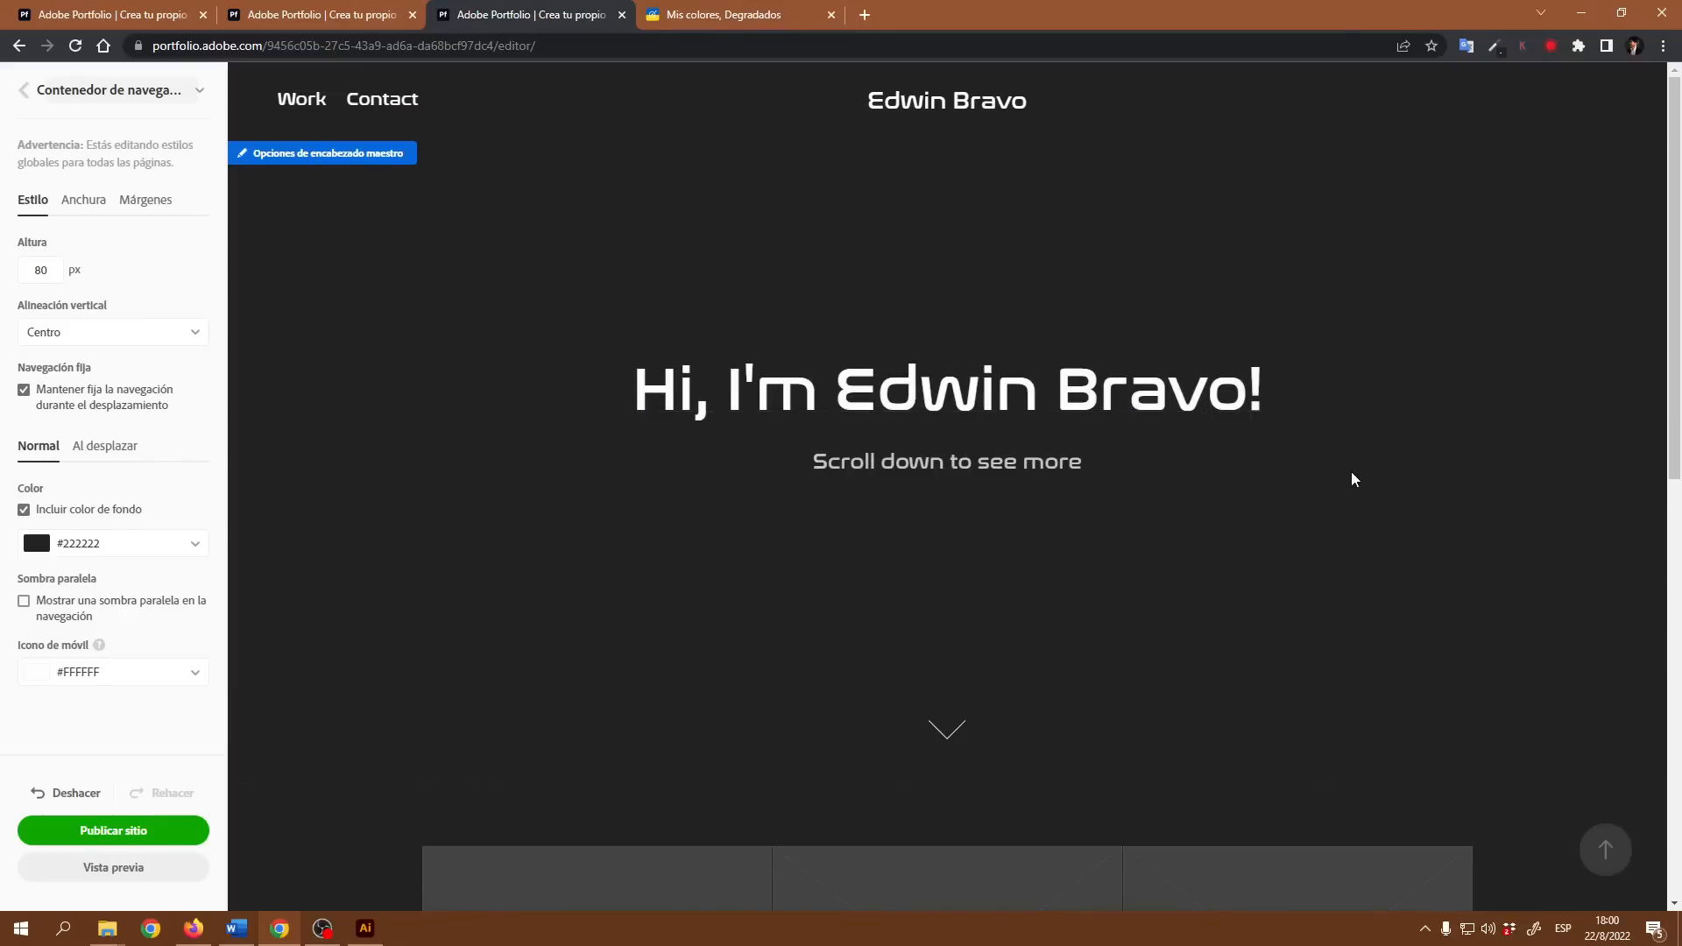
pyautogui.scroll(-4, 1352, 479)
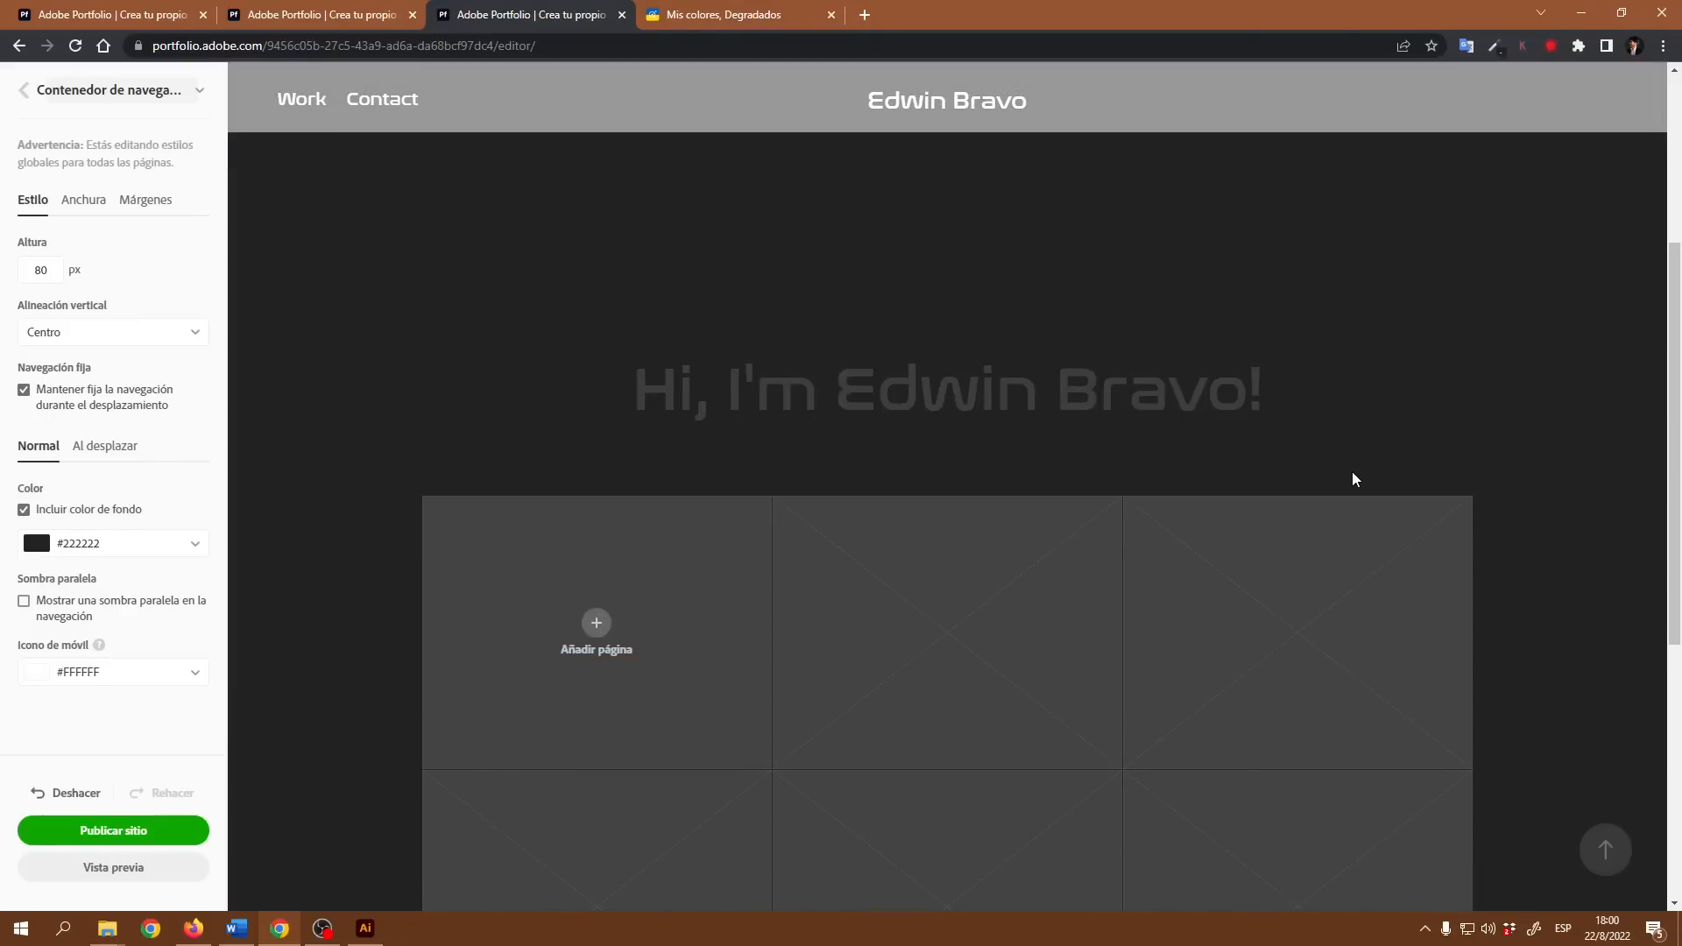
pyautogui.scroll(4, 1352, 479)
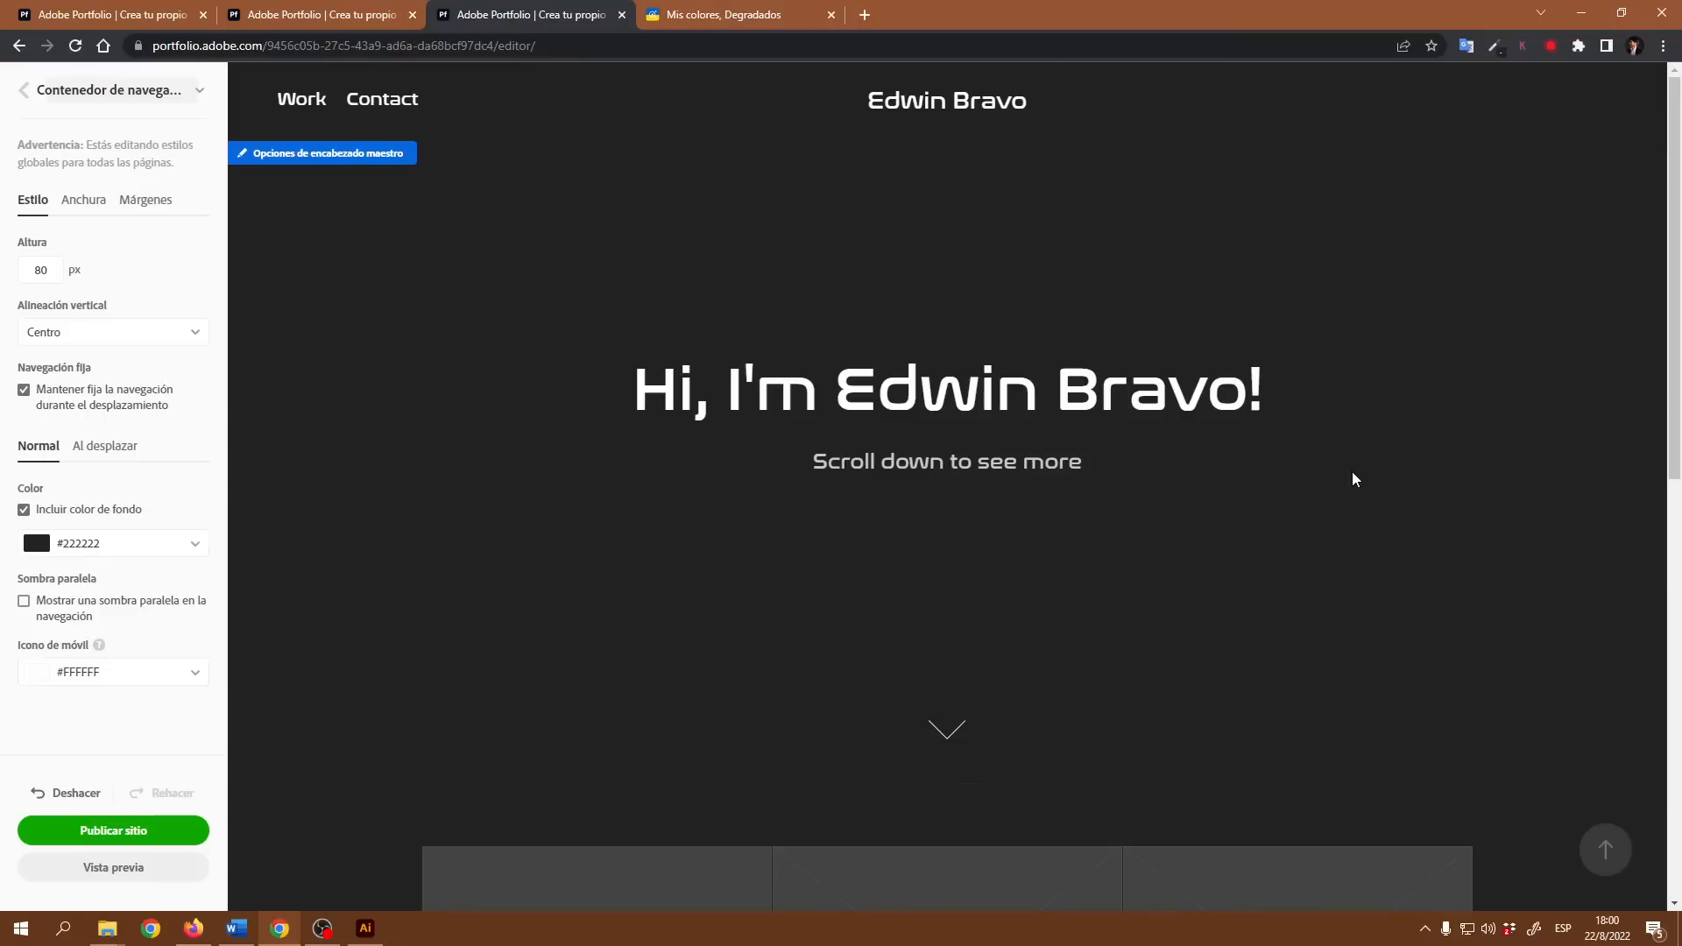
# Step: Set the navigation bar's on-scroll background color to #333333, check it on the page, and turn off the on-scroll background
pyautogui.click(124, 448)
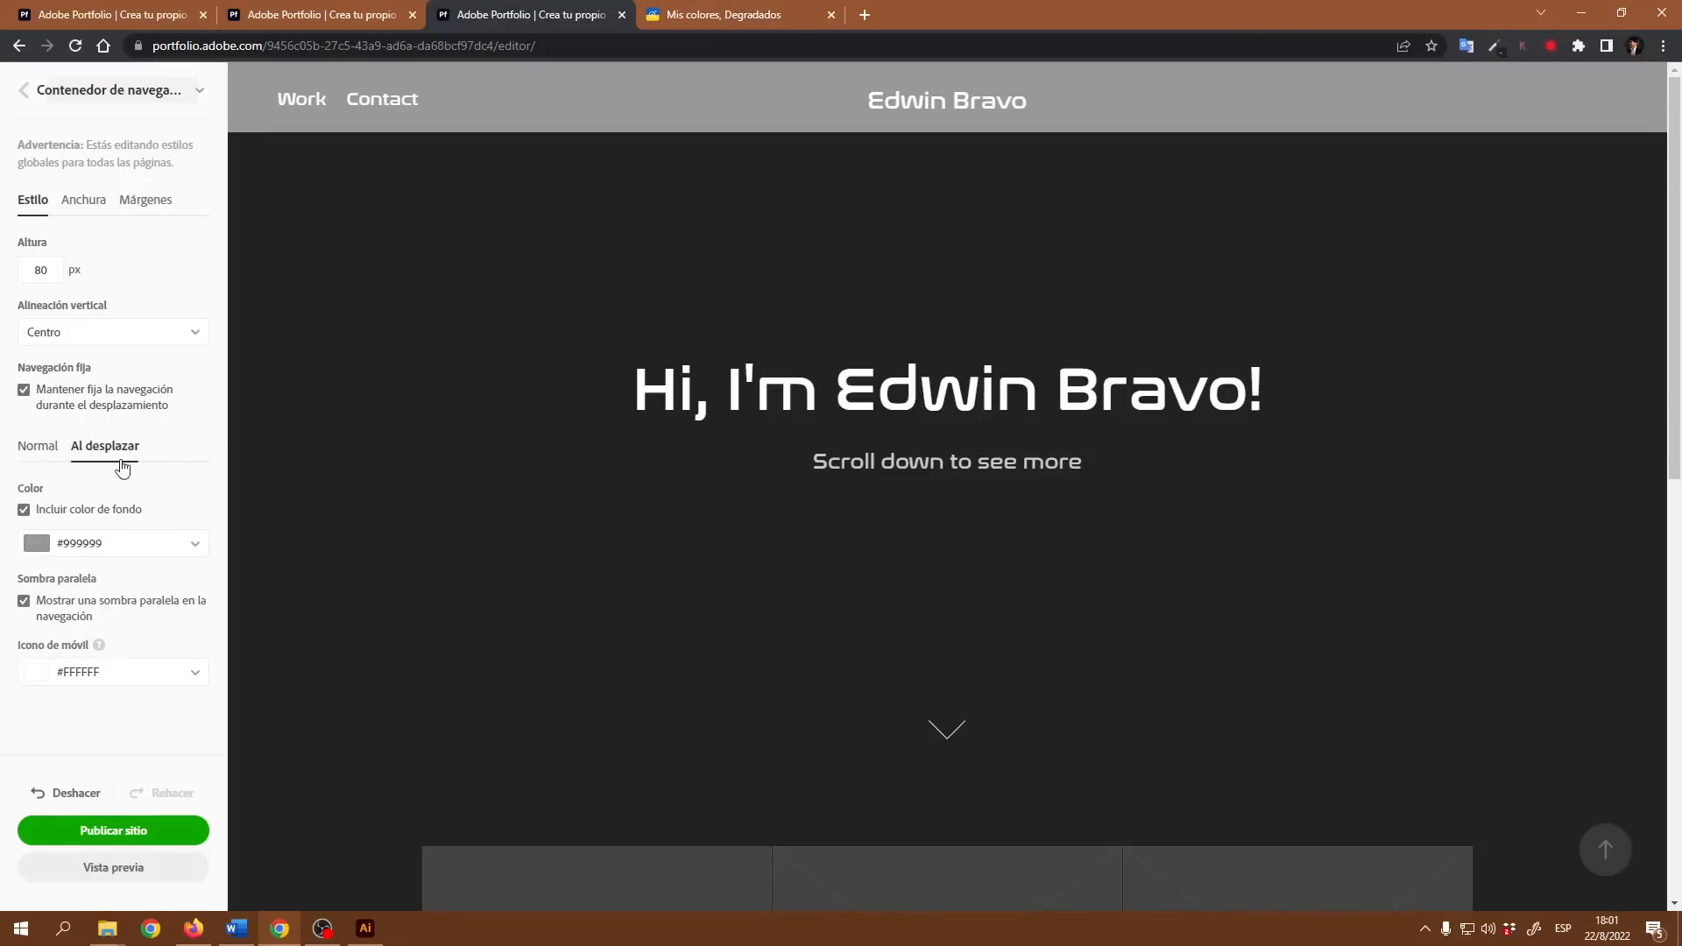
pyautogui.click(193, 549)
pyautogui.scroll(-3, 140, 630)
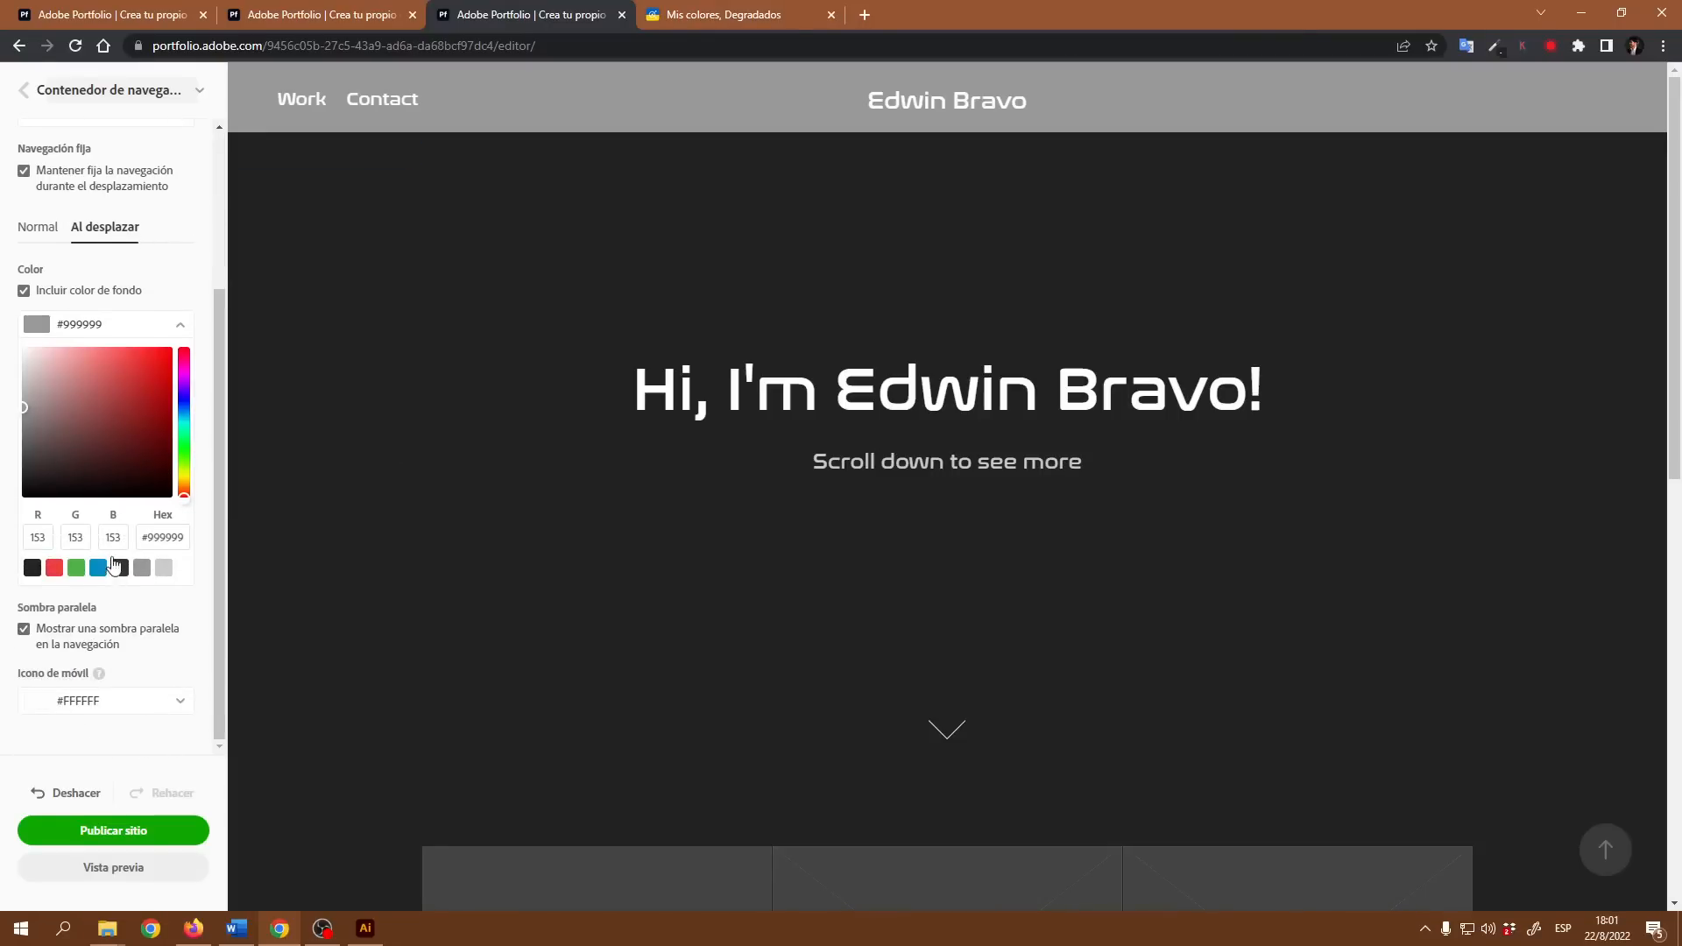
pyautogui.click(120, 567)
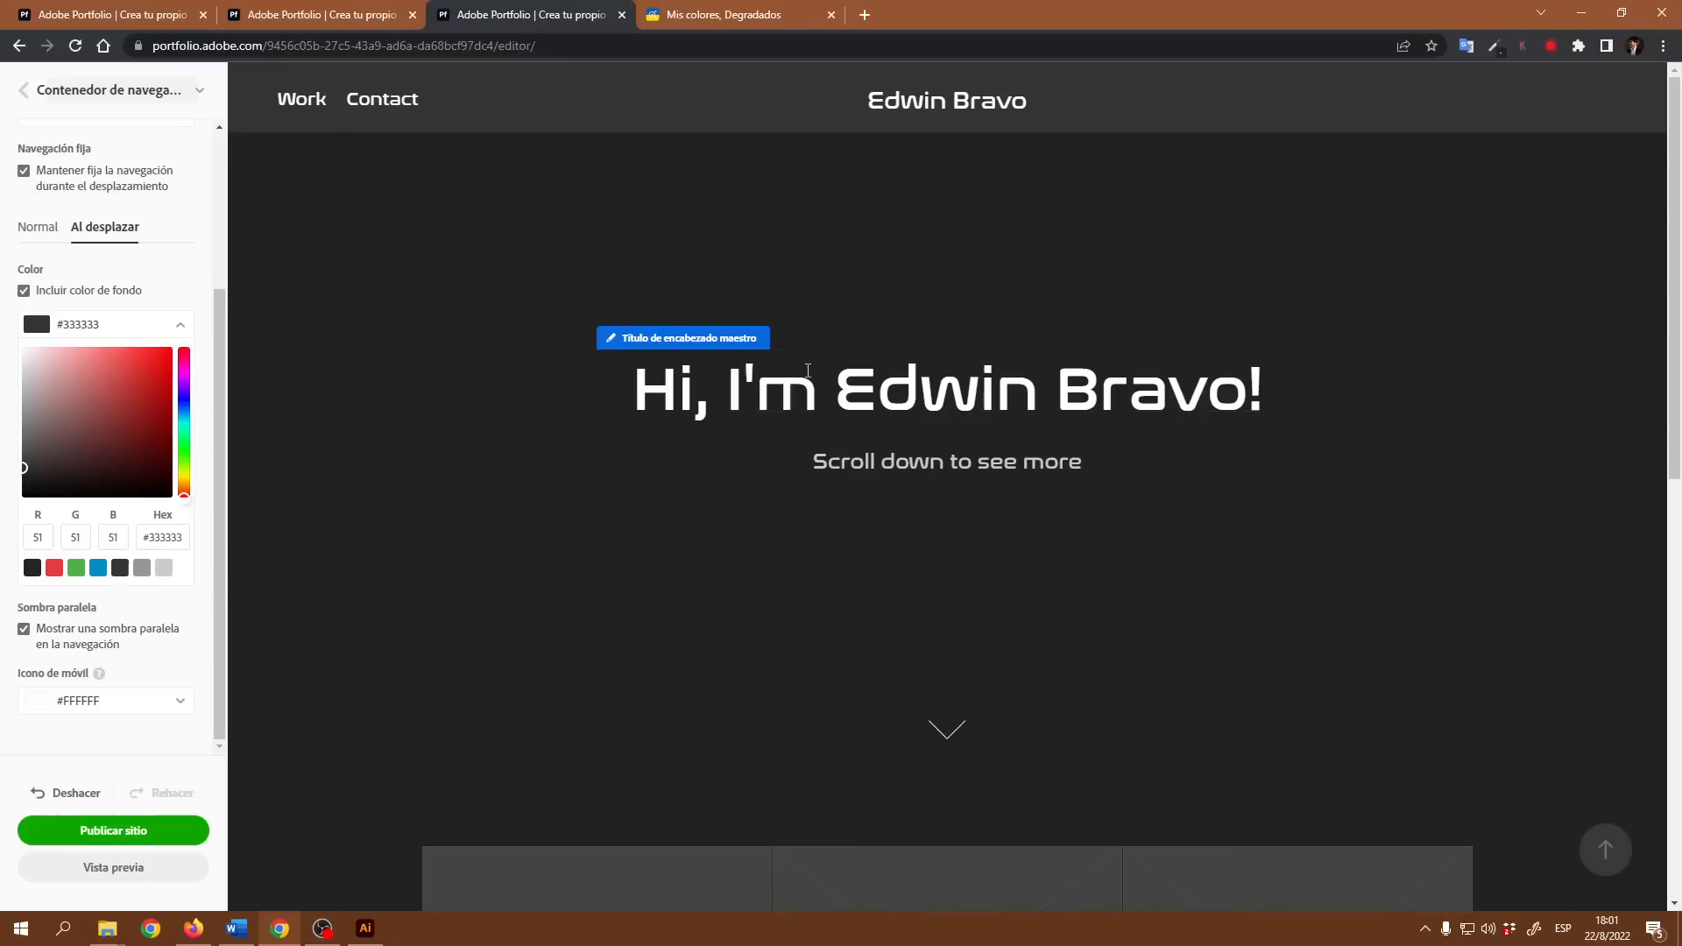
pyautogui.scroll(-7, 1066, 412)
pyautogui.scroll(7, 1065, 412)
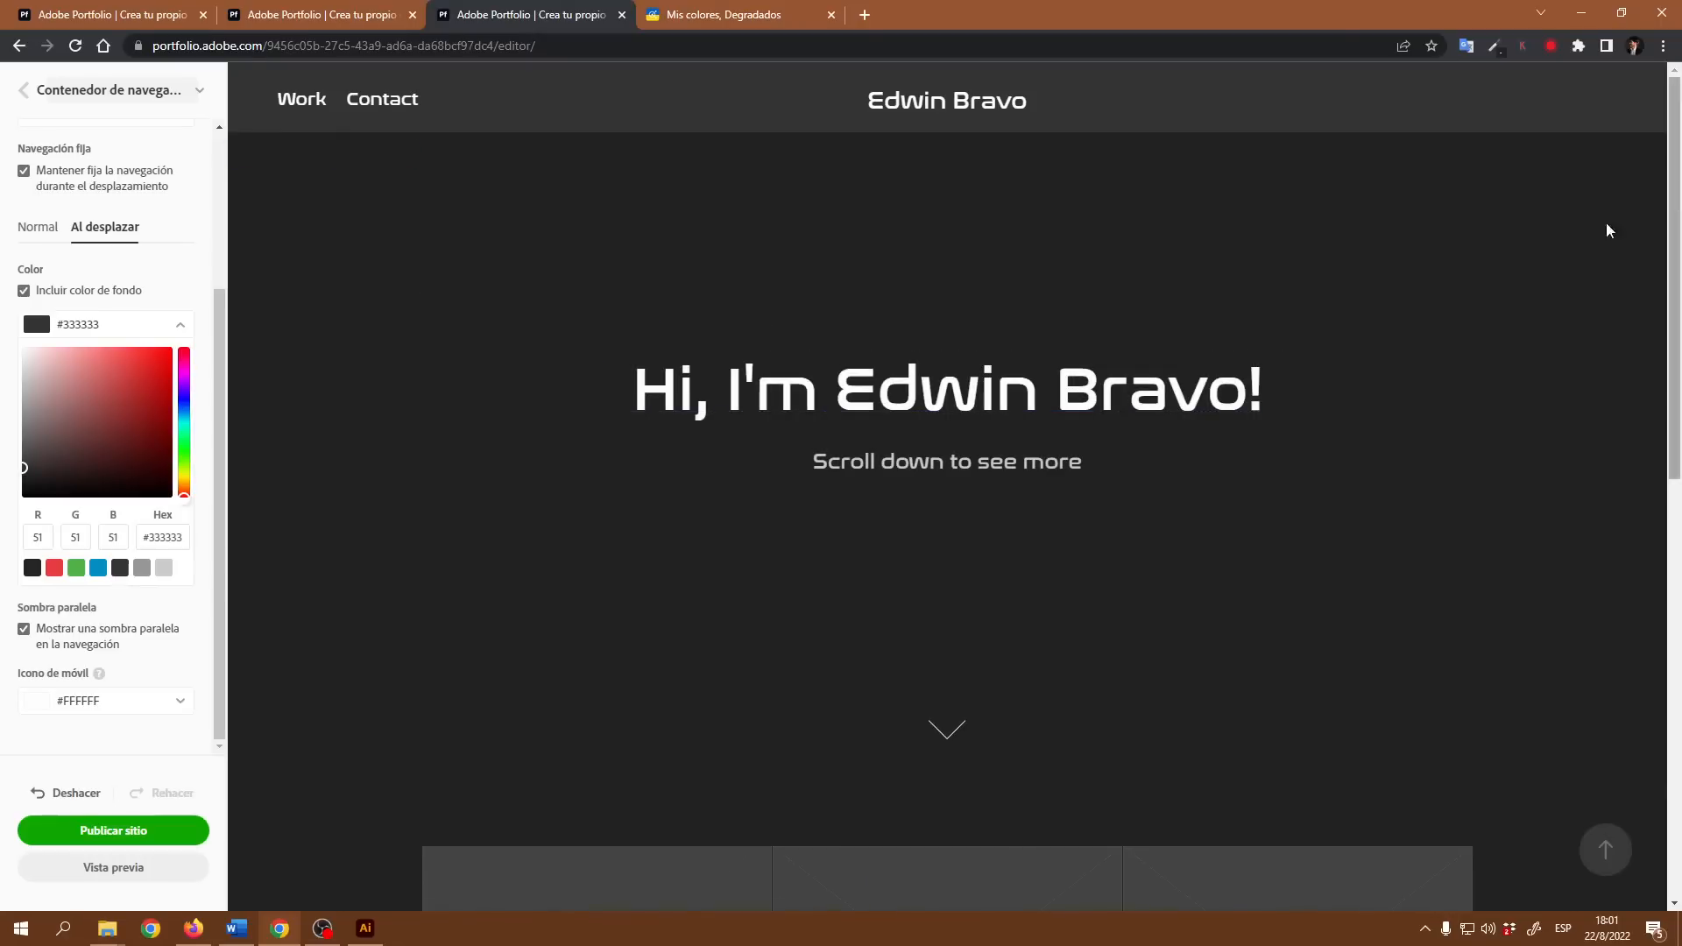
pyautogui.scroll(-7, 1406, 279)
pyautogui.scroll(7, 1390, 285)
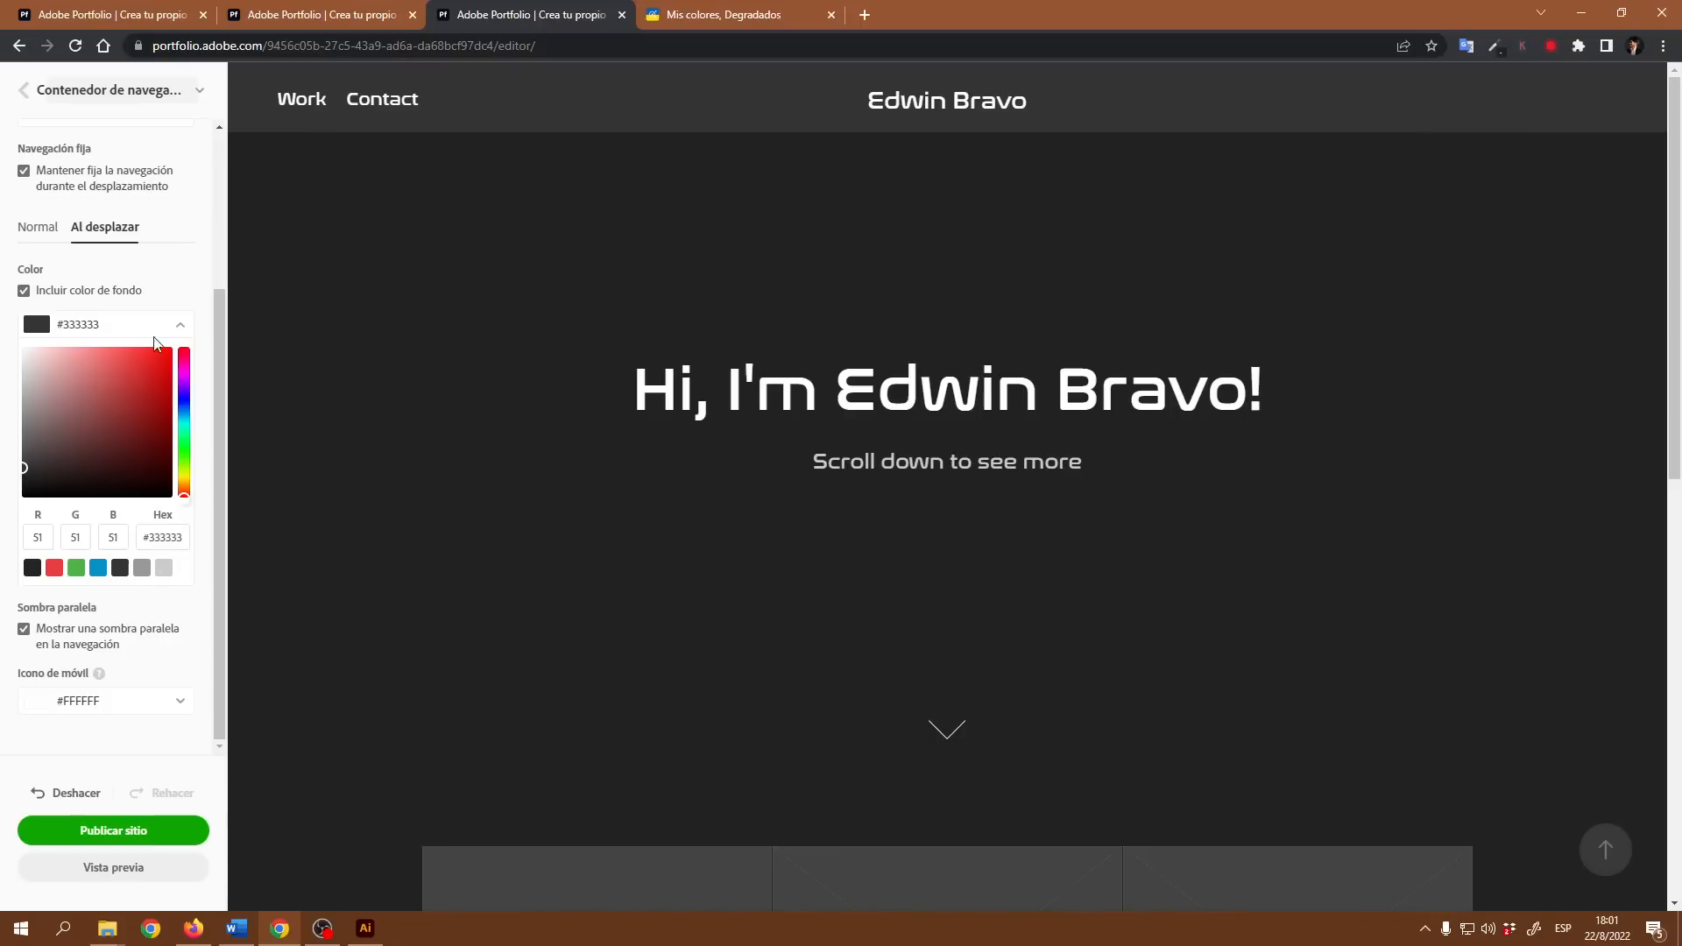
pyautogui.click(23, 291)
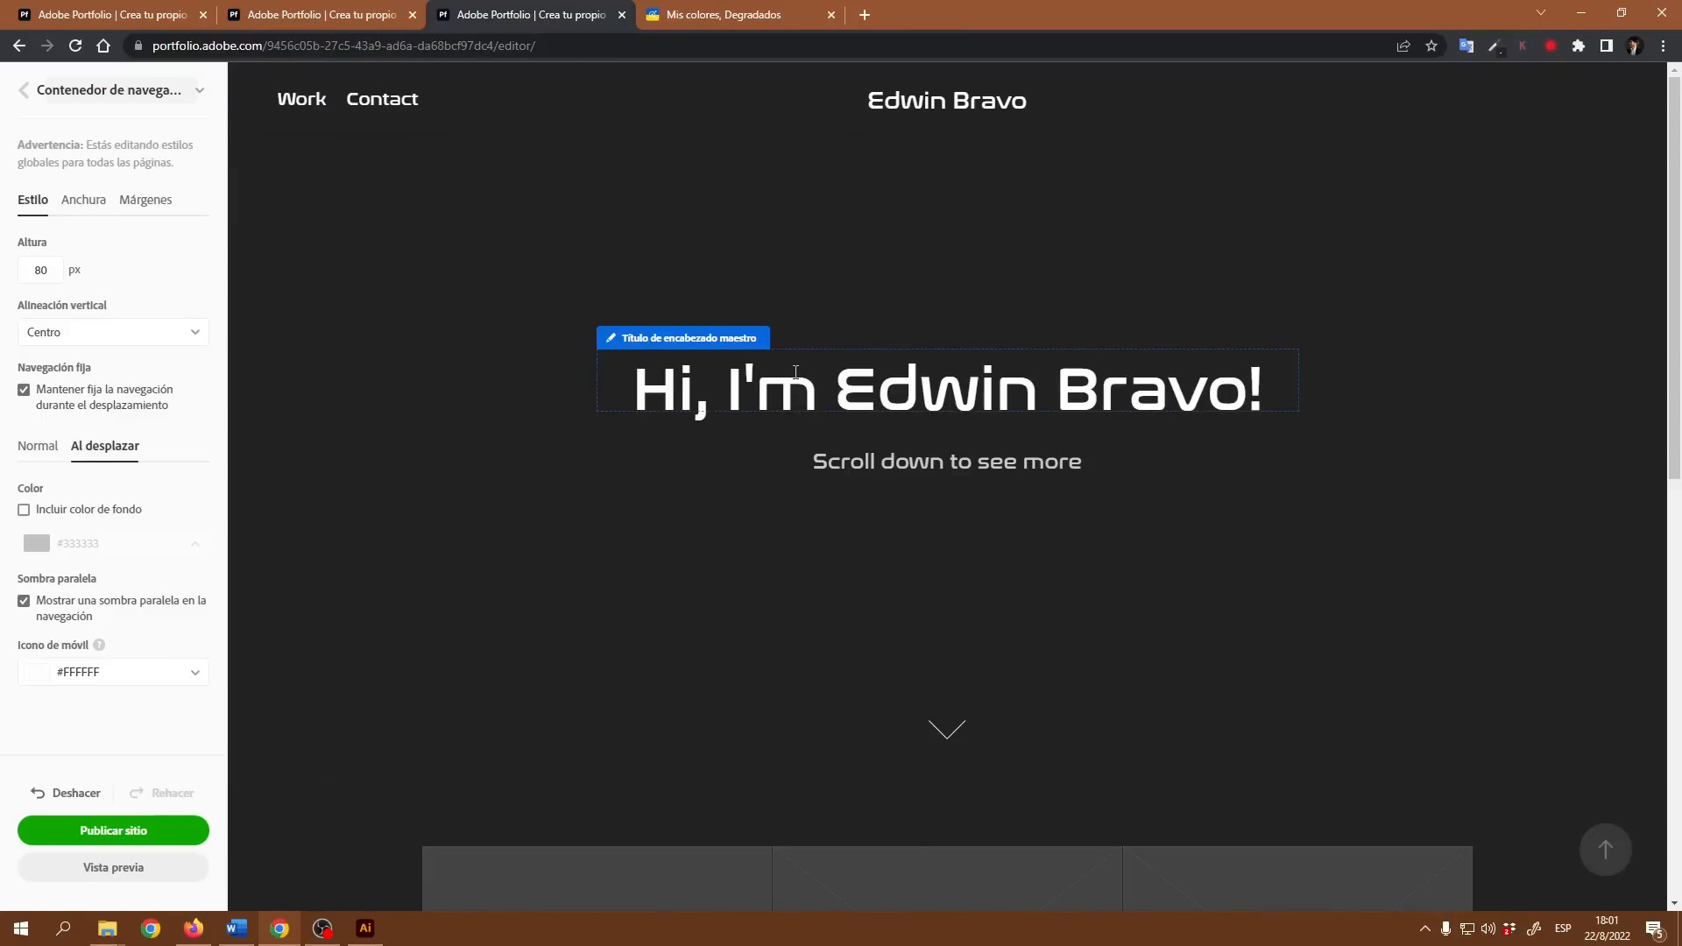
# Step: Try a Superior spacing of 52 px in the navigation container's width settings and restore it to 0 px
pyautogui.click(98, 210)
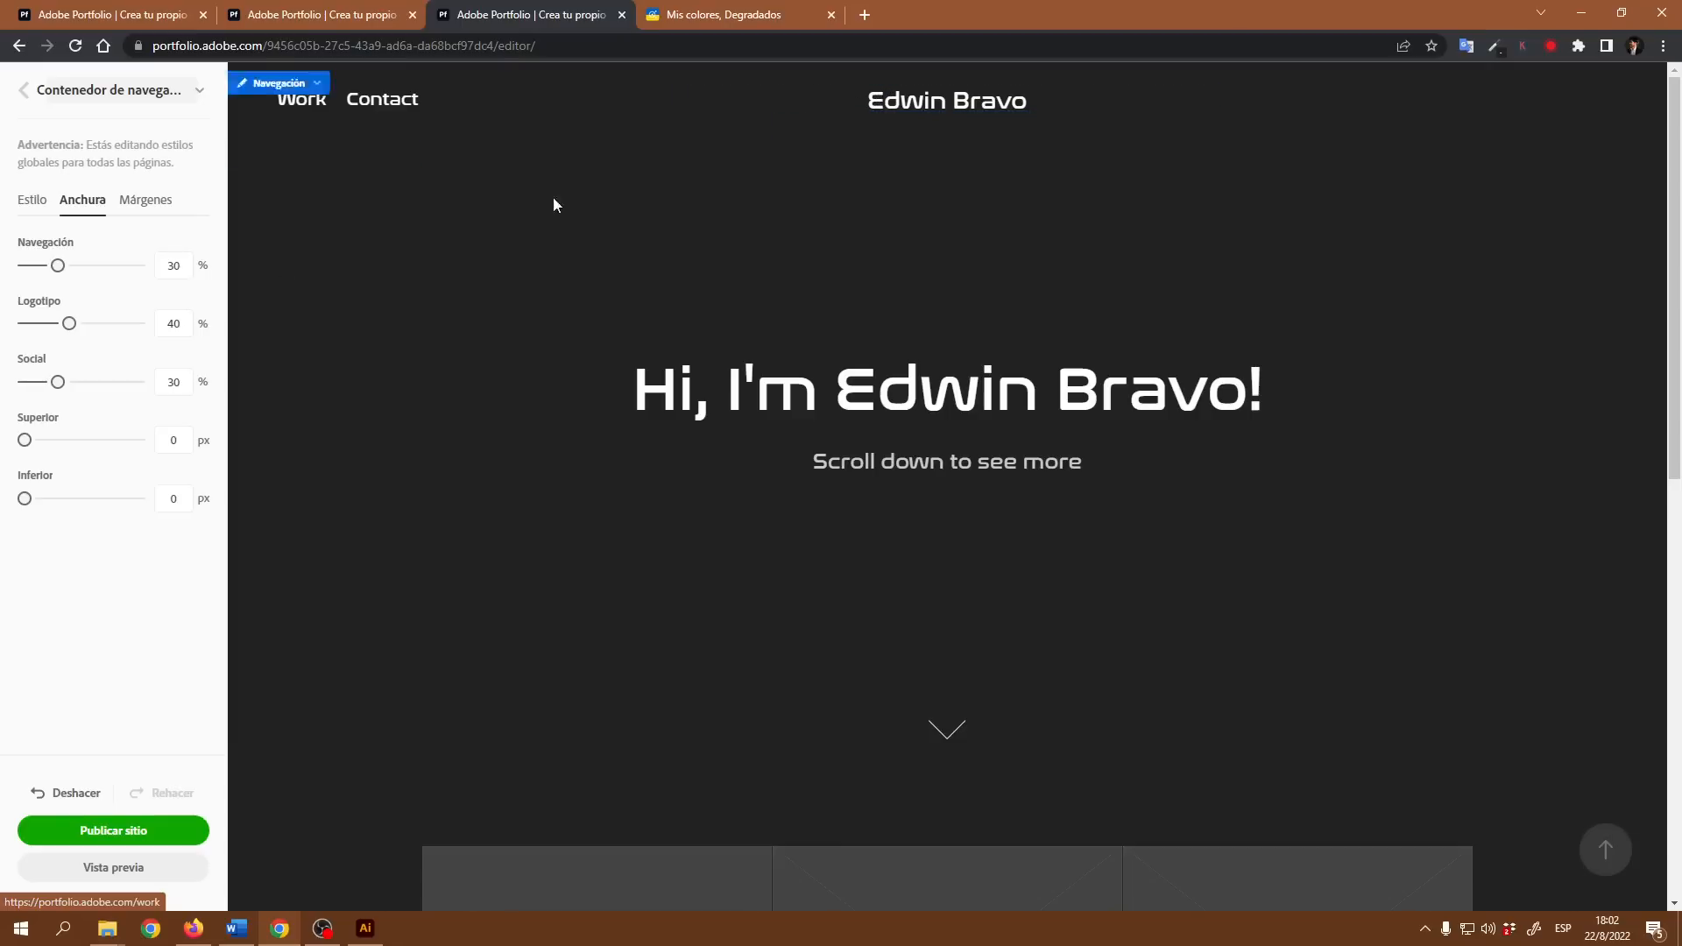
pyautogui.moveTo(25, 439); pyautogui.dragTo(37, 440)
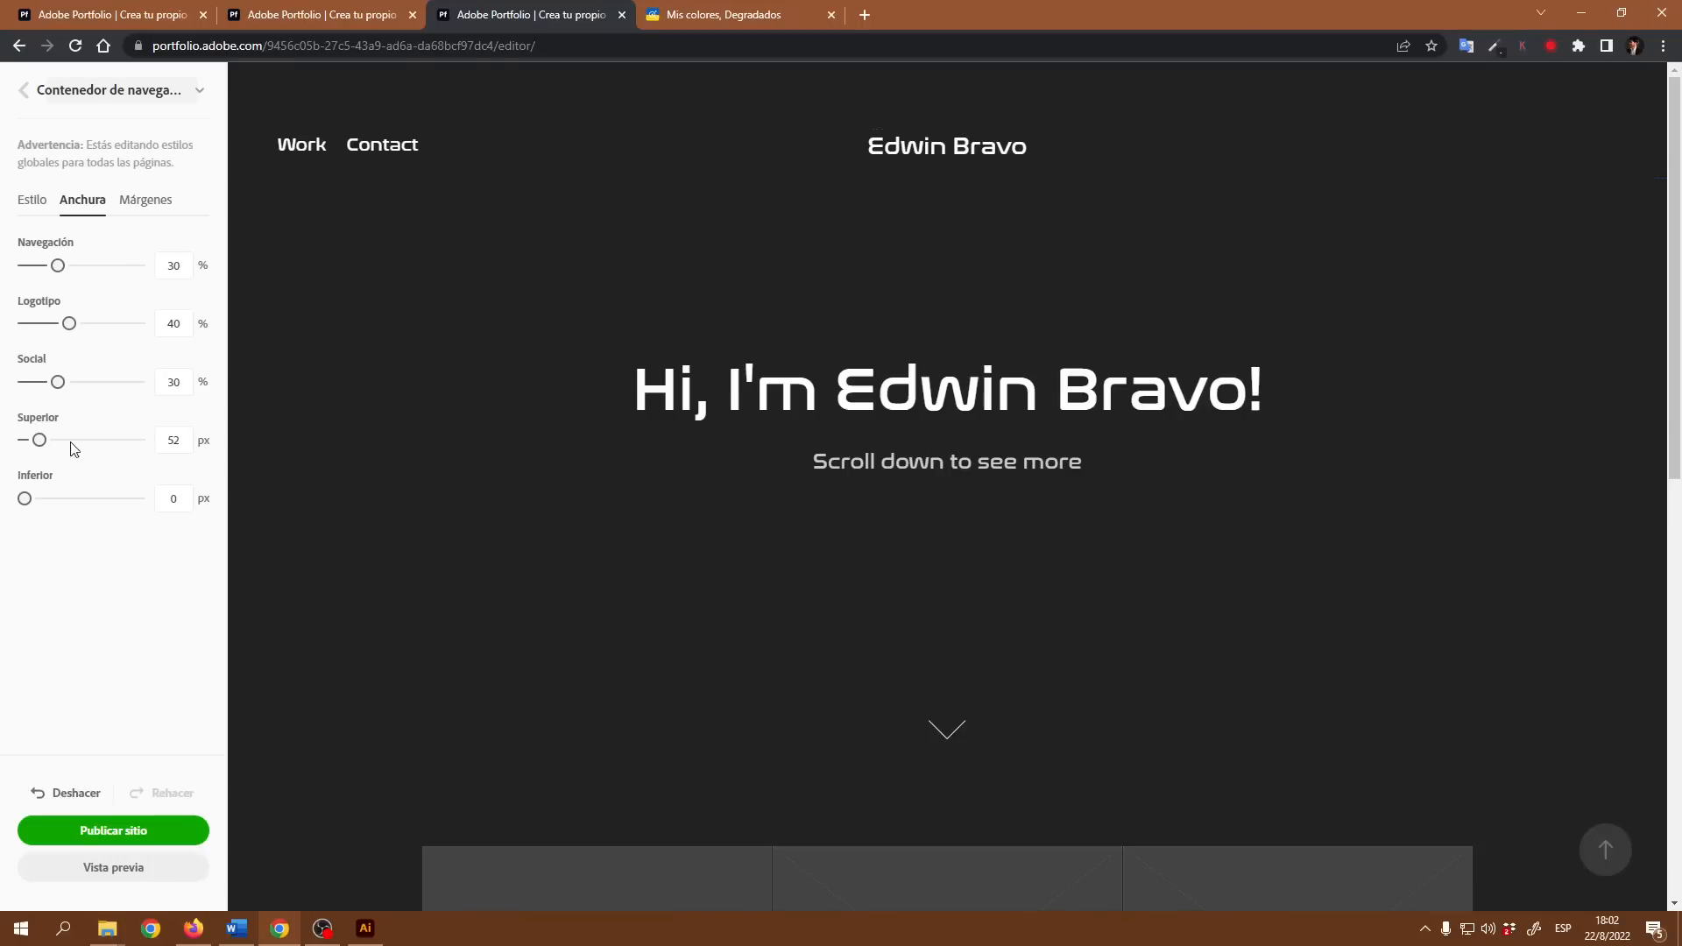
pyautogui.moveTo(39, 440); pyautogui.dragTo(25, 439)
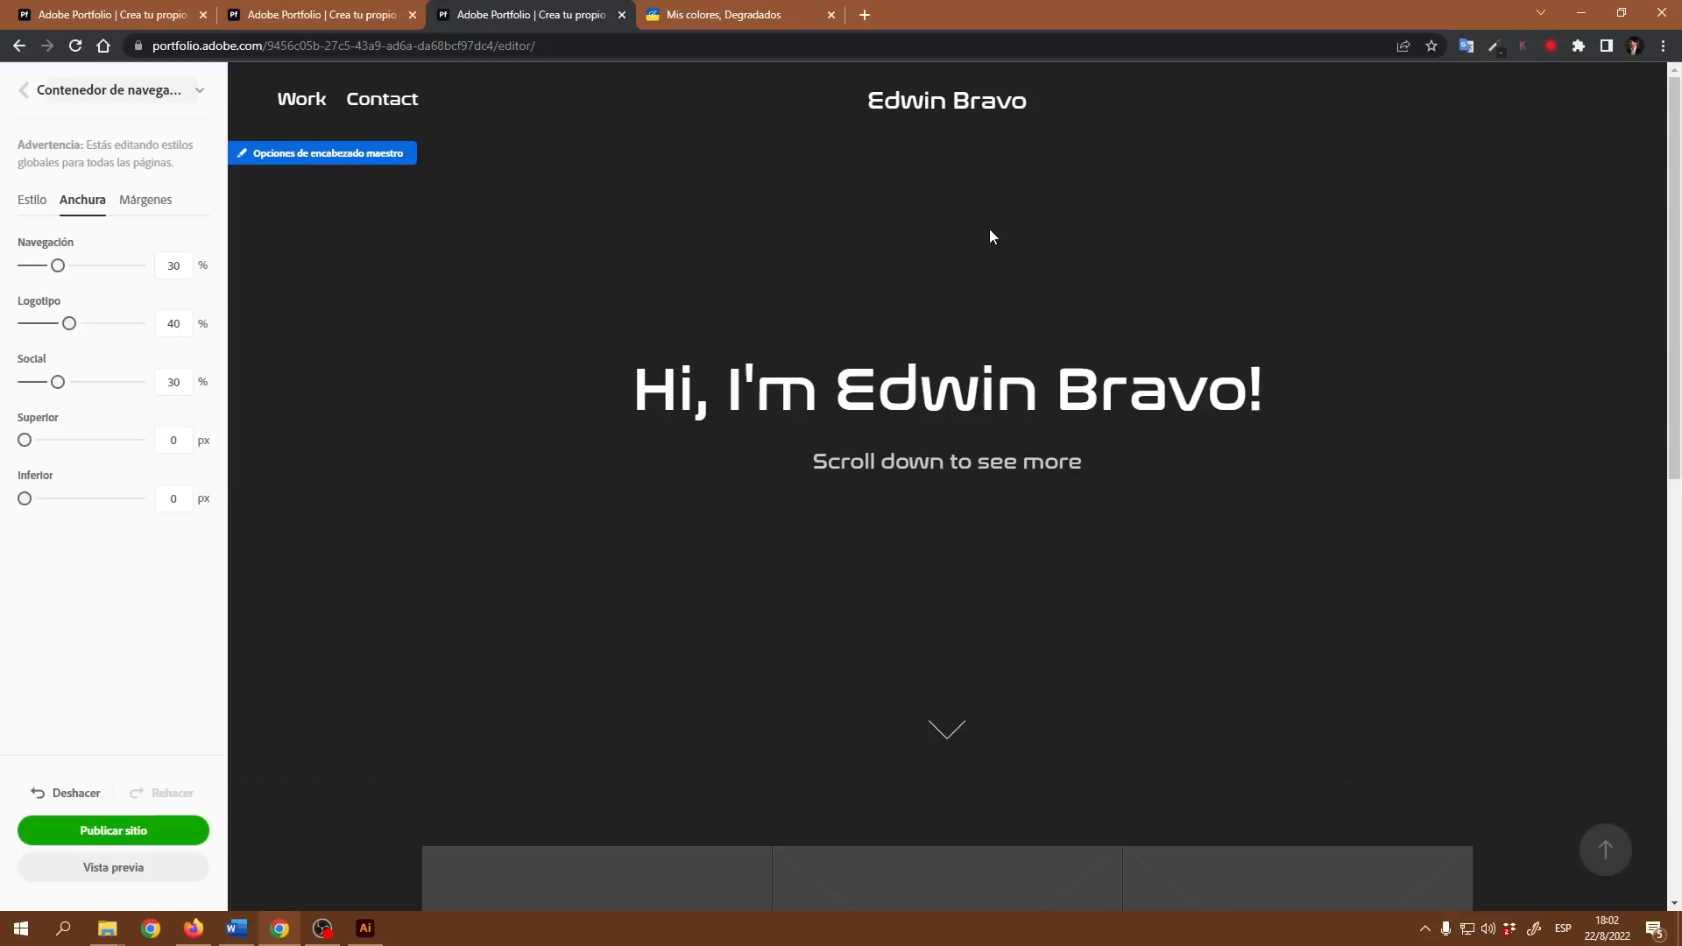
# Step: Review the navigation container's margin and width settings and return to its style settings
pyautogui.click(199, 93)
pyautogui.click(200, 93)
pyautogui.click(151, 204)
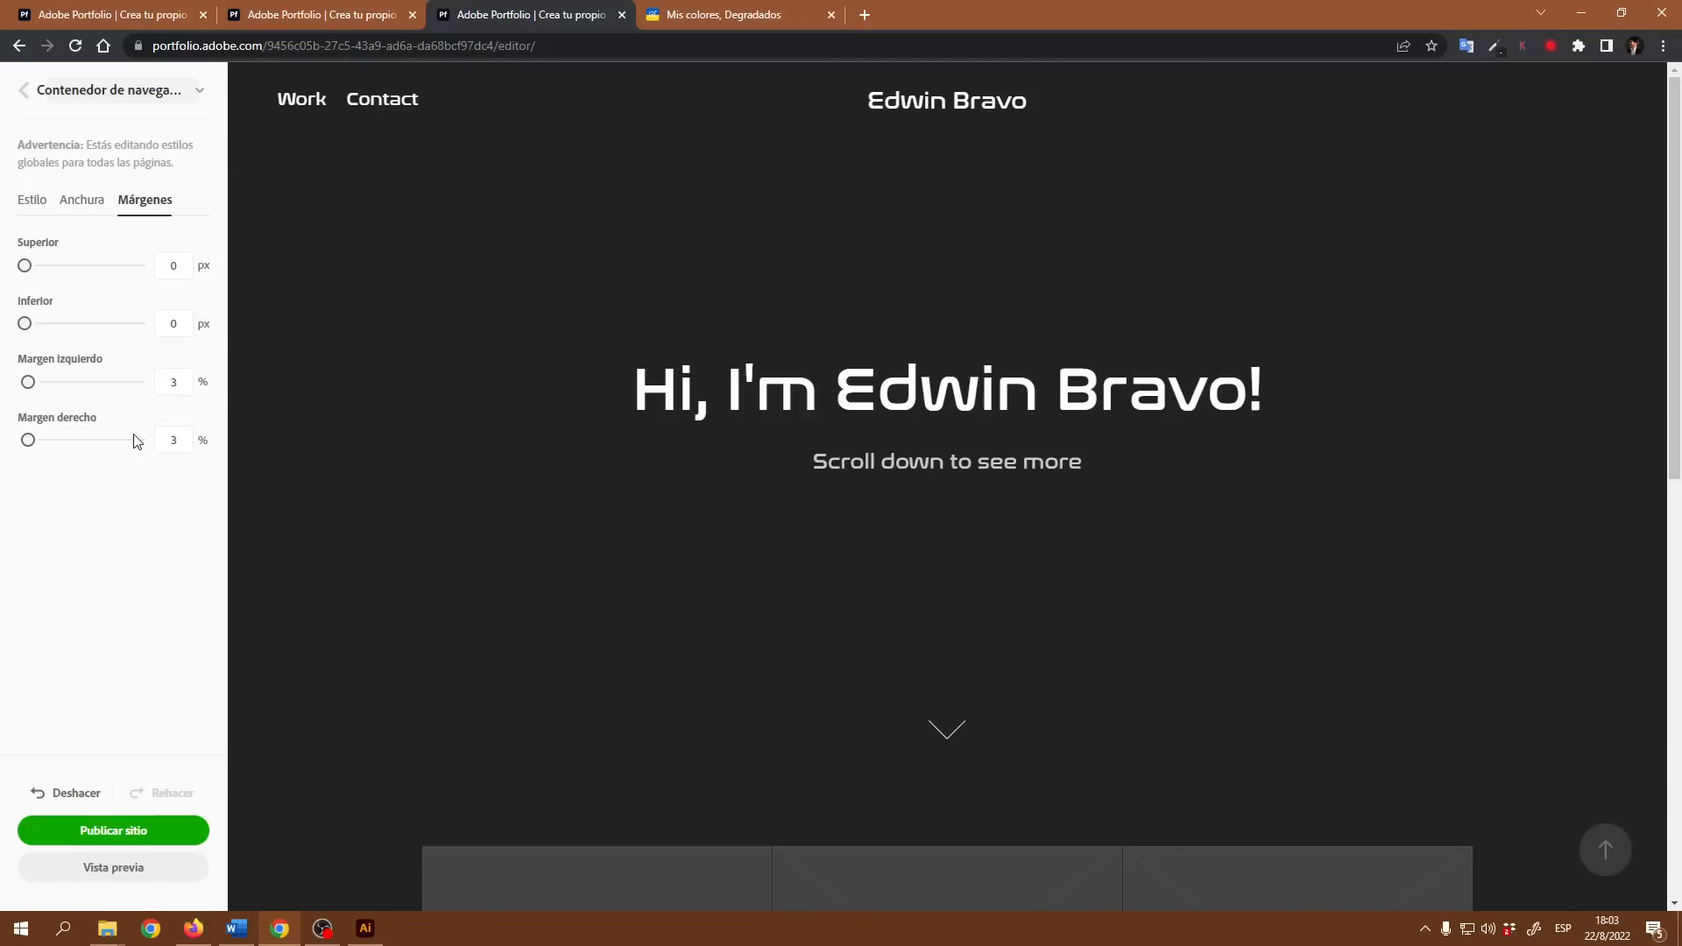
pyautogui.click(83, 201)
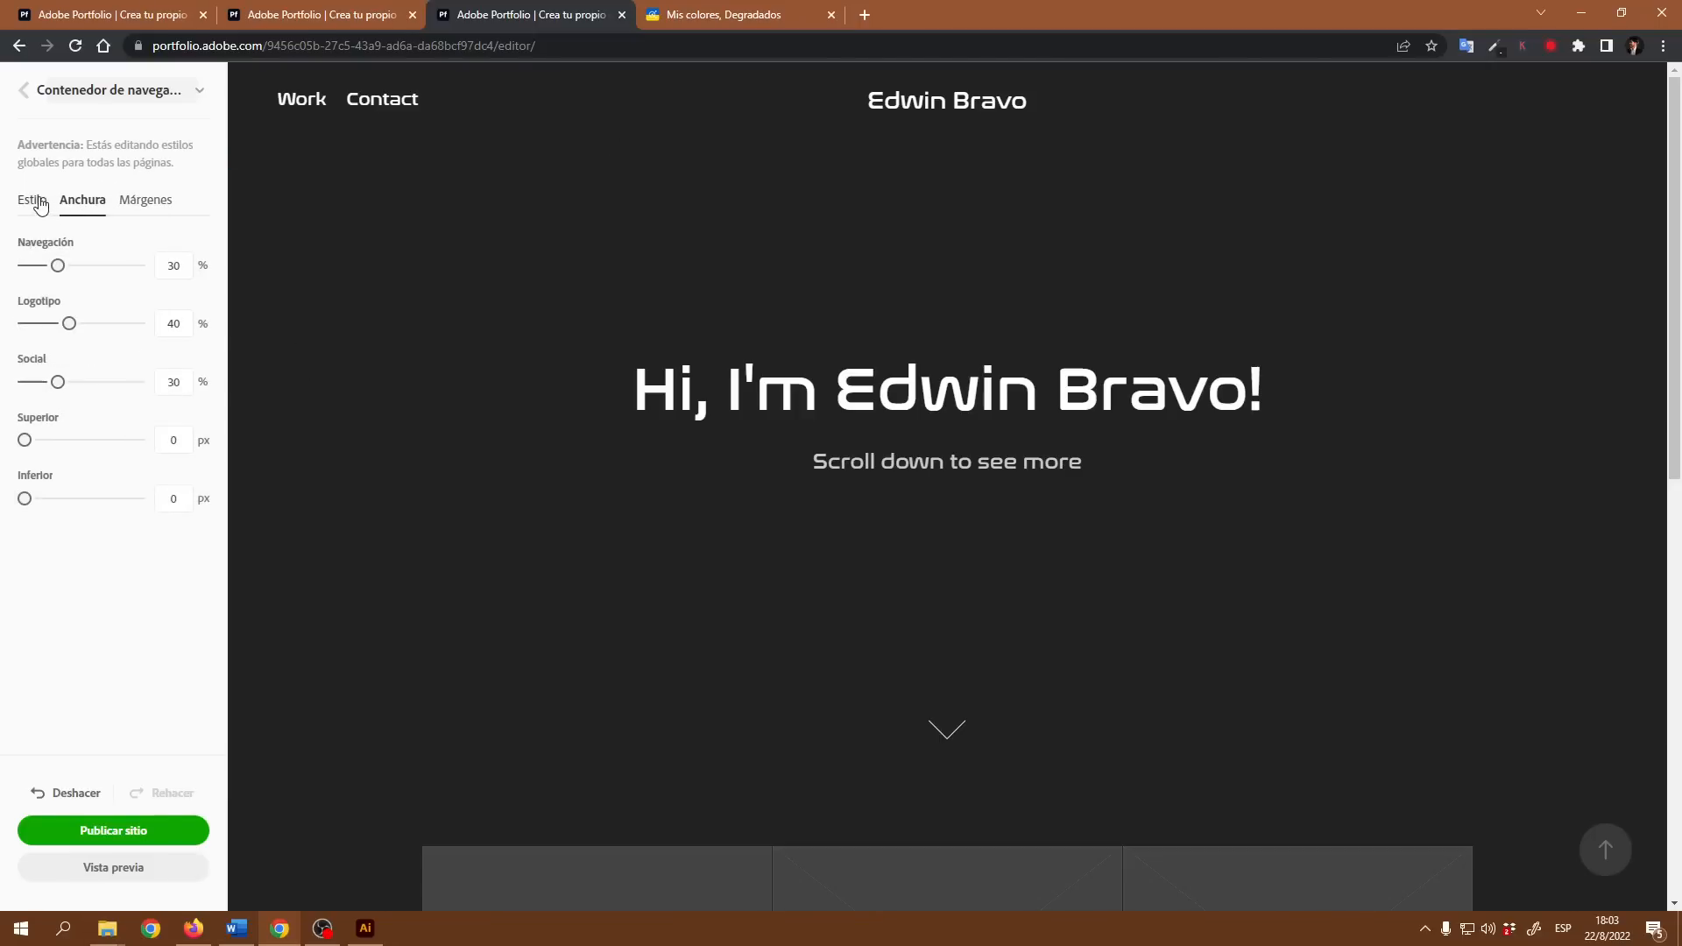
pyautogui.click(39, 202)
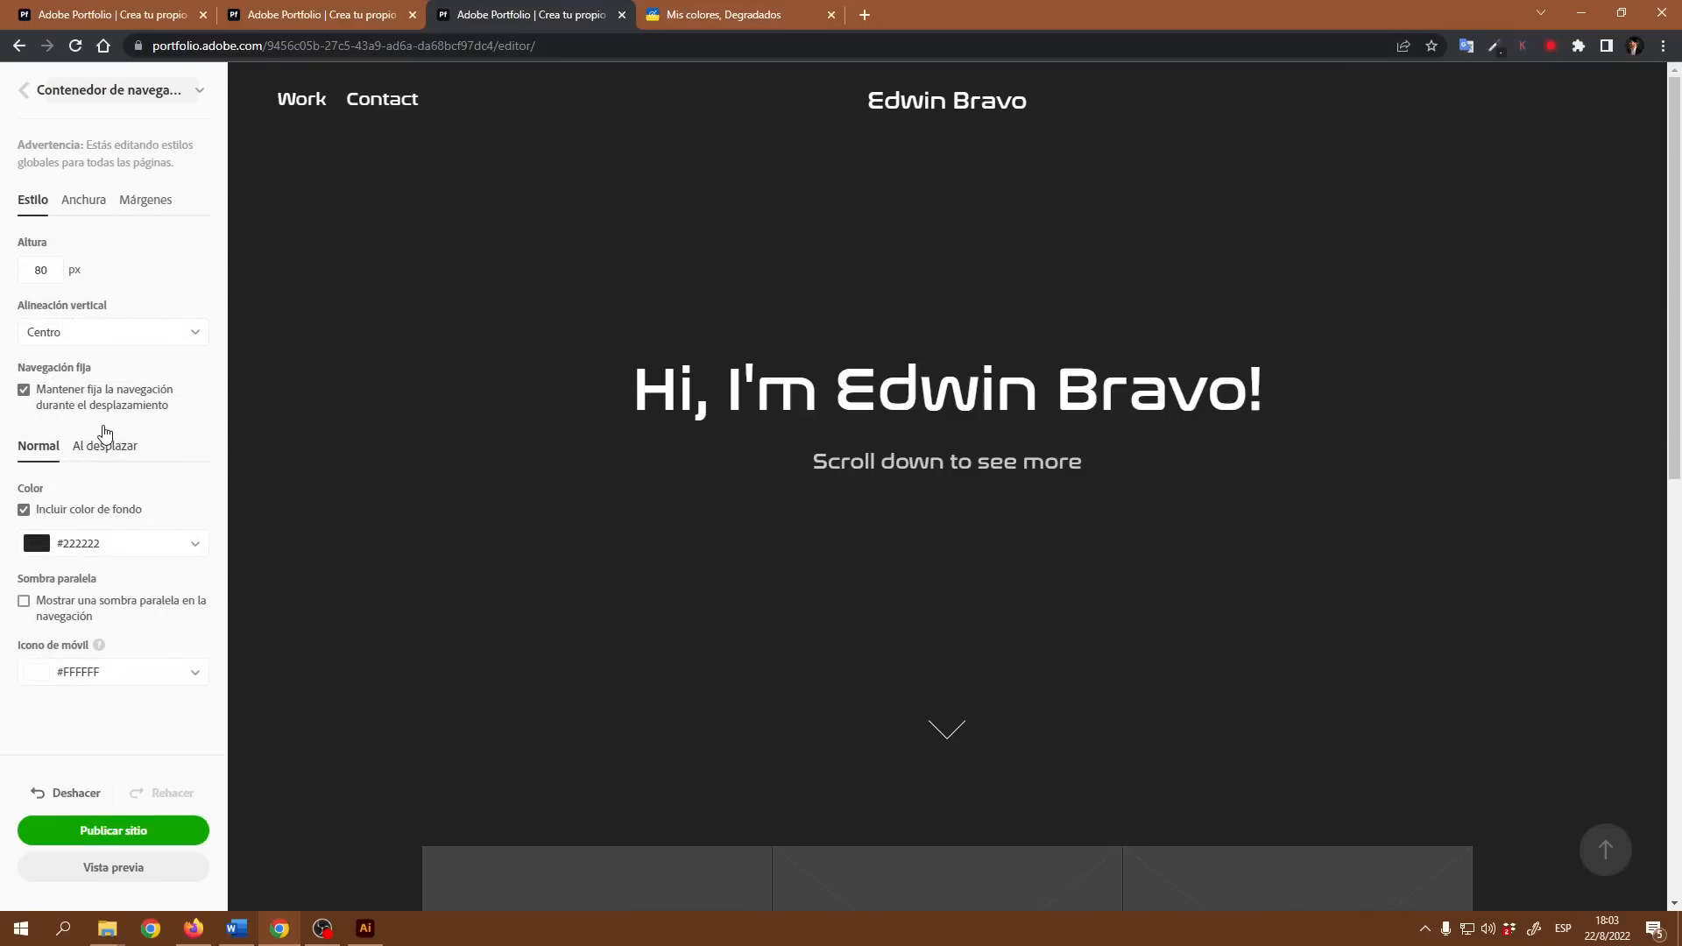